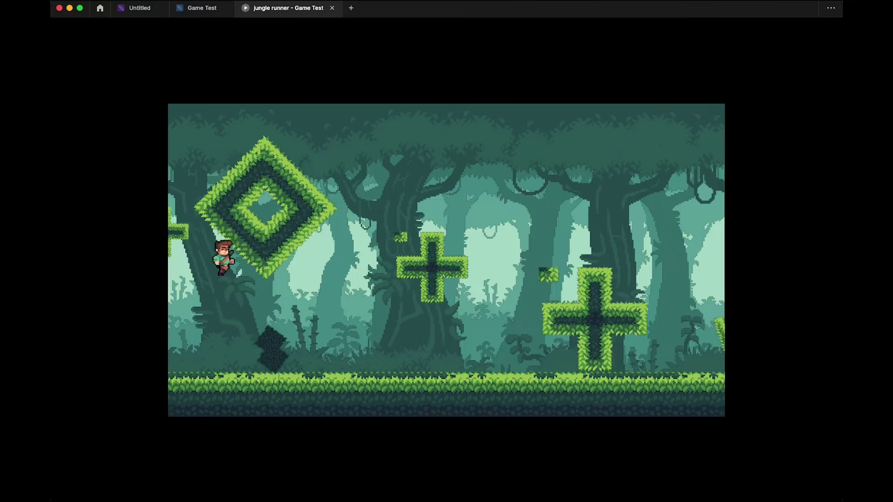
# Scroll the itch.io Jungle Asset Pack page down to its Download section, then minimize Chrome
pyautogui.press('super+Tab')
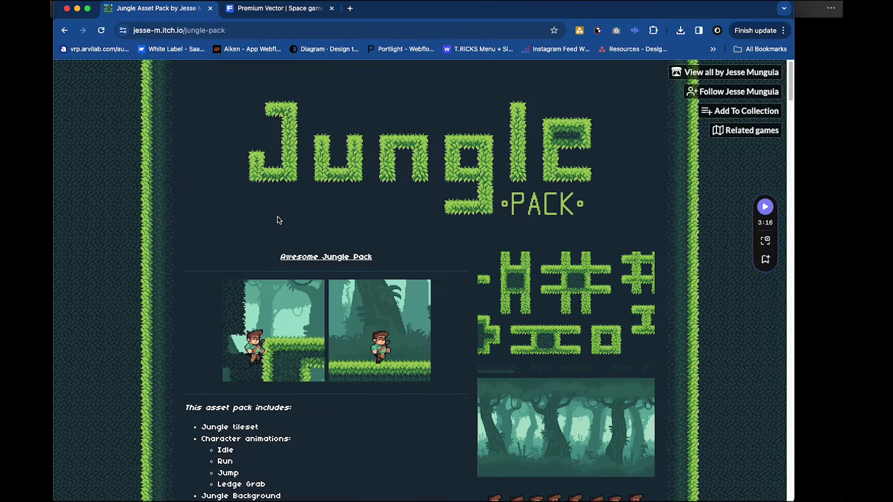
pyautogui.scroll(-3, 279, 220)
pyautogui.scroll(-5, 279, 220)
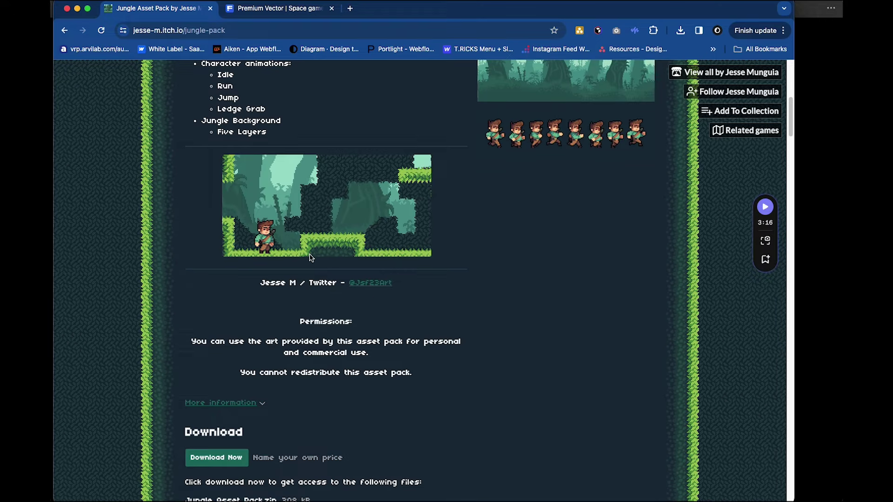
pyautogui.scroll(-5, 370, 300)
pyautogui.scroll(-1, 370, 301)
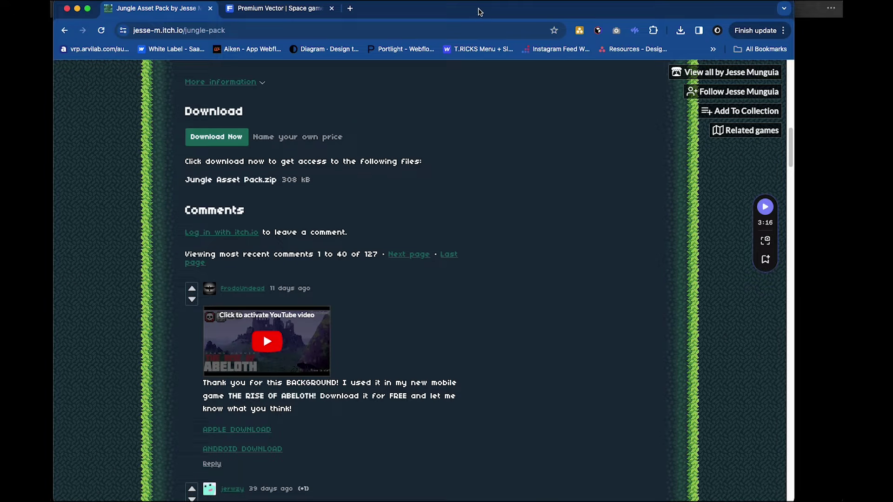
pyautogui.click(77, 8)
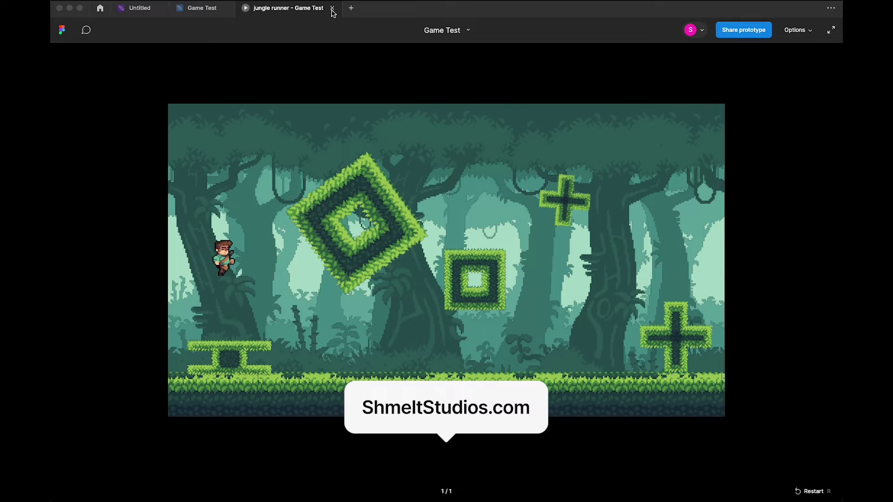
# Close the jungle runner prototype tab and go to the Jungle Runner page
pyautogui.click(311, 96)
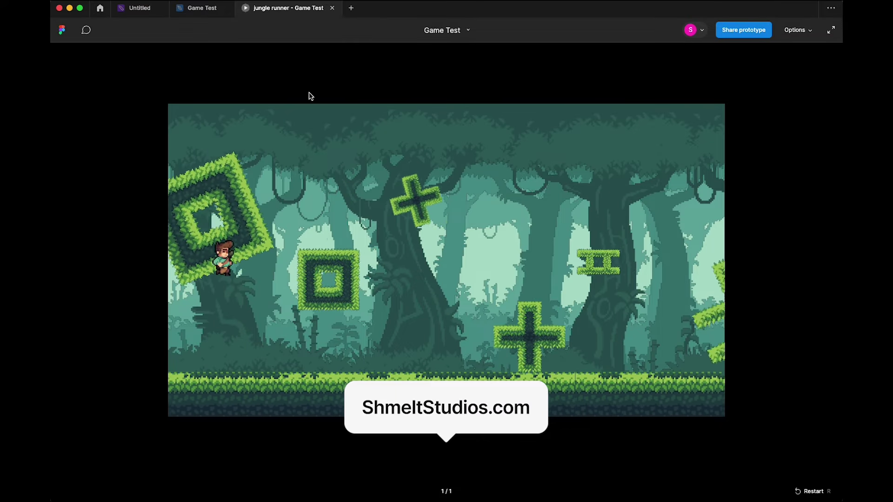
pyautogui.click(333, 8)
pyautogui.click(119, 90)
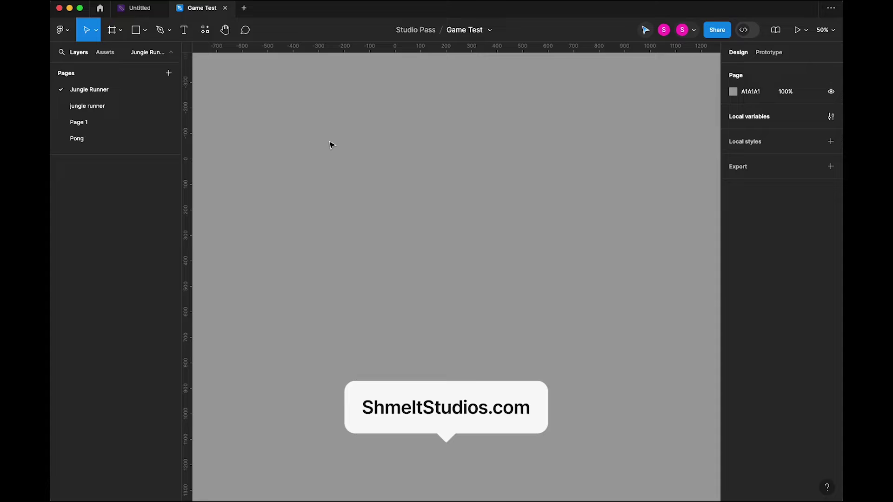
# Import the plx-1 to plx-5 parallax images and stack them with horizontal and vertical centre alignment
pyautogui.press('super+Tab')
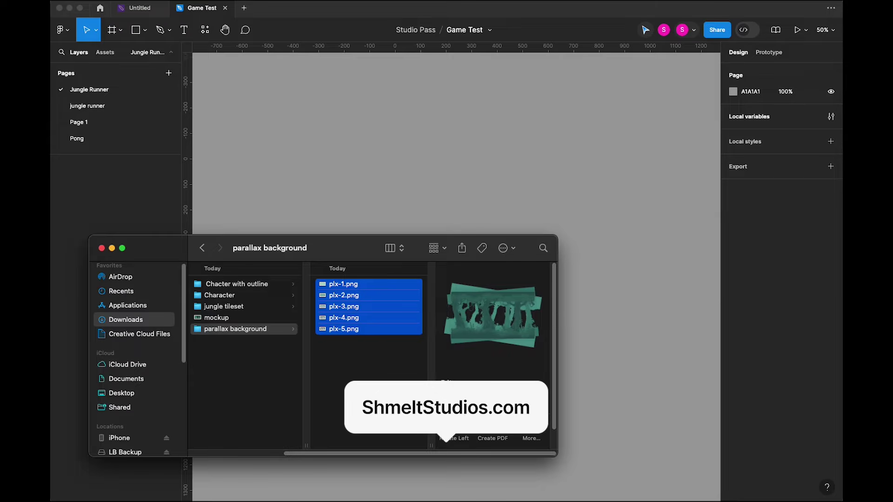
pyautogui.moveTo(355, 319); pyautogui.dragTo(461, 139)
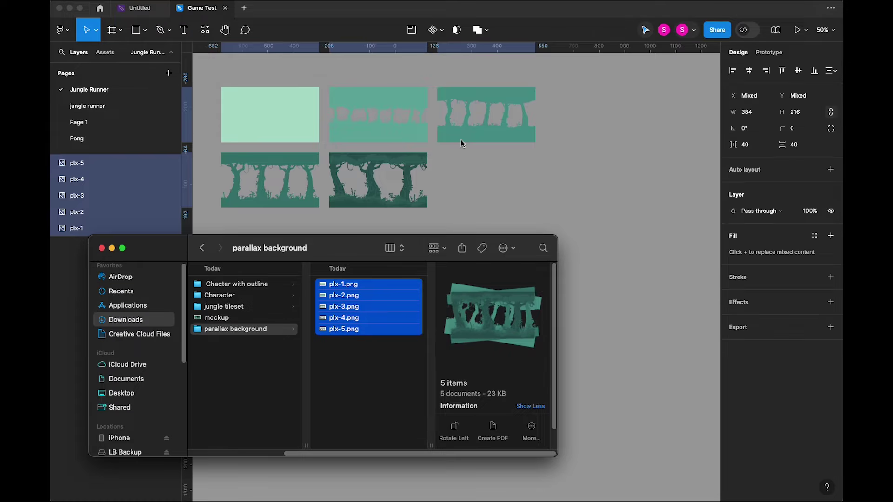
pyautogui.click(568, 124)
pyautogui.click(587, 102)
pyautogui.moveTo(587, 97); pyautogui.dragTo(269, 201)
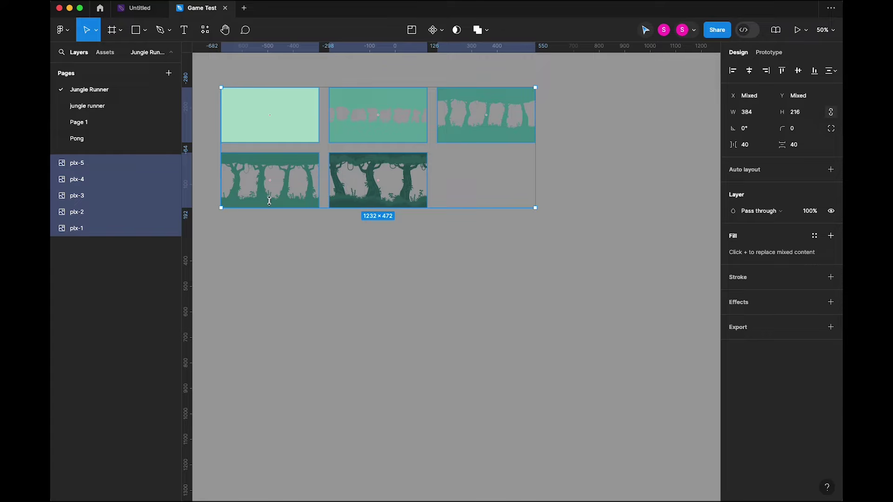
pyautogui.click(749, 71)
pyautogui.click(798, 70)
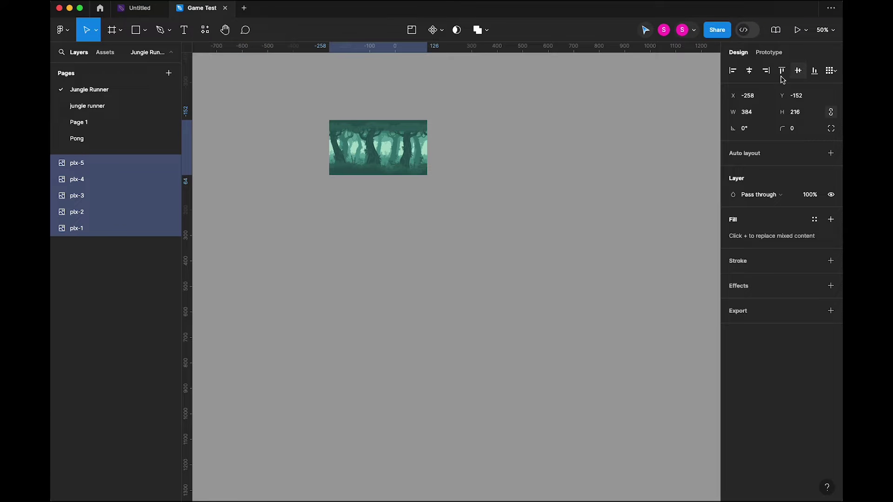
# Wrap the five stacked layers in a 384×216 frame named Background
pyautogui.click(439, 134)
pyautogui.moveTo(439, 134); pyautogui.dragTo(287, 215)
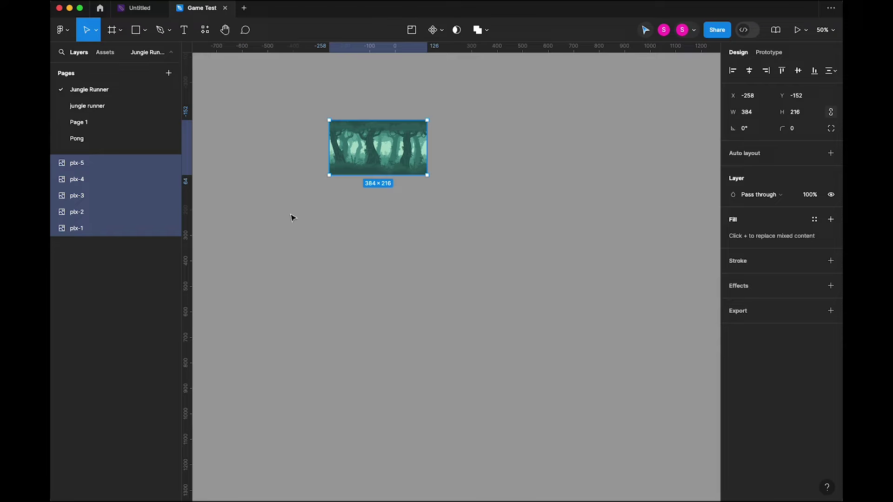
pyautogui.hotkey('ctrl', 'alt', 'g')
pyautogui.click(398, 205)
pyautogui.click(346, 118)
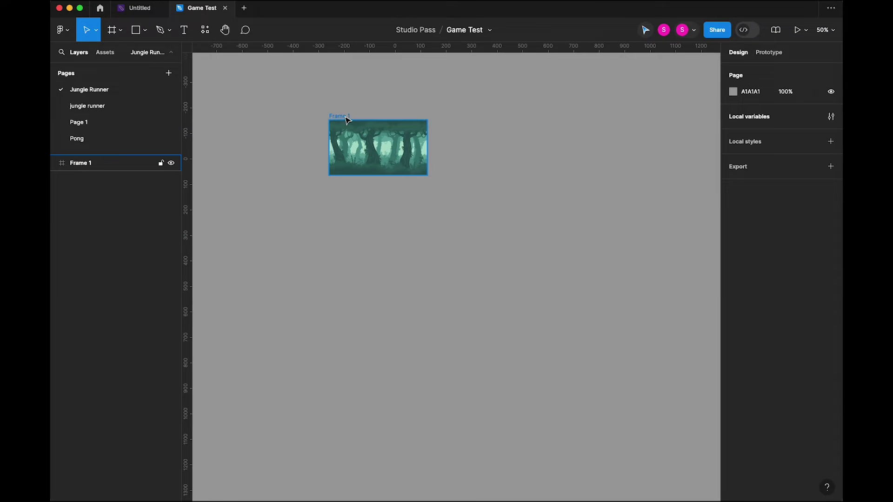
pyautogui.doubleClick(344, 116)
pyautogui.write('Backg')
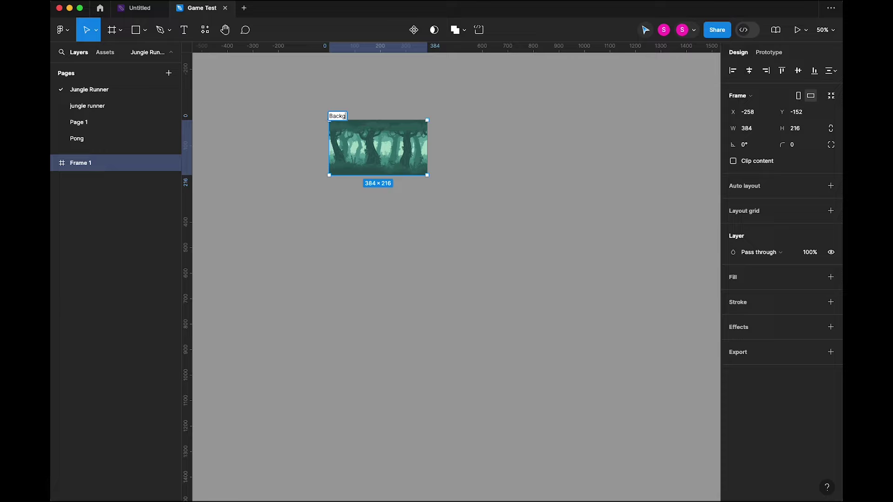
pyautogui.write('round')
pyautogui.press('Return')
pyautogui.click(319, 181)
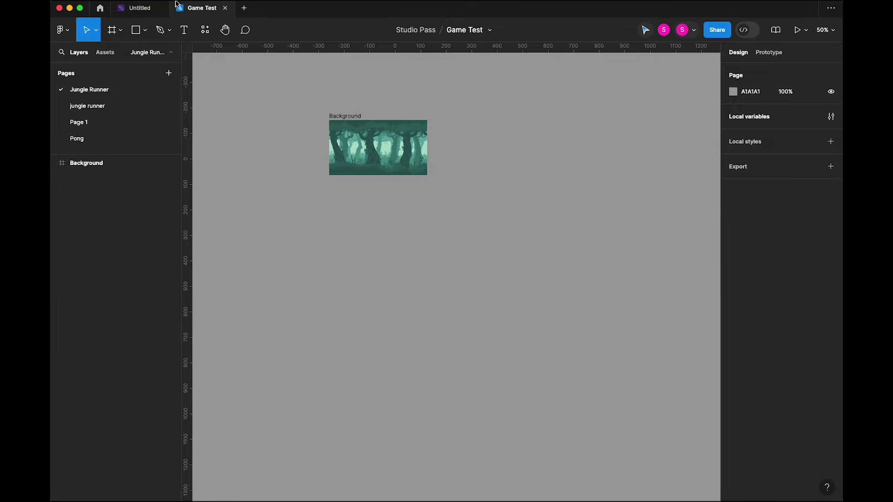
# Import jungle tileset.png and the run.gif sprite onto the canvas beside the Background frame
pyautogui.press('super+Tab')
pyautogui.click(241, 326)
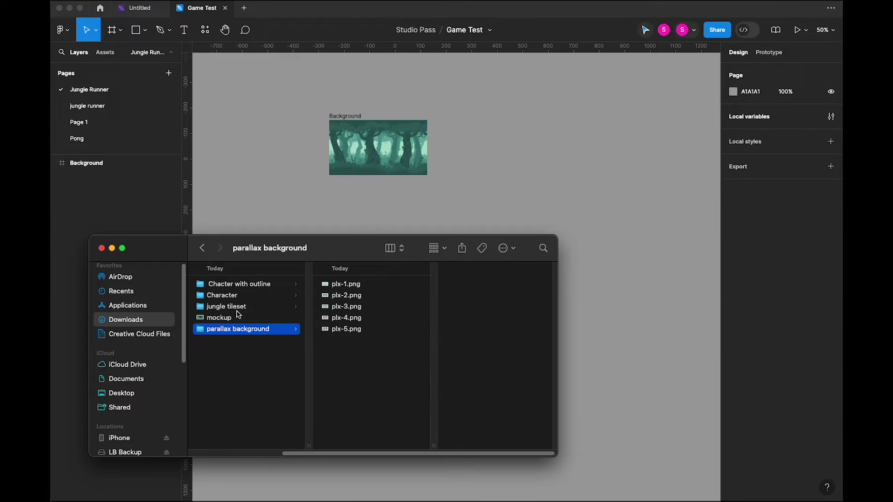
pyautogui.click(238, 307)
pyautogui.click(344, 298)
pyautogui.moveTo(344, 299); pyautogui.dragTo(489, 228)
pyautogui.click(428, 316)
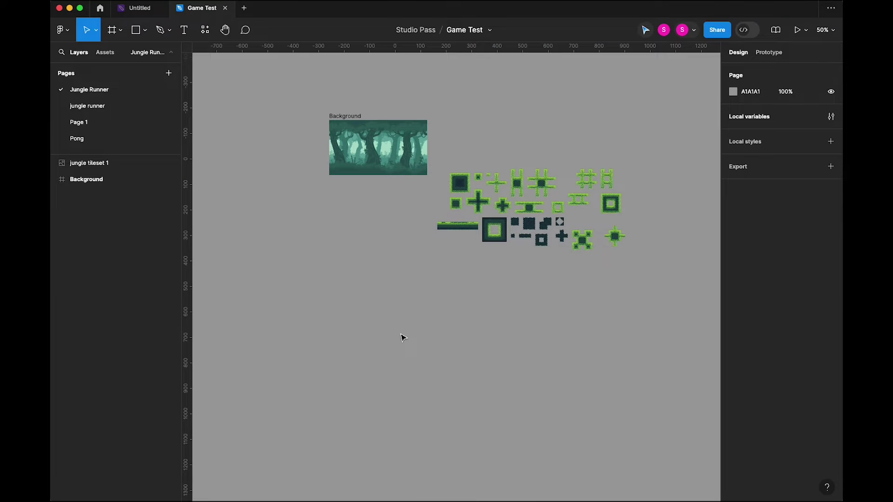
pyautogui.press('super+Tab')
pyautogui.click(228, 297)
pyautogui.click(343, 297)
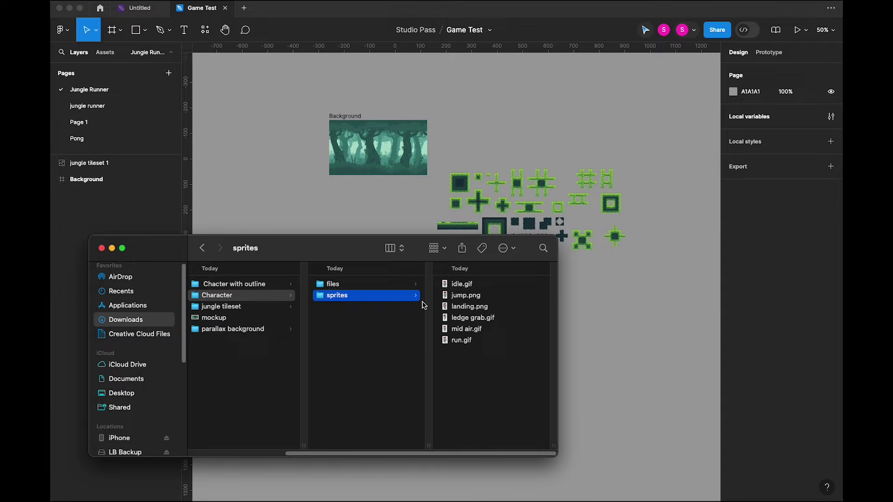
pyautogui.click(455, 343)
pyautogui.moveTo(343, 343); pyautogui.dragTo(345, 238)
pyautogui.click(352, 248)
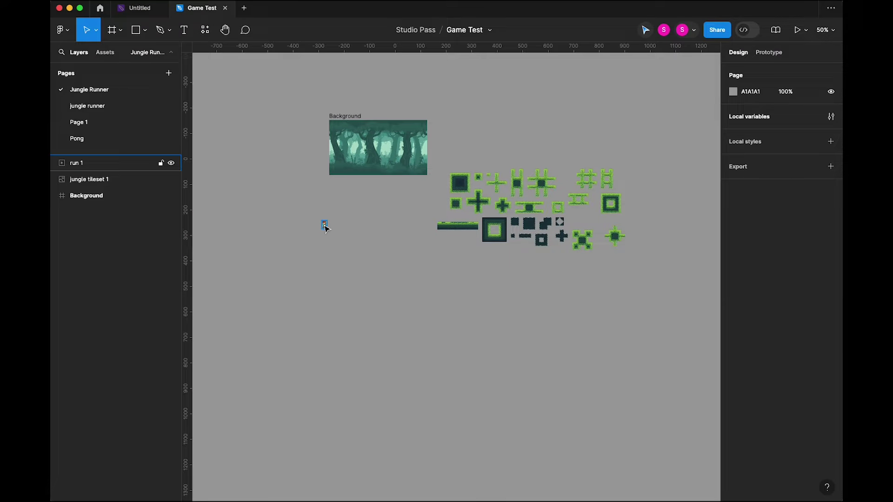
# Scale the background, tileset and run sprite together by 2x with the K scale tool
pyautogui.moveTo(263, 70); pyautogui.dragTo(550, 310)
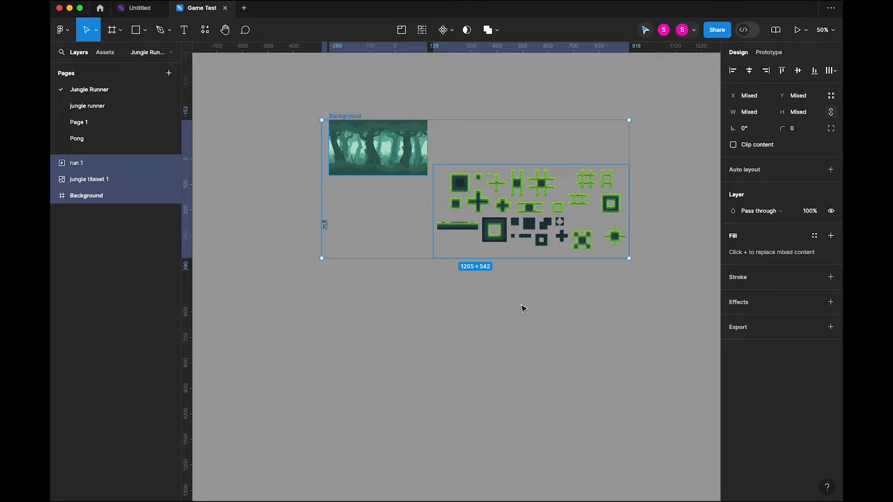
pyautogui.write('k2')
pyautogui.press('Return')
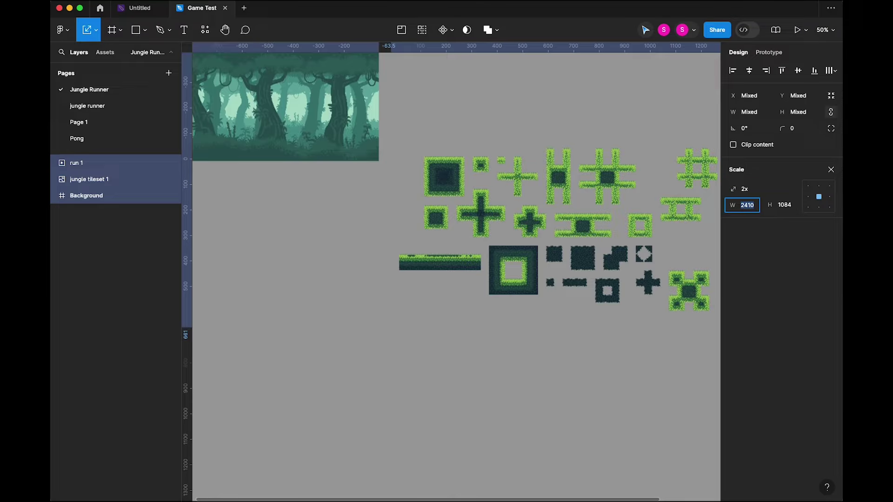
pyautogui.click(498, 358)
# Move the run sprite into the Background frame and duplicate the jungle tileset below the original
pyautogui.press('super+minus')
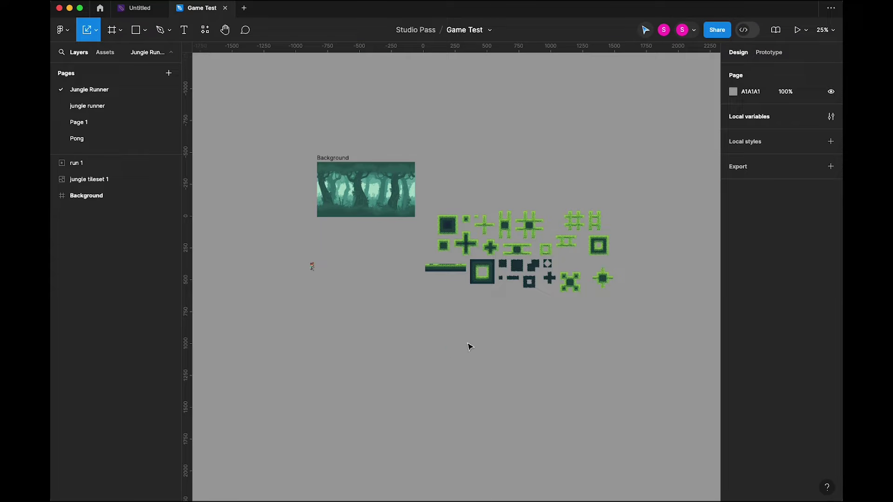
pyautogui.moveTo(317, 269); pyautogui.dragTo(329, 203)
pyautogui.click(429, 261)
pyautogui.click(489, 266)
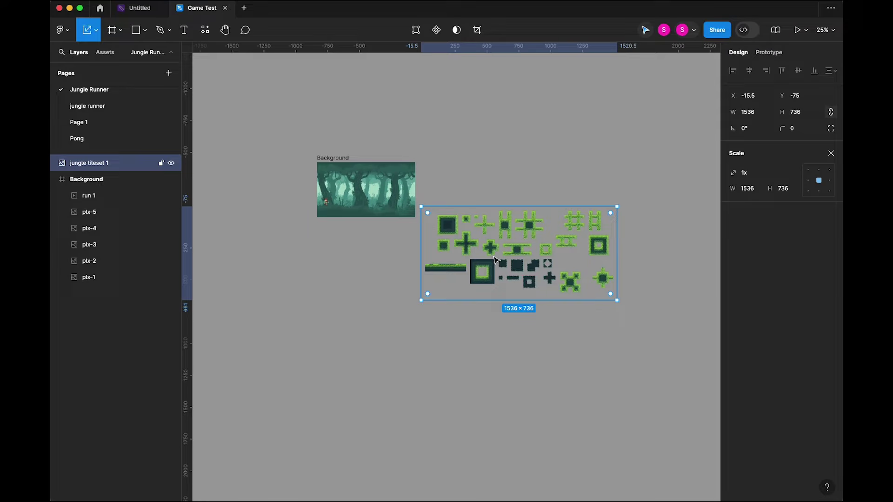
pyautogui.keyDown('alt'); pyautogui.moveTo(508, 251); pyautogui.dragTo(356, 360); pyautogui.keyUp('alt')
pyautogui.scroll(-5, 377, 304)
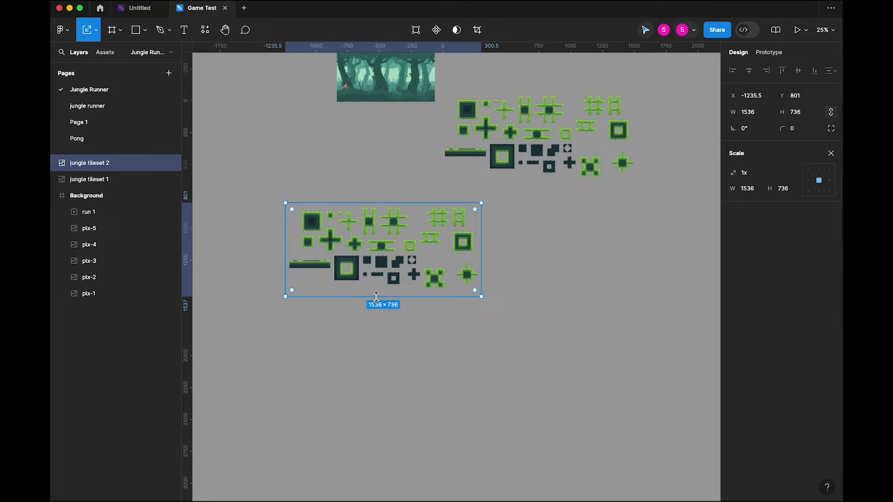
pyautogui.scroll(5, 377, 297)
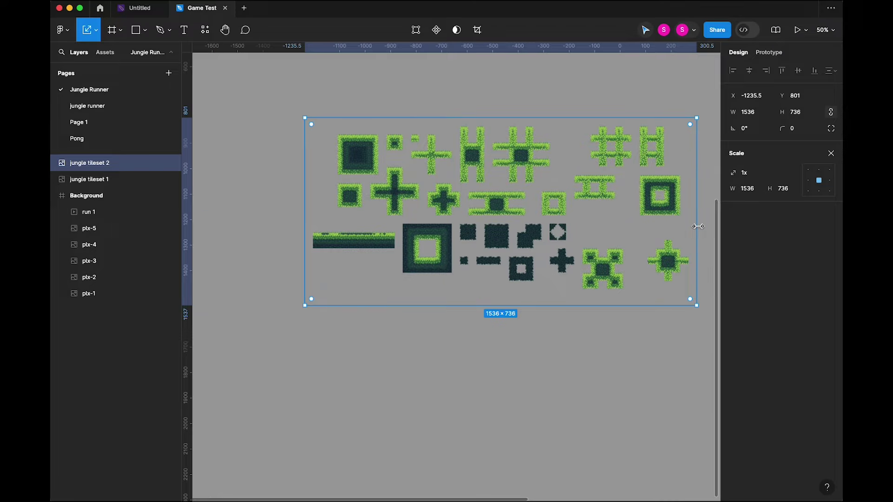
pyautogui.moveTo(697, 227); pyautogui.dragTo(682, 228)
pyautogui.hotkey('ctrl', 'z')
# Crop the tileset copy down to a 312×74 grass ground strip
pyautogui.click(831, 153)
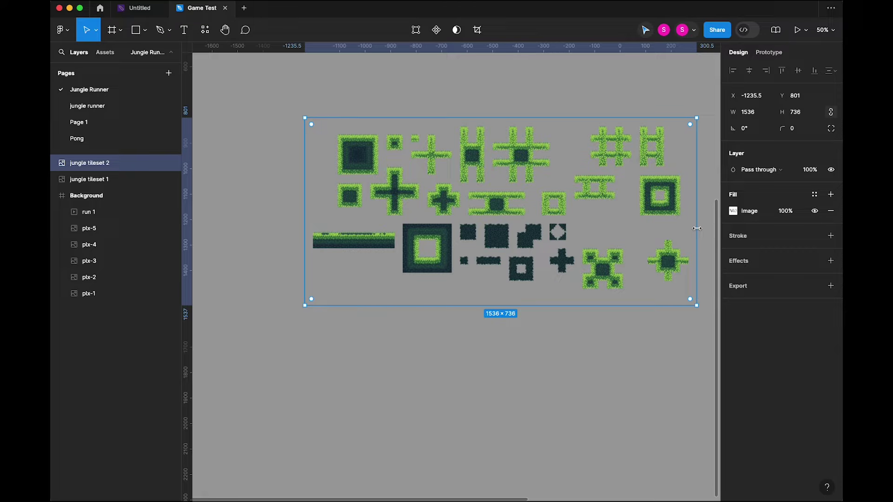
pyautogui.moveTo(697, 228); pyautogui.dragTo(393, 239)
pyautogui.moveTo(304, 226); pyautogui.dragTo(313, 226)
pyautogui.moveTo(369, 118); pyautogui.dragTo(370, 228)
pyautogui.moveTo(369, 303); pyautogui.dragTo(369, 250)
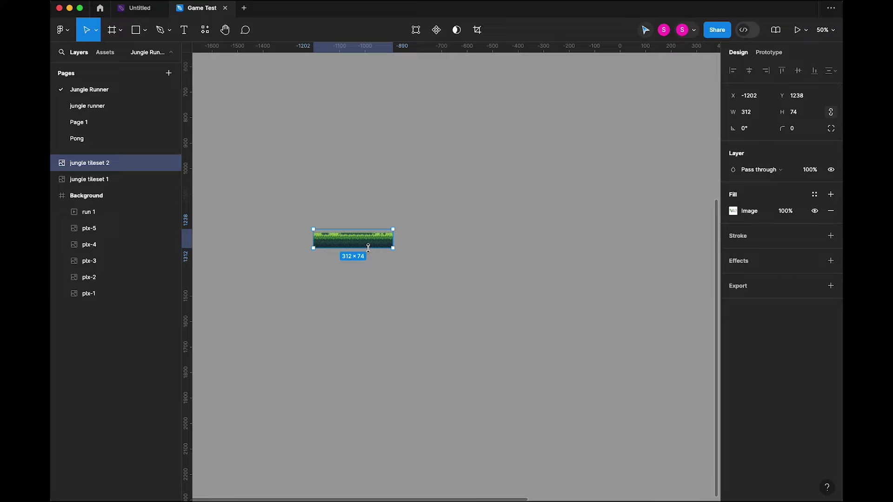
# Place a copy of the grass strip right beside the original
pyautogui.click(444, 291)
pyautogui.hotkey('shift', '0')
pyautogui.hscroll(-5, 440, 281)
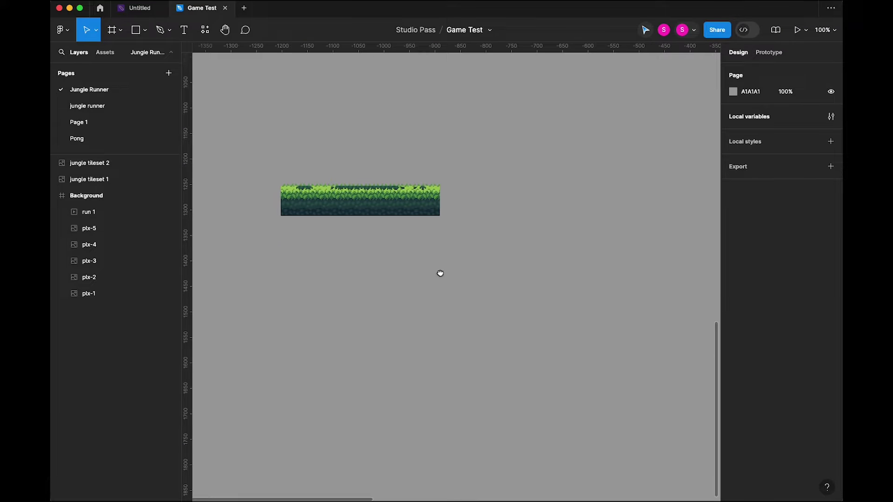
pyautogui.click(344, 196)
pyautogui.moveTo(339, 204); pyautogui.dragTo(496, 203)
pyautogui.click(489, 262)
# Wrap both strips in an auto layout frame and duplicate until five strips line up
pyautogui.moveTo(572, 273); pyautogui.dragTo(295, 172)
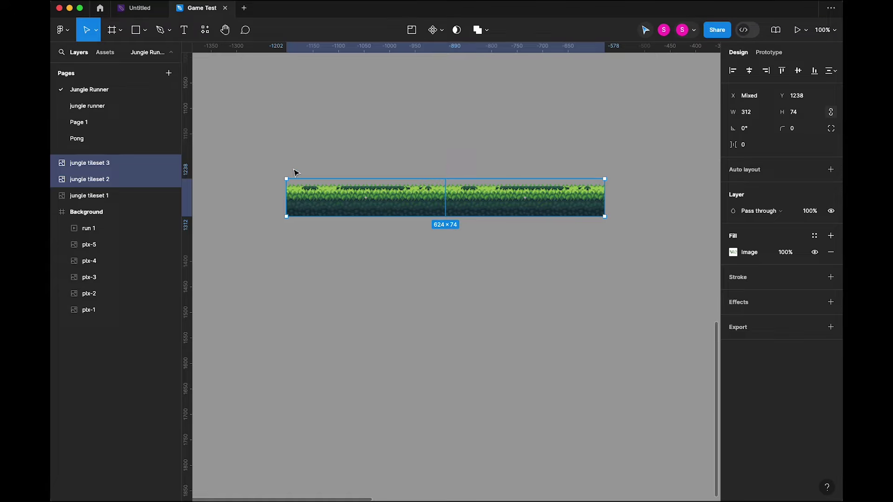
pyautogui.hotkey('shift', 'a')
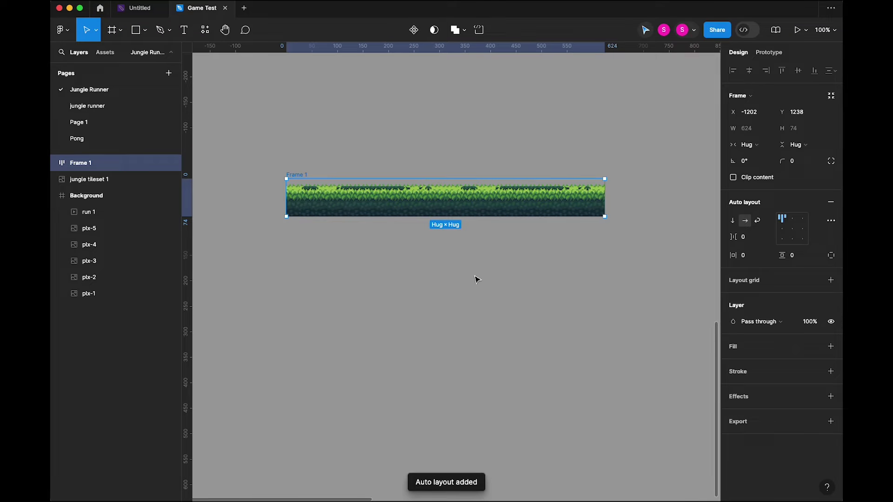
pyautogui.hscroll(4, 477, 279)
pyautogui.scroll(1, 476, 279)
pyautogui.click(436, 226)
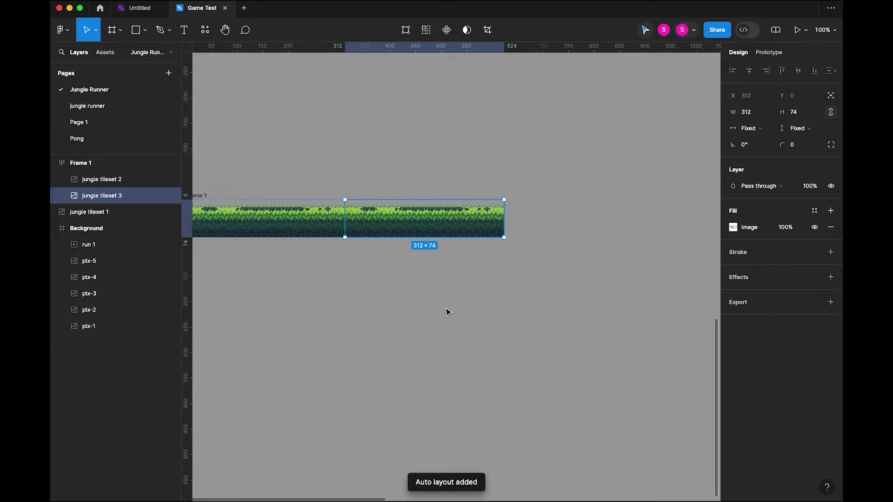
pyautogui.press('super+d')
pyautogui.press('super+minus')
pyautogui.press('super+d')
pyautogui.press('super+d')
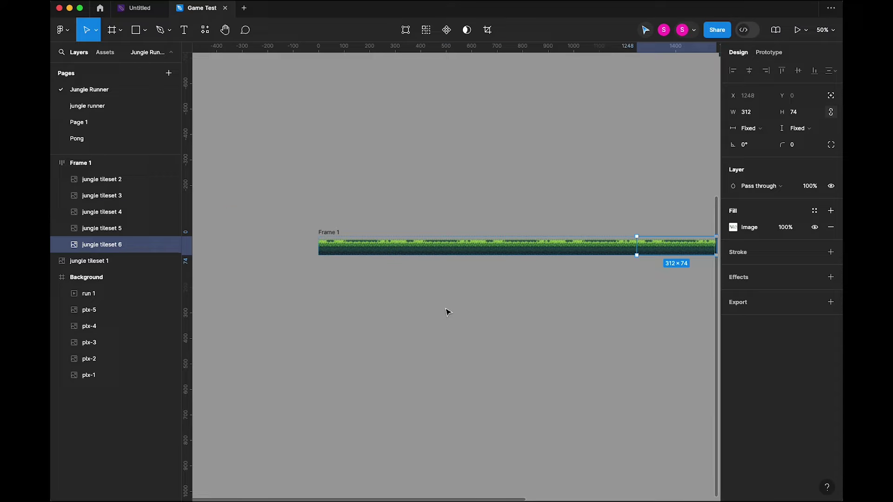
pyautogui.click(461, 369)
# Move jungle tileset 1 below the ground and crop it to a 214×206 square tile
pyautogui.press('super+minus')
pyautogui.hscroll(3, 461, 362)
pyautogui.scroll(1, 460, 363)
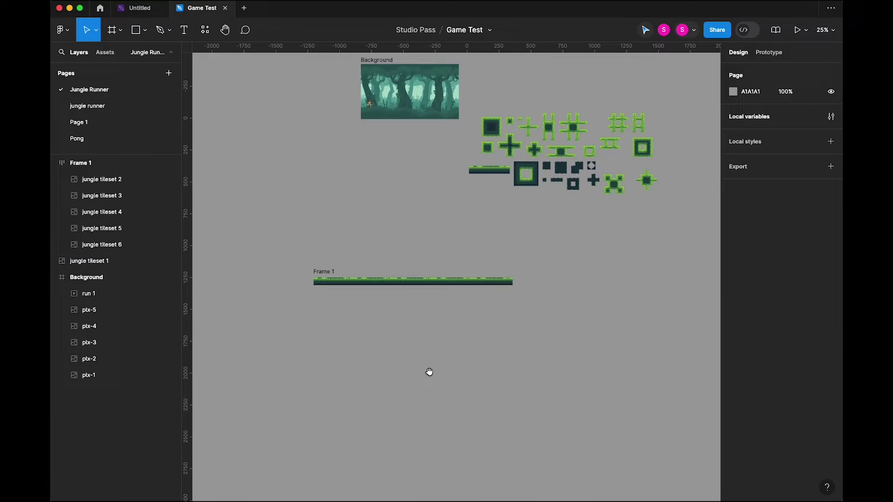
pyautogui.click(603, 130)
pyautogui.moveTo(545, 191); pyautogui.dragTo(356, 409)
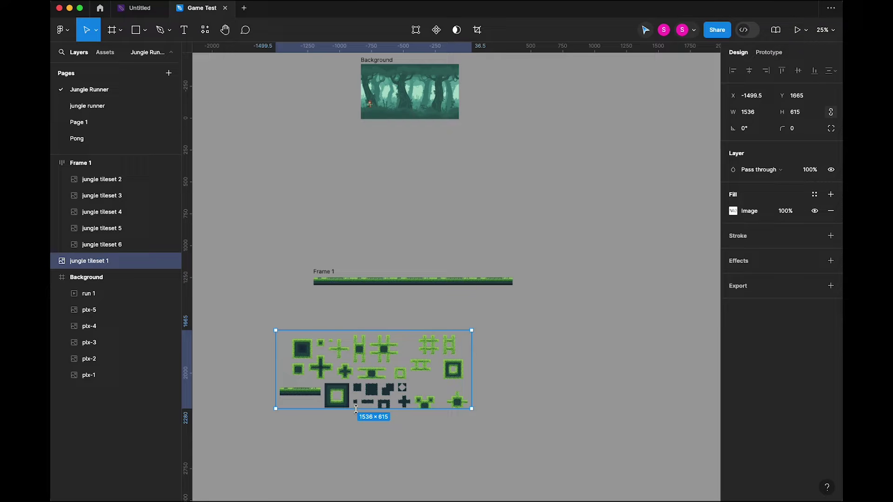
pyautogui.press('super+plus')
pyautogui.scroll(-5, 343, 407)
pyautogui.hscroll(-3, 398, 303)
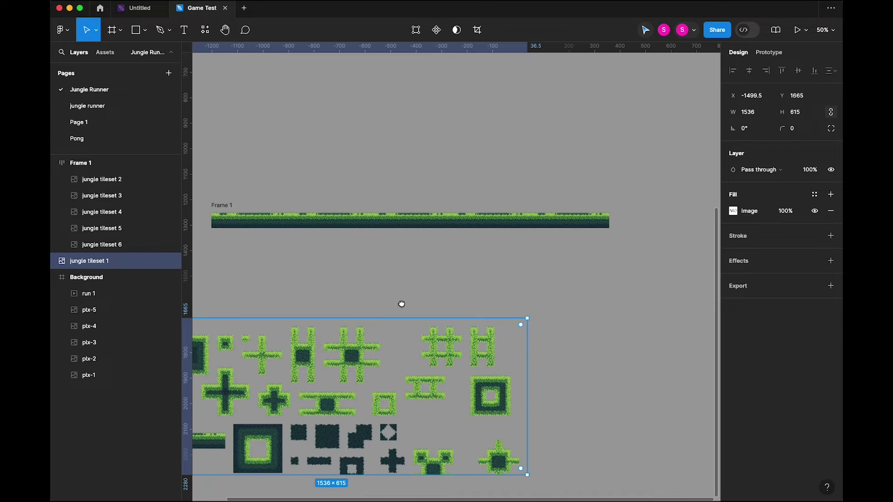
pyautogui.moveTo(378, 177); pyautogui.dragTo(379, 282)
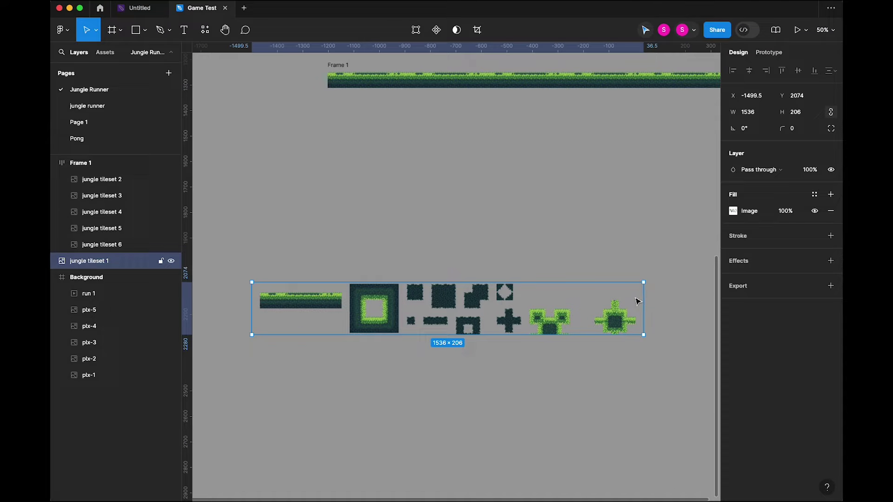
pyautogui.moveTo(641, 298); pyautogui.dragTo(402, 309)
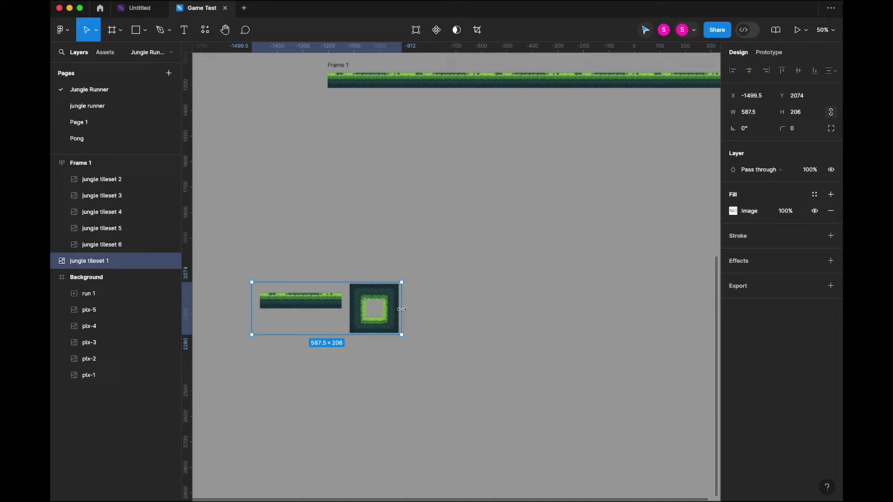
pyautogui.moveTo(250, 314); pyautogui.dragTo(347, 308)
# Wrap the square tile in its own frame named Obsitcle 1
pyautogui.click(410, 307)
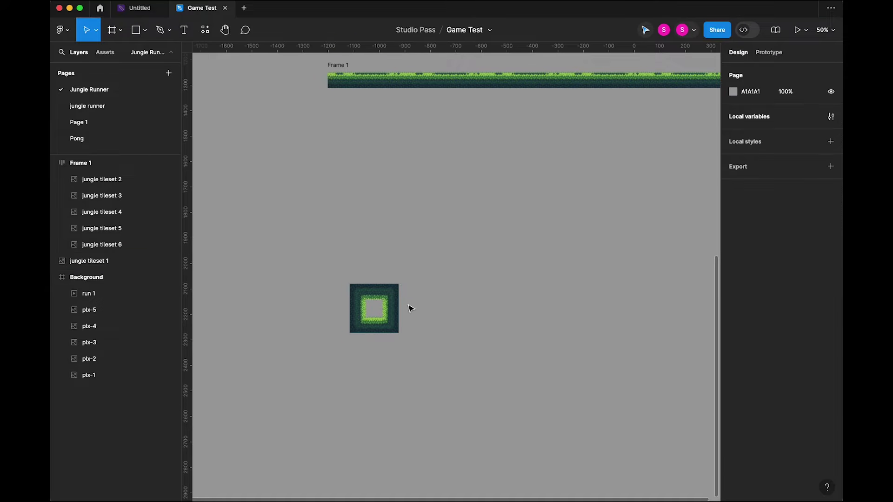
pyautogui.click(373, 305)
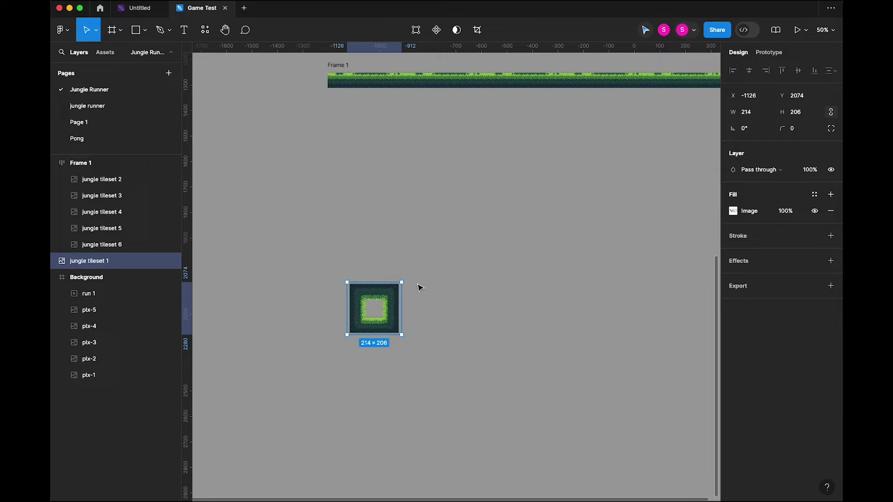
pyautogui.press('super+alt+g')
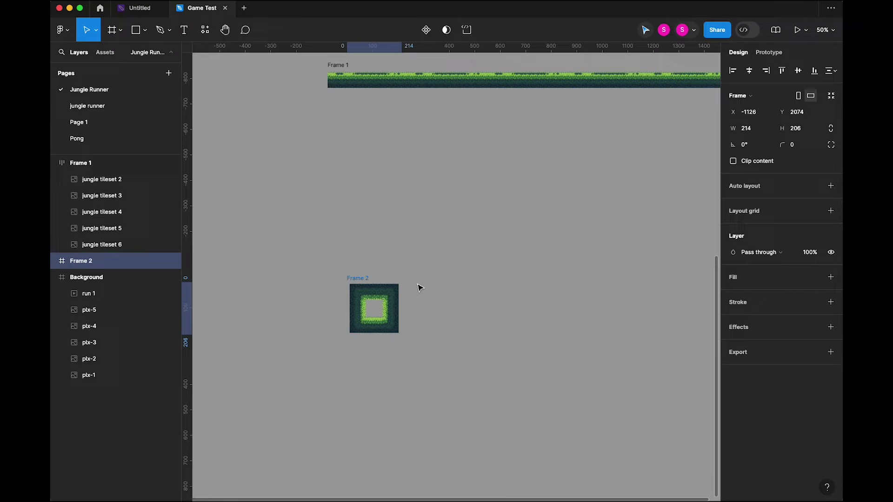
pyautogui.doubleClick(355, 278)
pyautogui.write('o')
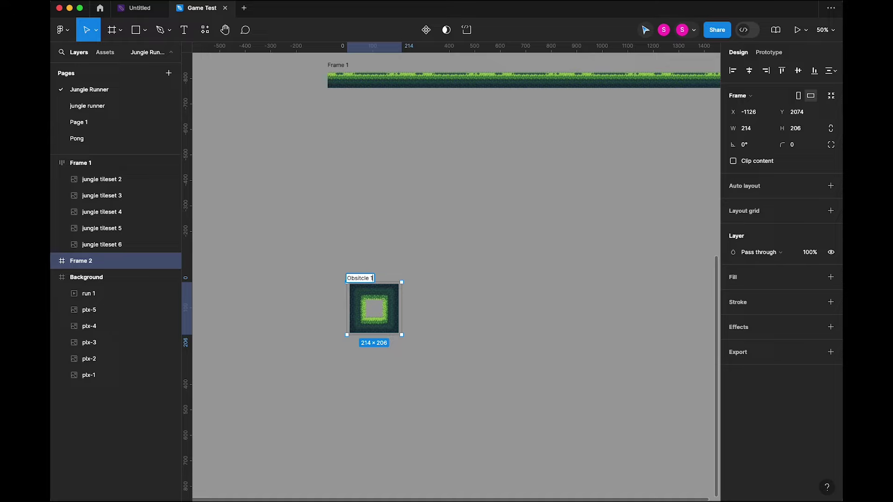
pyautogui.press('Return')
# Duplicate Obsitcle 1 as Obsitcle 2 and shift its cropped image to show another tile
pyautogui.click(400, 231)
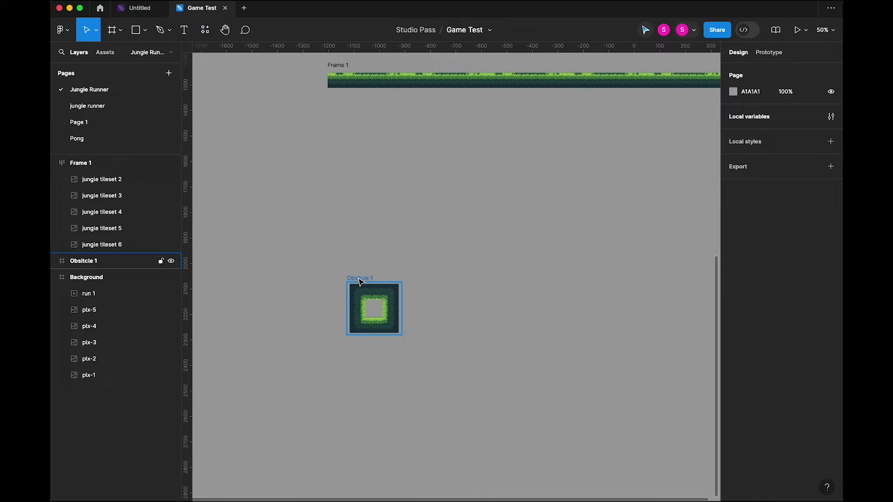
pyautogui.moveTo(360, 282); pyautogui.dragTo(337, 318)
pyautogui.click(467, 259)
pyautogui.scroll(-2, 467, 259)
pyautogui.hscroll(3, 466, 259)
pyautogui.click(399, 278)
pyautogui.doubleClick(399, 278)
pyautogui.moveTo(346, 199); pyautogui.dragTo(346, 206)
pyautogui.moveTo(357, 289); pyautogui.dragTo(357, 295)
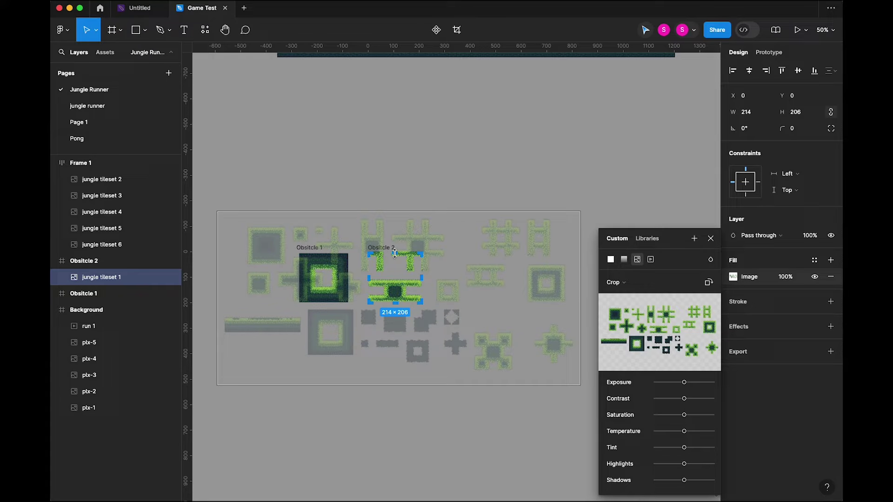
pyautogui.moveTo(395, 254); pyautogui.dragTo(396, 267)
pyautogui.press('Escape')
# Duplicate Obsitcle 2 to its right as Obsitcle 3 and adjust its crop
pyautogui.click(459, 241)
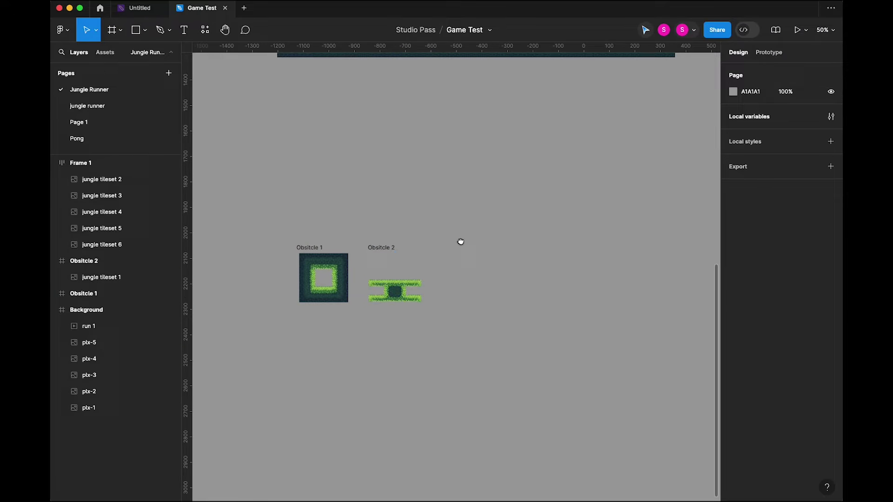
pyautogui.hscroll(3, 459, 241)
pyautogui.scroll(-2, 458, 240)
pyautogui.click(315, 225)
pyautogui.moveTo(308, 221); pyautogui.dragTo(377, 273)
pyautogui.doubleClick(390, 255)
pyautogui.doubleClick(390, 245)
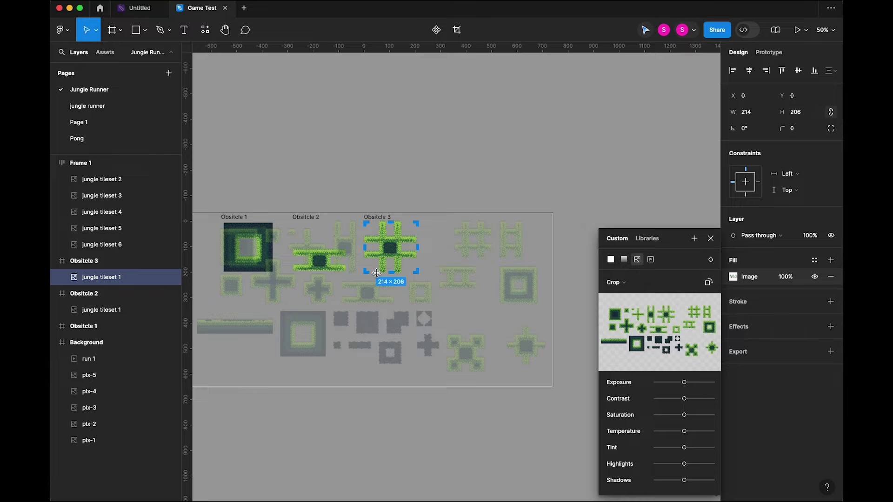
pyautogui.press('Escape')
# Create Obsitcle 4 from a framed image copy cropped to the square tile
pyautogui.moveTo(389, 238); pyautogui.dragTo(334, 221)
pyautogui.press('Escape')
pyautogui.hotkey('ctrl', 'alt', 'g')
pyautogui.doubleClick(454, 247)
pyautogui.moveTo(454, 221); pyautogui.dragTo(453, 231)
pyautogui.press('Escape')
pyautogui.click(513, 245)
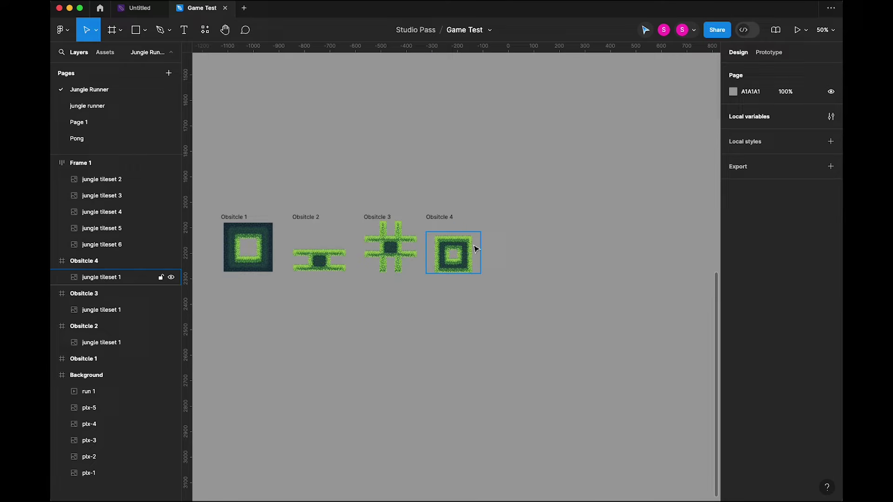
# Duplicate Obsitcle 4 as Obsitcle 5, cropped to show the plus tile
pyautogui.click(439, 217)
pyautogui.hotkey('ctrl', 'd')
pyautogui.doubleClick(522, 253)
pyautogui.moveTo(530, 269); pyautogui.dragTo(513, 202)
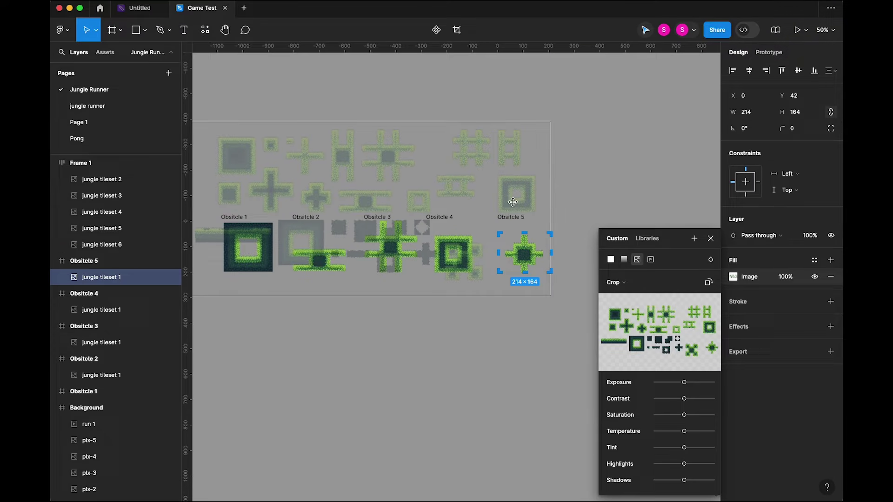
pyautogui.click(481, 354)
pyautogui.scroll(-4, 472, 351)
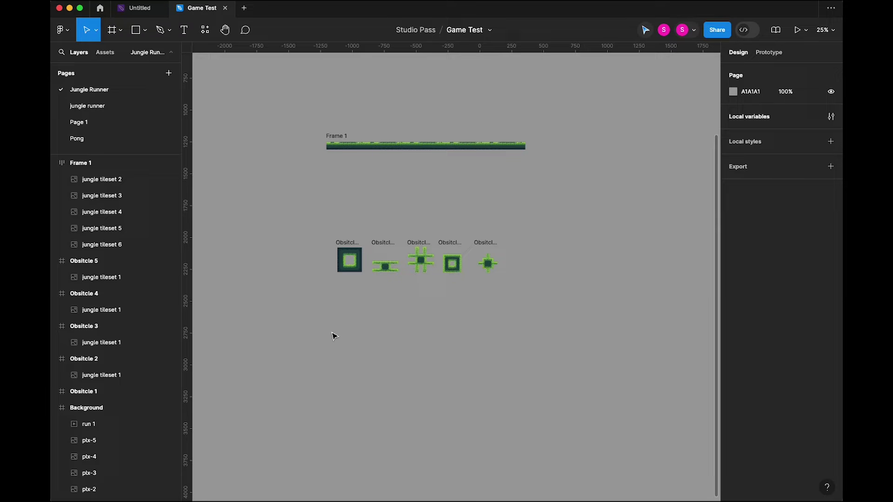
# Combine the Obsitcle 1–5 frames into a component set named Obsitcles
pyautogui.moveTo(311, 213); pyautogui.dragTo(568, 338)
pyautogui.click(429, 30)
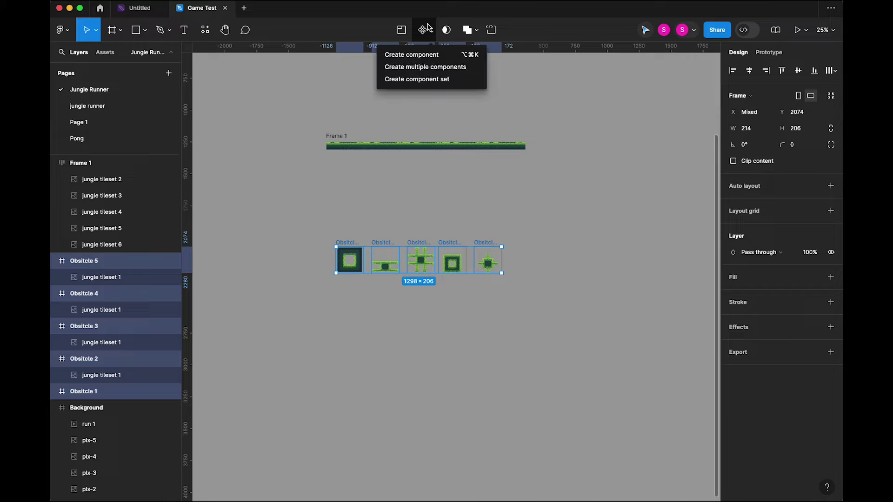
pyautogui.click(432, 80)
pyautogui.doubleClick(353, 240)
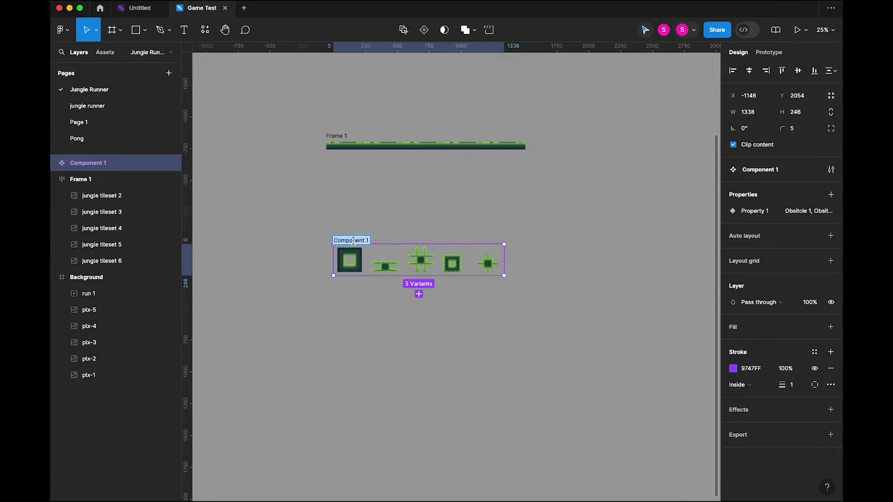
pyautogui.write('Obsitcles')
pyautogui.press('Return')
pyautogui.click(367, 167)
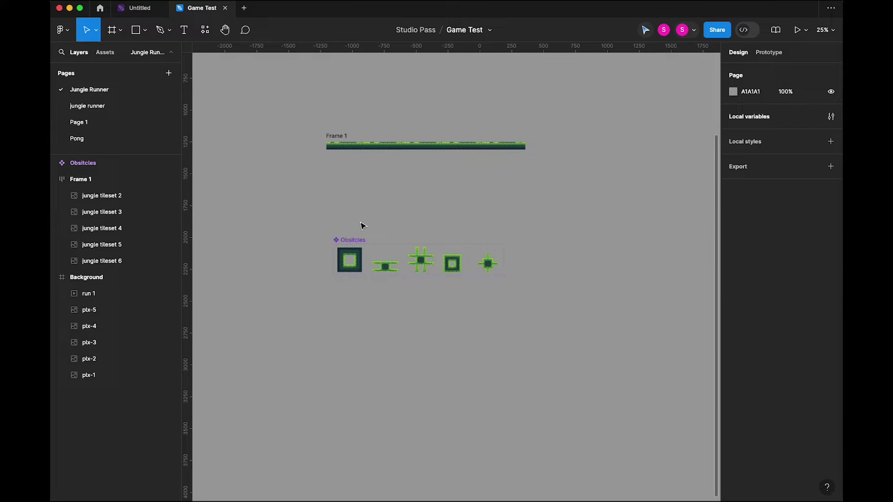
# Place a square Obsitcle 1 copy above Frame 1, then a copy beside it switched to Obsitcle 2
pyautogui.click(359, 270)
pyautogui.moveTo(359, 269); pyautogui.dragTo(373, 135)
pyautogui.click(420, 197)
pyautogui.moveTo(420, 198); pyautogui.dragTo(408, 243)
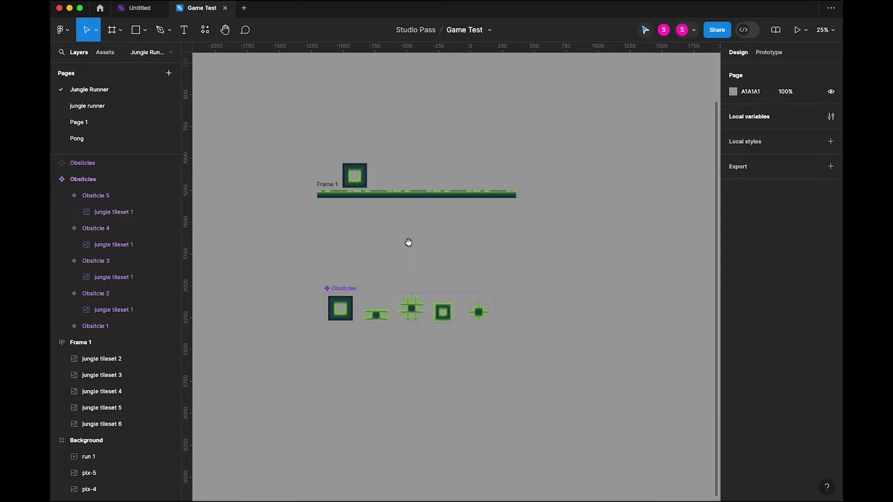
pyautogui.moveTo(358, 181); pyautogui.dragTo(413, 183)
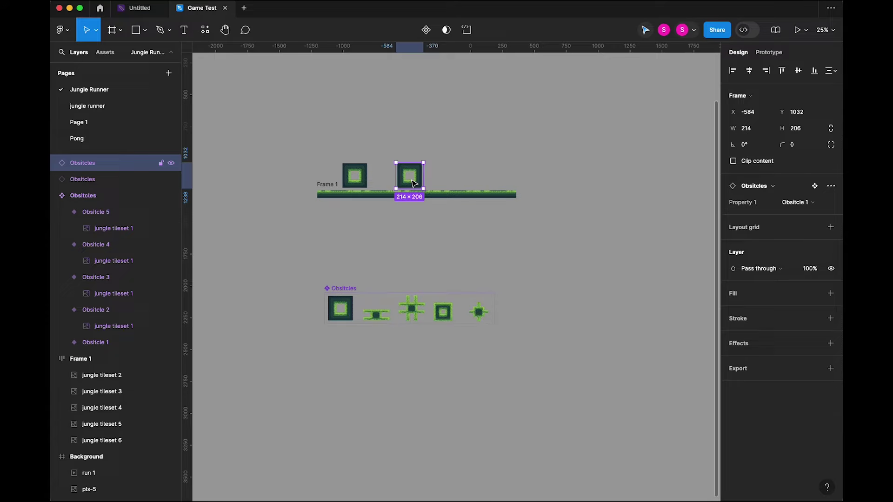
pyautogui.click(802, 205)
pyautogui.click(797, 213)
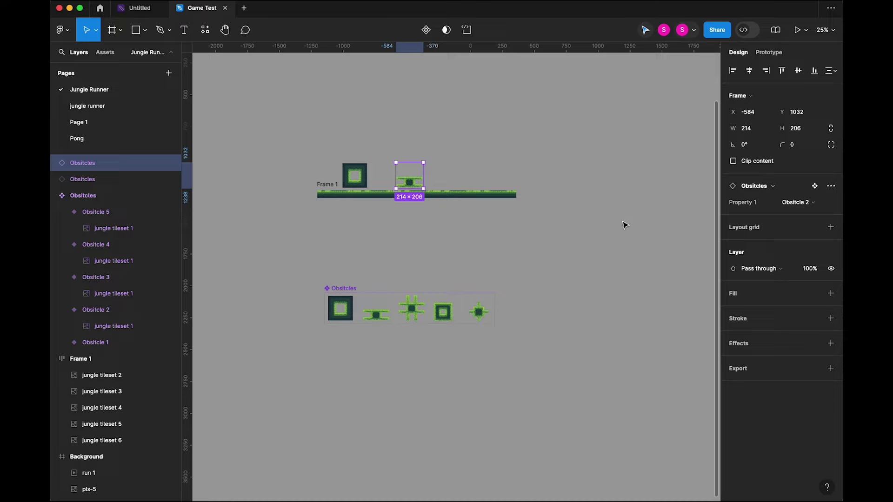
pyautogui.click(584, 228)
# Copy the flat obstacle further right and switch it to the plus-shaped Obsitcle 3
pyautogui.click(424, 183)
pyautogui.moveTo(424, 183); pyautogui.dragTo(492, 183)
pyautogui.click(800, 204)
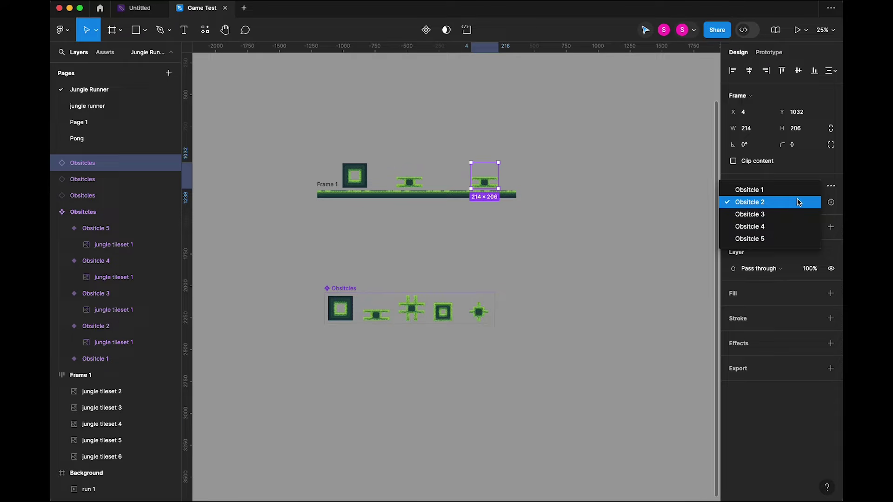
pyautogui.click(770, 215)
pyautogui.click(587, 227)
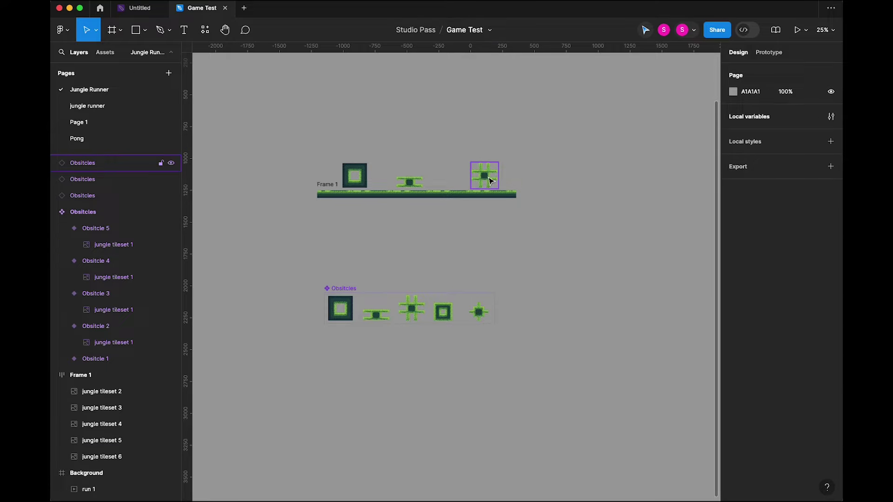
pyautogui.moveTo(489, 181); pyautogui.dragTo(479, 180)
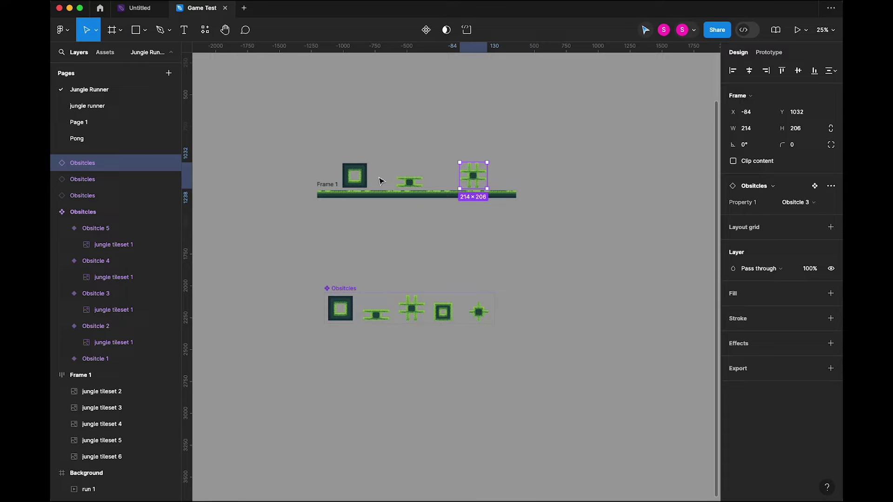
# Add a raised copy of the flat obstacle above the ground and adjust the obstacles' spacing
pyautogui.moveTo(415, 180); pyautogui.dragTo(389, 154)
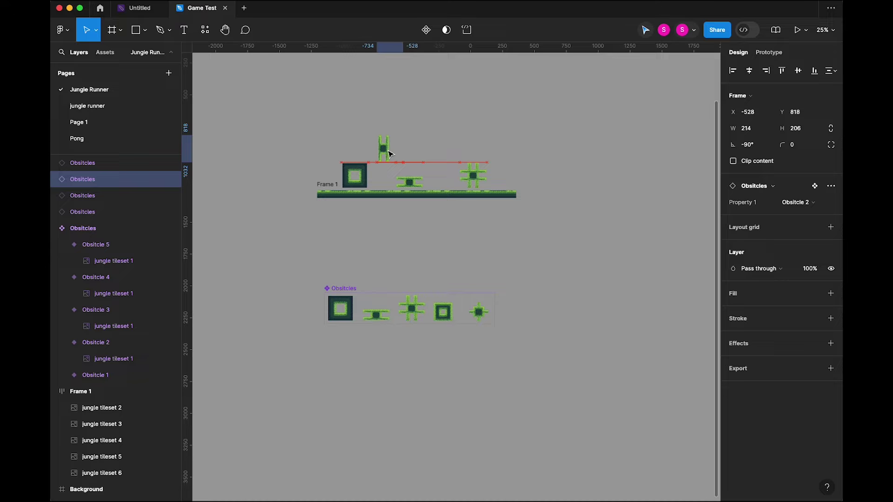
pyautogui.click(451, 232)
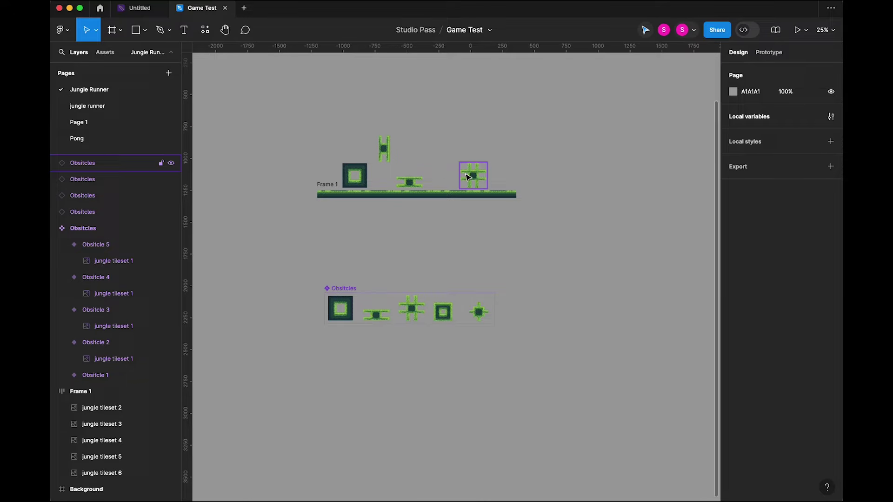
pyautogui.moveTo(472, 173); pyautogui.dragTo(481, 173)
pyautogui.click(408, 182)
pyautogui.moveTo(407, 182); pyautogui.dragTo(421, 181)
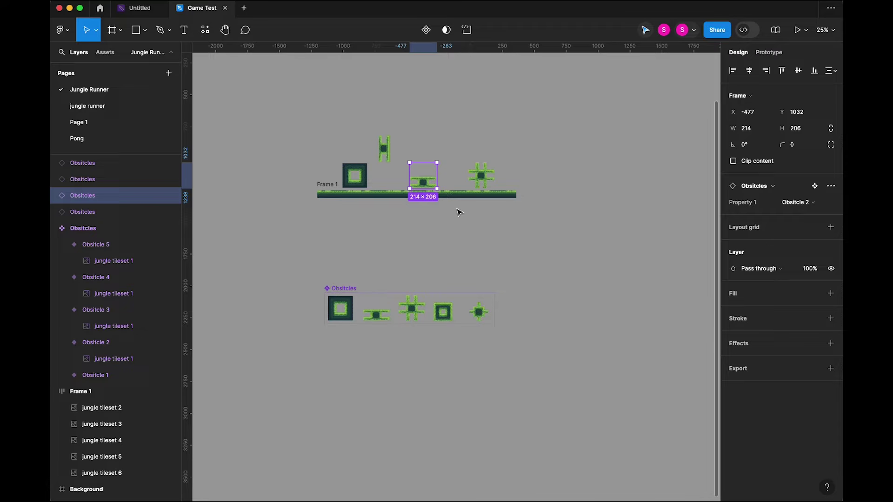
pyautogui.click(533, 174)
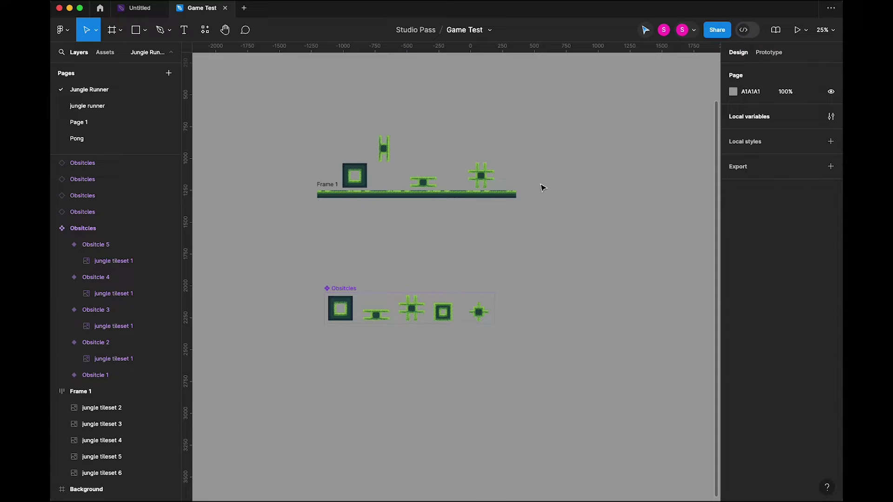
pyautogui.moveTo(555, 133); pyautogui.dragTo(303, 233)
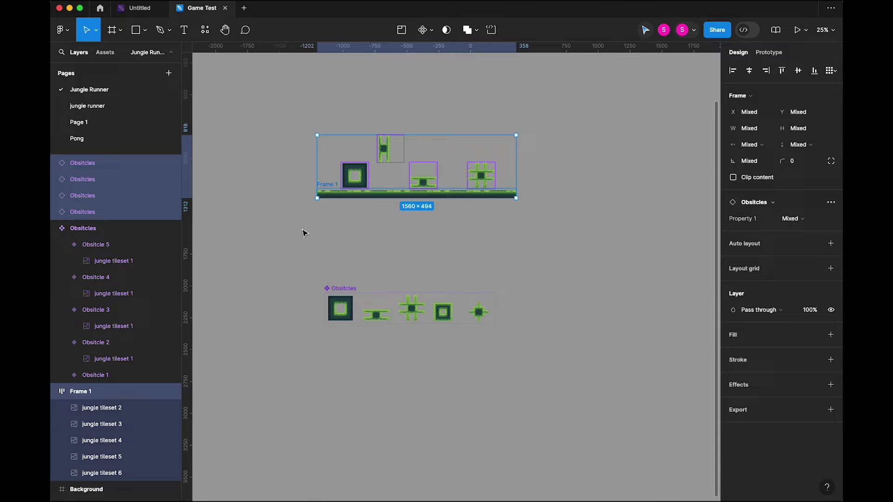
# Wrap the ground strip and obstacles in a new frame and rename it Track 1
pyautogui.press('super+alt+g')
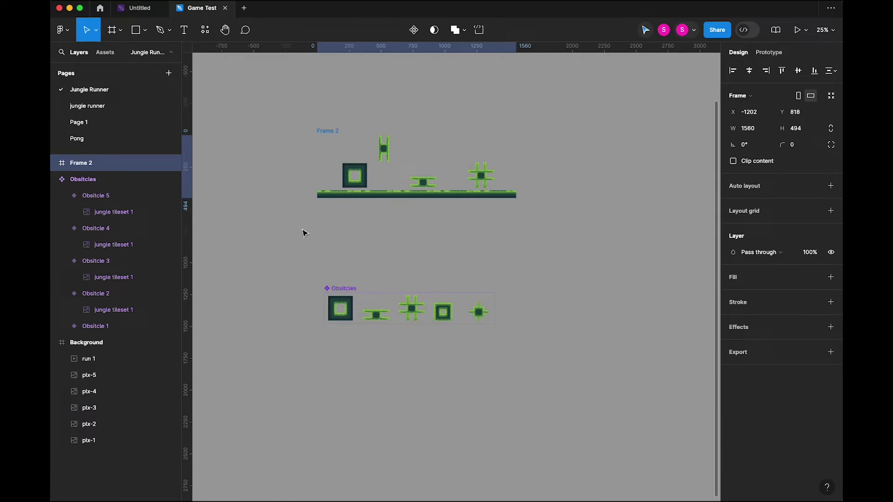
pyautogui.doubleClick(331, 133)
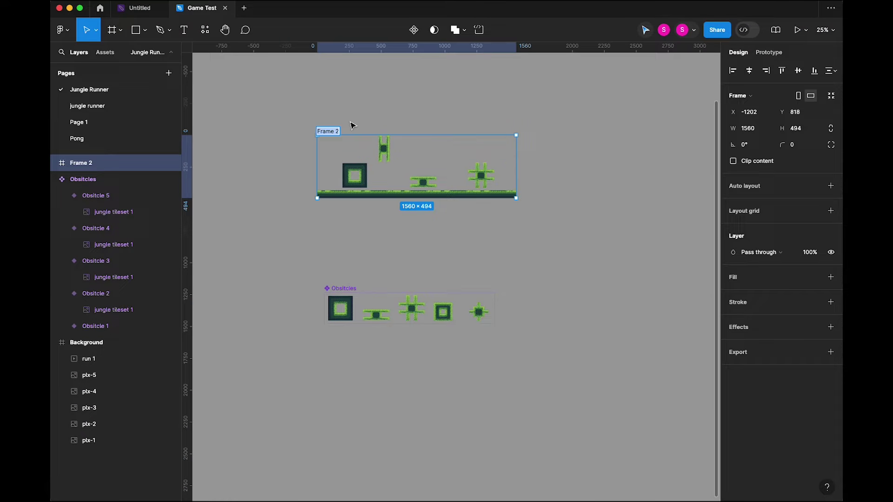
pyautogui.press('BackSpace')
# Duplicate Track 1 as Track 2 and butt it against Track 1's right end
pyautogui.press('super+d')
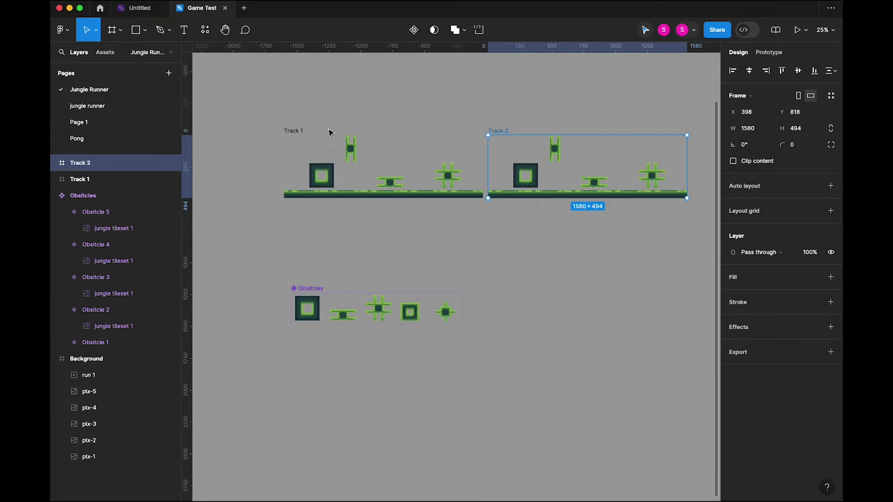
pyautogui.click(522, 255)
pyautogui.moveTo(510, 131); pyautogui.dragTo(505, 132)
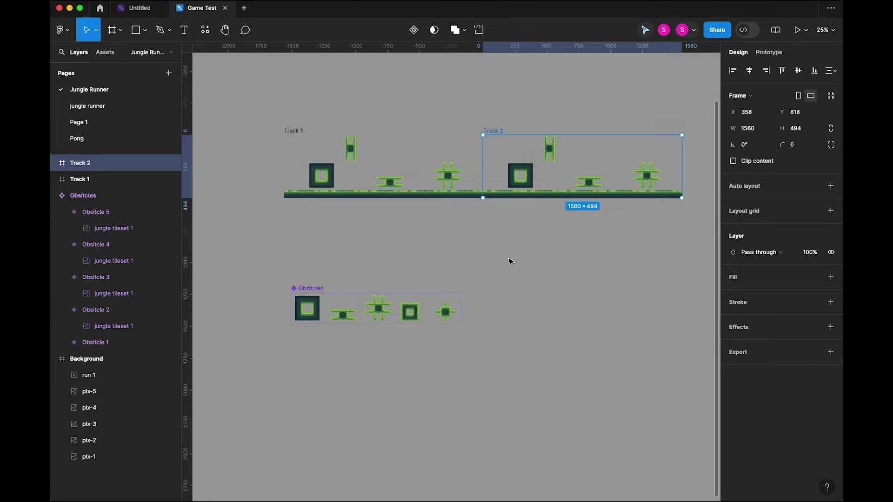
pyautogui.click(492, 254)
pyautogui.moveTo(255, 104); pyautogui.dragTo(633, 248)
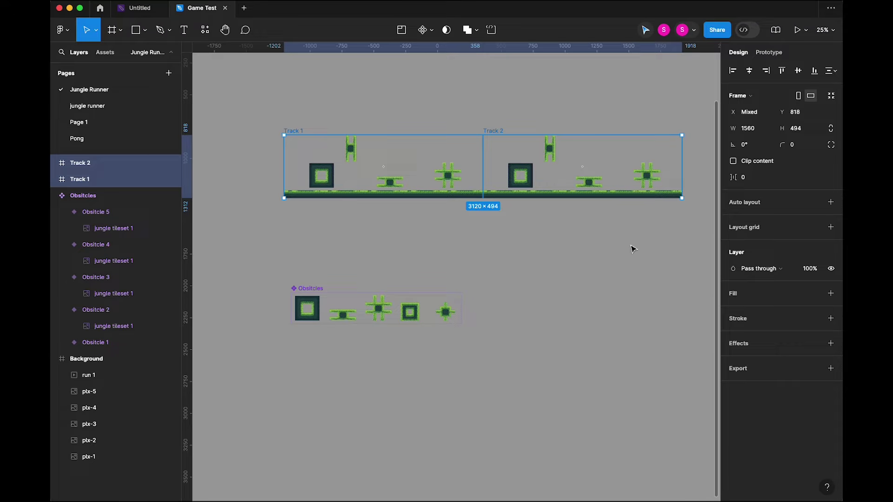
# Put both tracks in an auto-layout frame and switch Track 2's first square to Obsitcle 4
pyautogui.hotkey('shift', 'a')
pyautogui.click(600, 253)
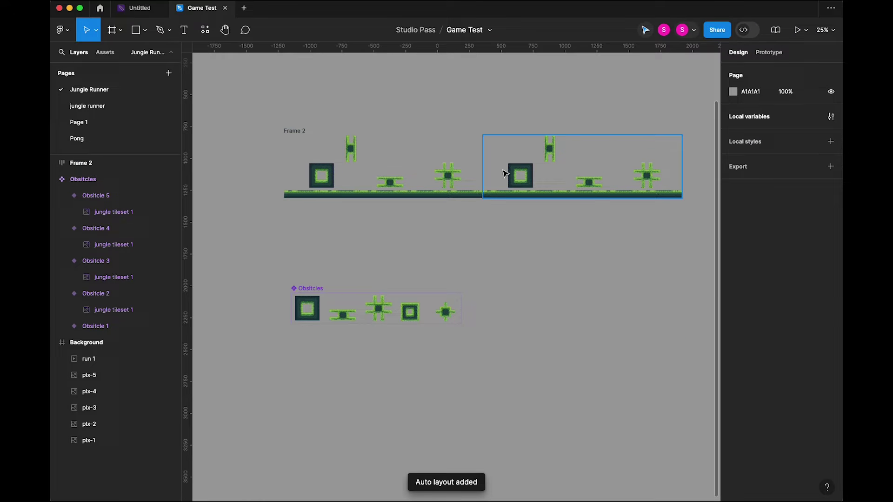
pyautogui.click(529, 176)
pyautogui.doubleClick(529, 177)
pyautogui.click(788, 201)
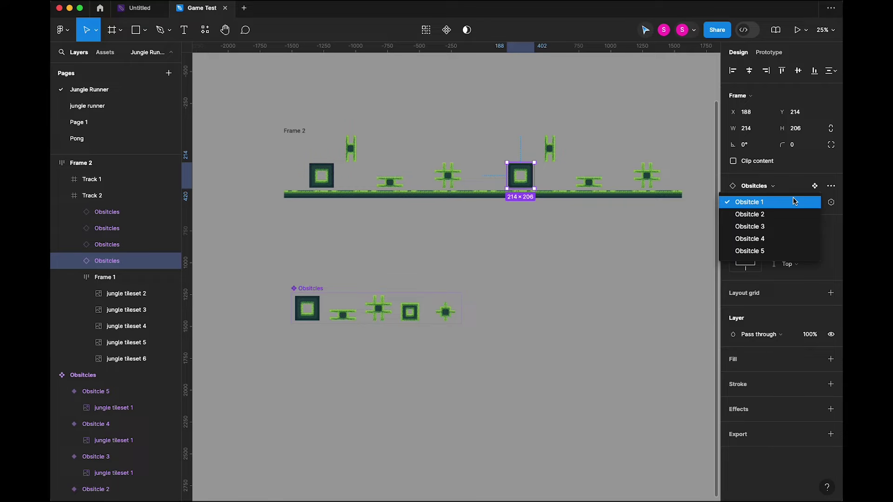
pyautogui.click(789, 238)
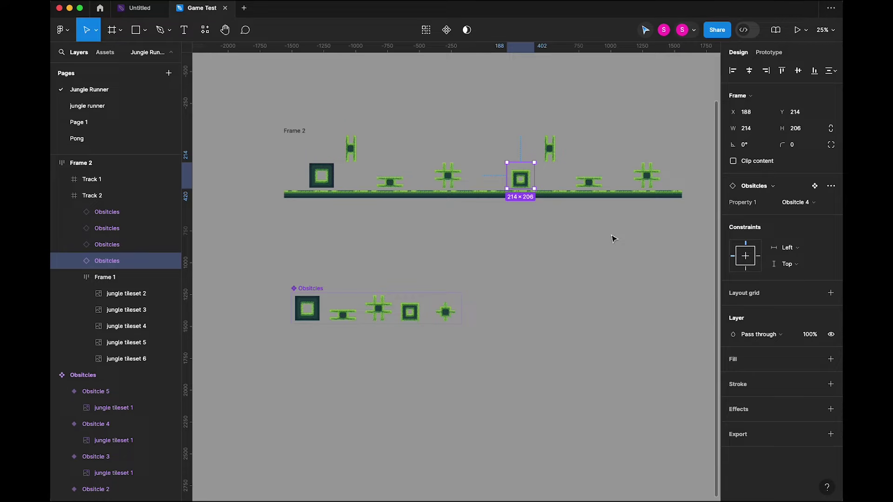
pyautogui.click(612, 239)
# Scale Track 2's plus obstacle up to about 320×308 and duplicate it
pyautogui.click(554, 149)
pyautogui.click(555, 152)
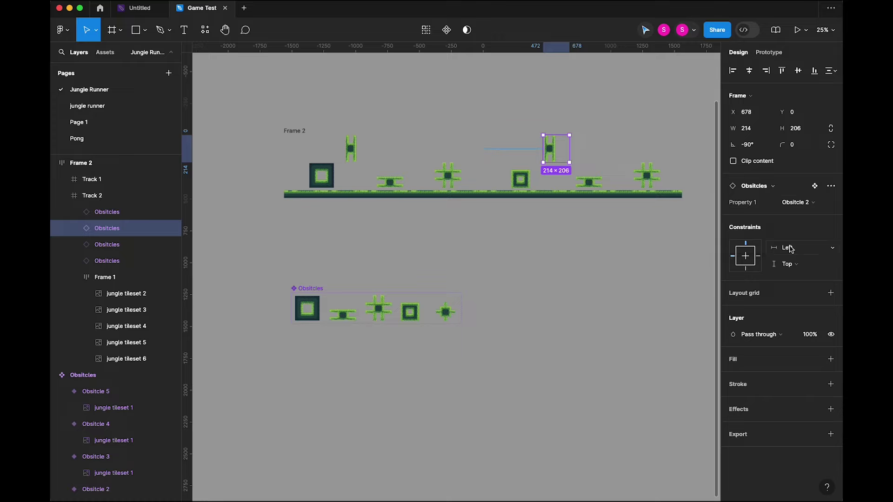
pyautogui.press('k')
pyautogui.moveTo(569, 135); pyautogui.dragTo(585, 135)
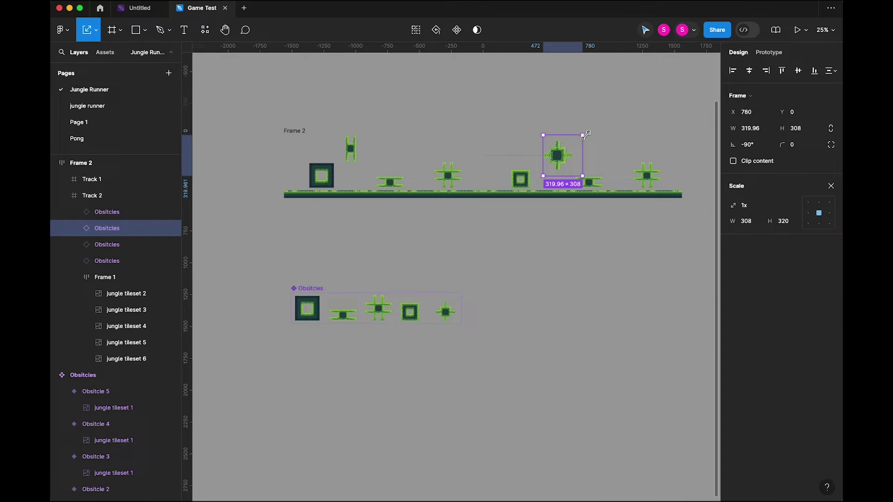
pyautogui.hotkey('ctrl', 'd')
pyautogui.hscroll(2, 465, 186)
pyautogui.click(788, 201)
pyautogui.press('Escape')
pyautogui.press('Escape')
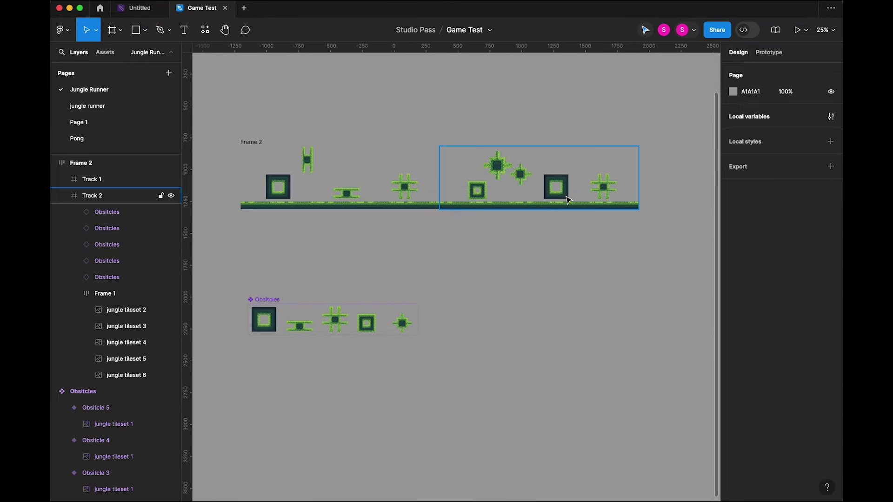
# Duplicate a square obstacle above Track 2's right end and duplicate another obstacle
pyautogui.click(603, 186)
pyautogui.hotkey('ctrl', 'd')
pyautogui.moveTo(619, 186); pyautogui.dragTo(616, 141)
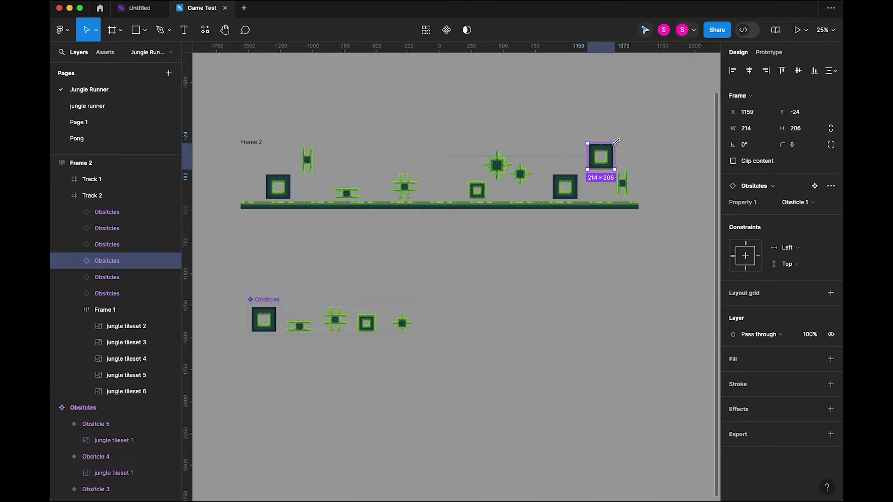
pyautogui.hscroll(1, 616, 142)
pyautogui.click(565, 194)
pyautogui.click(556, 175)
pyautogui.hotkey('ctrl', 'd')
pyautogui.press('Escape')
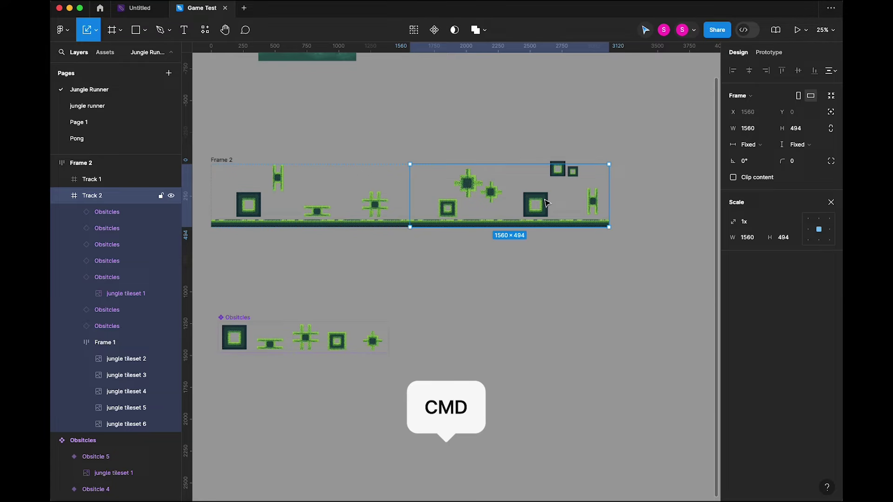
# Duplicate Track 2 as Track 3 and add a copy of its plant obstacle up-right
pyautogui.press('super+d')
pyautogui.press('Escape')
pyautogui.moveTo(642, 288); pyautogui.dragTo(413, 304)
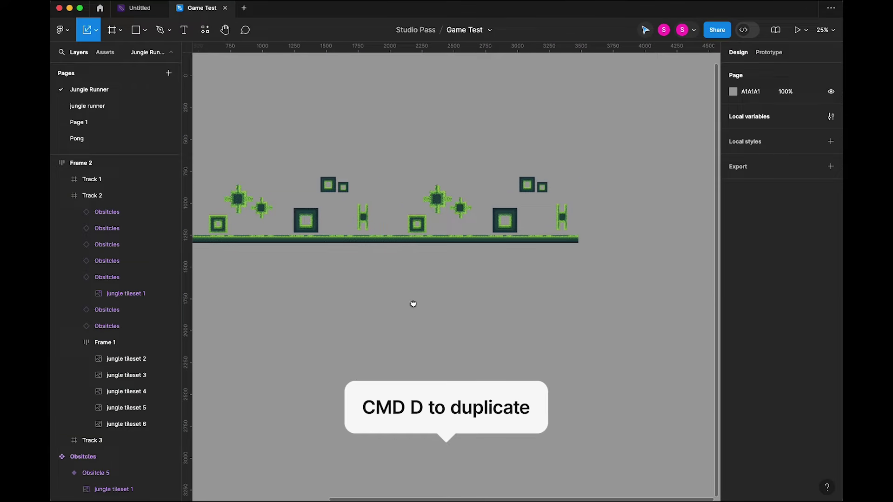
pyautogui.doubleClick(419, 228)
pyautogui.click(831, 154)
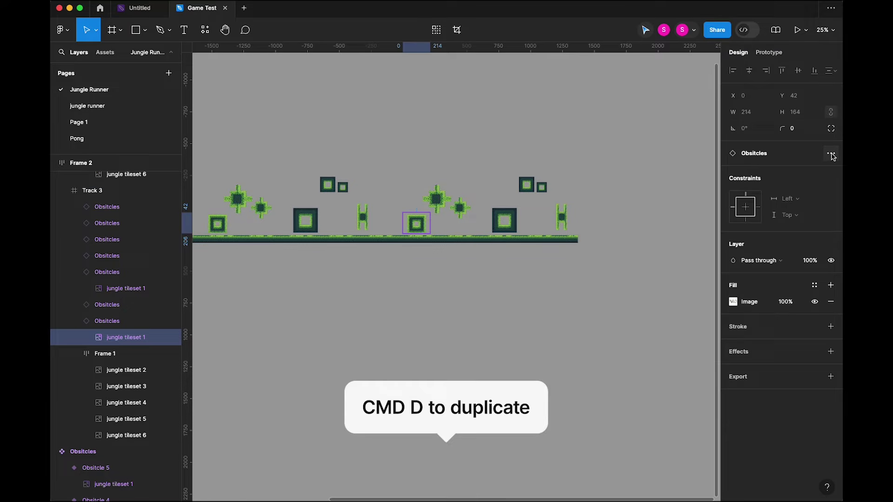
pyautogui.press('Escape')
pyautogui.press('super+d')
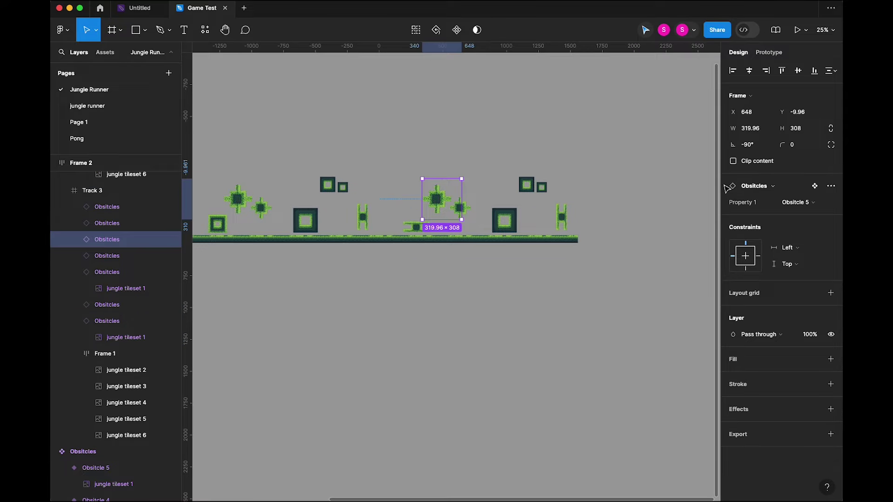
pyautogui.moveTo(463, 208); pyautogui.dragTo(473, 185)
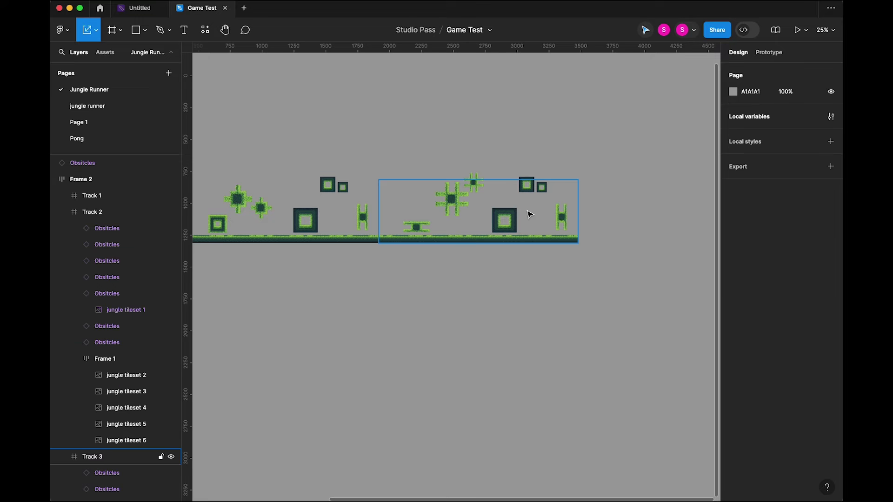
# Hide one Track 3 obstacle and reposition its flat obstacle and small square
pyautogui.click(505, 221)
pyautogui.keyDown('super'); pyautogui.click(526, 185); pyautogui.keyUp('super')
pyautogui.press('super+shift+h')
pyautogui.click(562, 217)
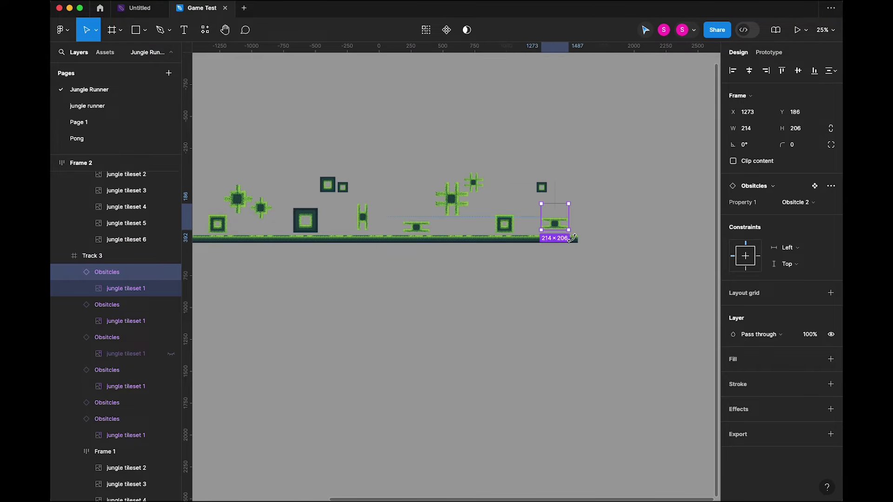
pyautogui.moveTo(561, 217)
pyautogui.mouseDown()
pyautogui.moveTo(545, 186)
pyautogui.moveTo(564, 223)
pyautogui.mouseUp()
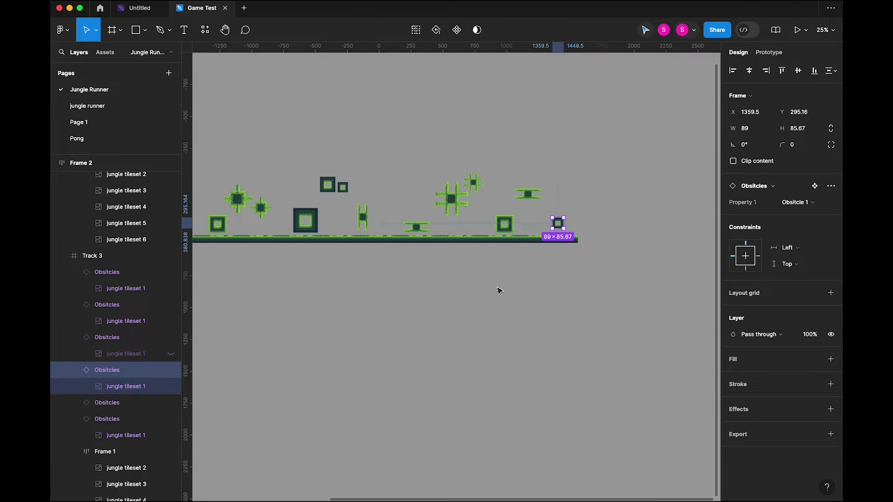
pyautogui.click(500, 291)
pyautogui.moveTo(473, 289); pyautogui.dragTo(478, 290)
pyautogui.hscroll(-15, 478, 290)
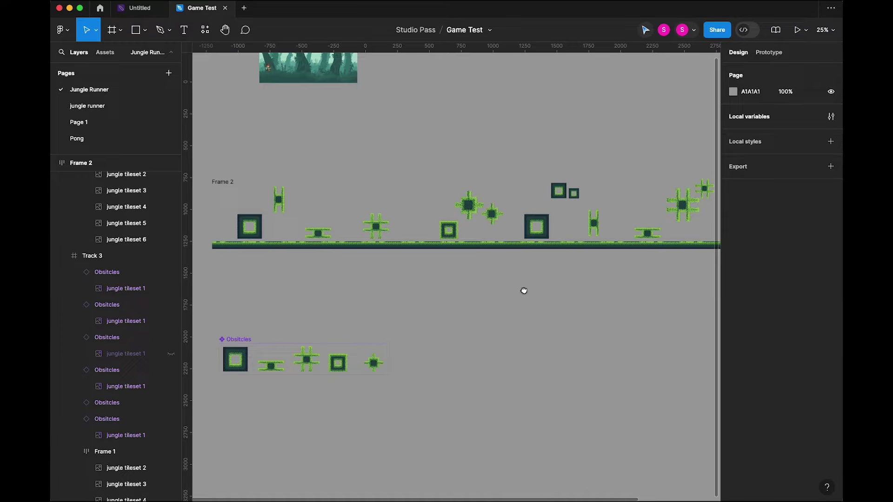
# Rename the frame holding the three tracks to Track
pyautogui.click(295, 183)
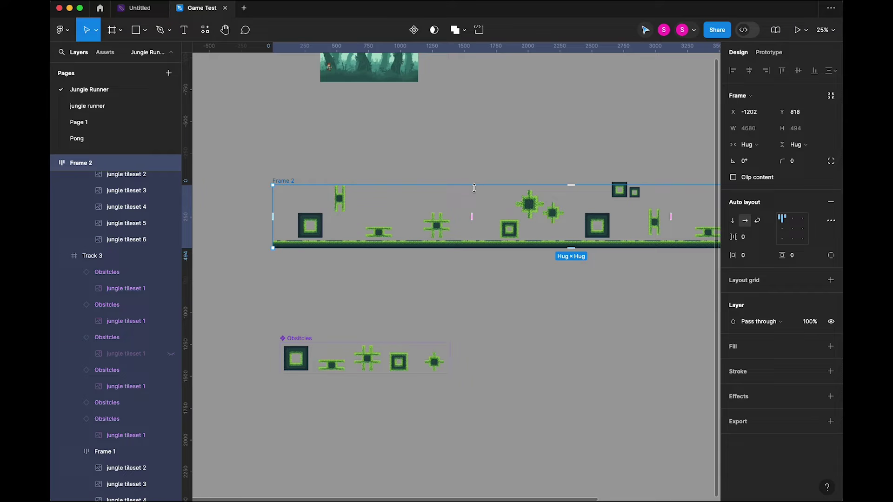
pyautogui.click(503, 308)
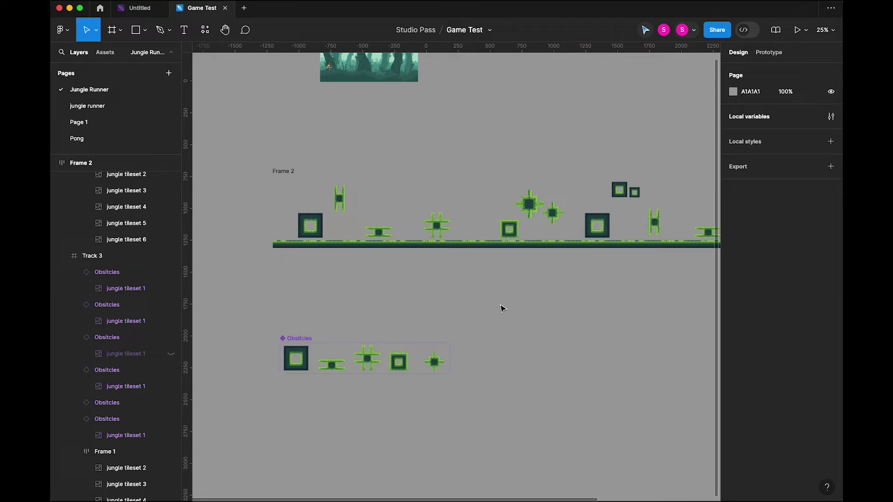
pyautogui.click(275, 178)
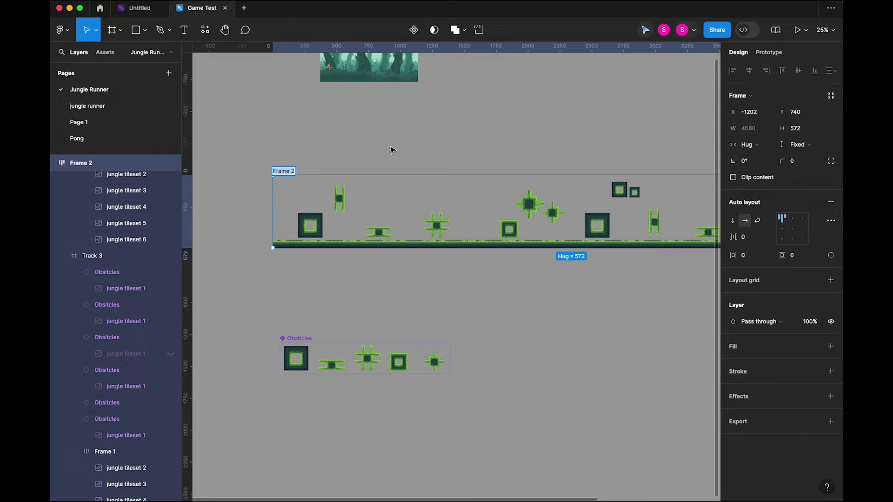
pyautogui.click(415, 313)
# Zoom out and move the Obsitcles component set up and to the left
pyautogui.press('-')
pyautogui.moveTo(376, 307); pyautogui.dragTo(241, 110)
pyautogui.click(339, 307)
pyautogui.scroll(-2, 340, 307)
pyautogui.hscroll(2, 339, 307)
pyautogui.moveTo(380, 287); pyautogui.dragTo(358, 278)
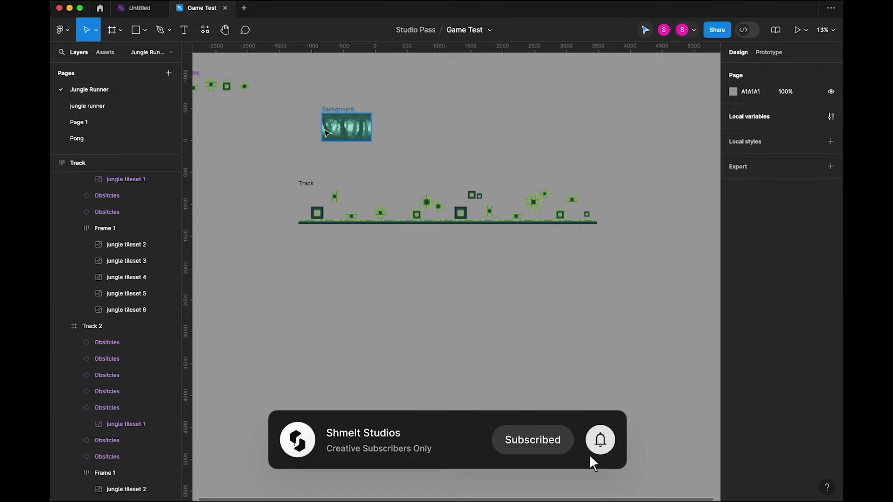
# Move run 1 left of Background, place Background below, and lay Track over it
pyautogui.moveTo(330, 136); pyautogui.dragTo(284, 132)
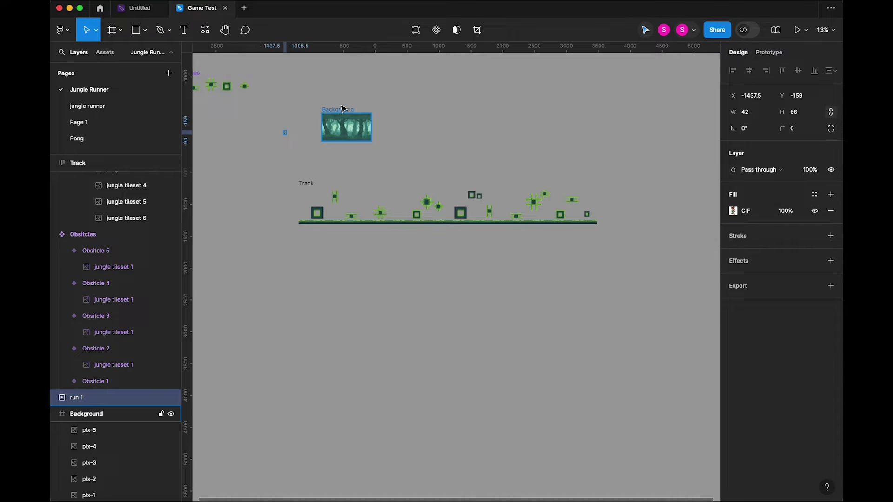
pyautogui.click(346, 125)
pyautogui.moveTo(347, 124); pyautogui.dragTo(319, 250)
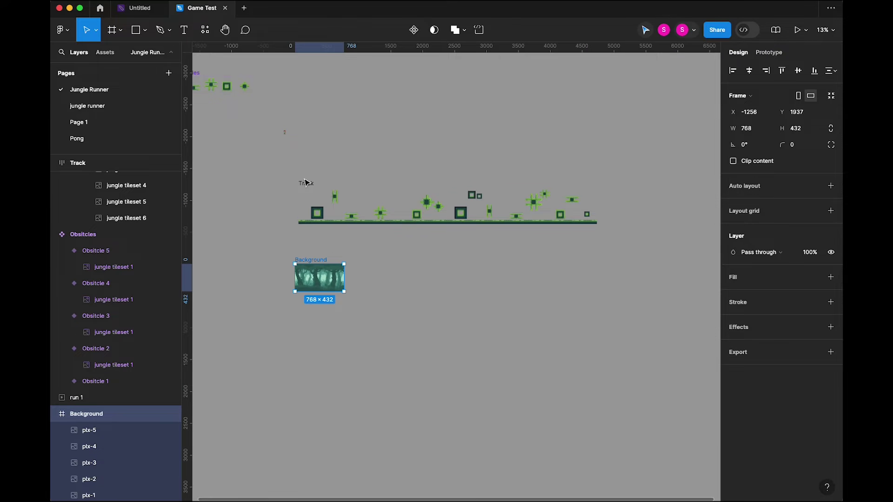
pyautogui.press('Escape')
pyautogui.moveTo(308, 184); pyautogui.dragTo(311, 251)
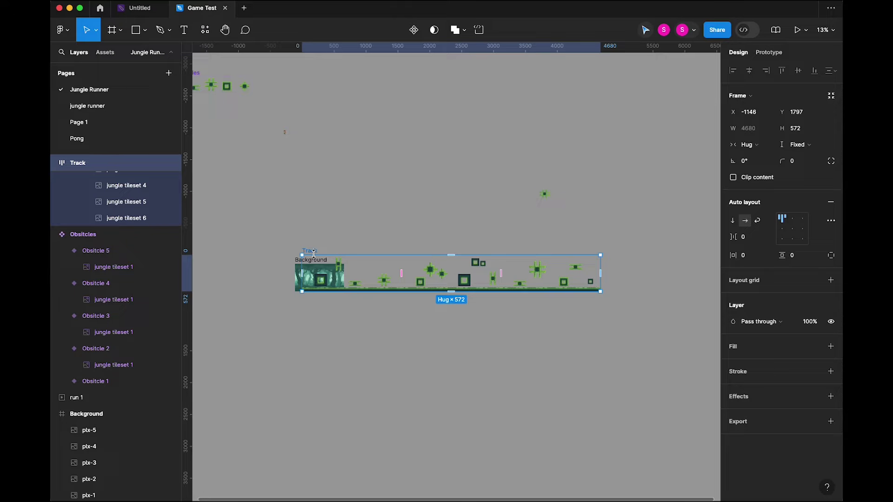
# Scale the Track down proportionally from 4680×572 to 3010×432
pyautogui.scroll(6, 314, 254)
pyautogui.moveTo(419, 335); pyautogui.dragTo(458, 319)
pyautogui.scroll(-6, 458, 321)
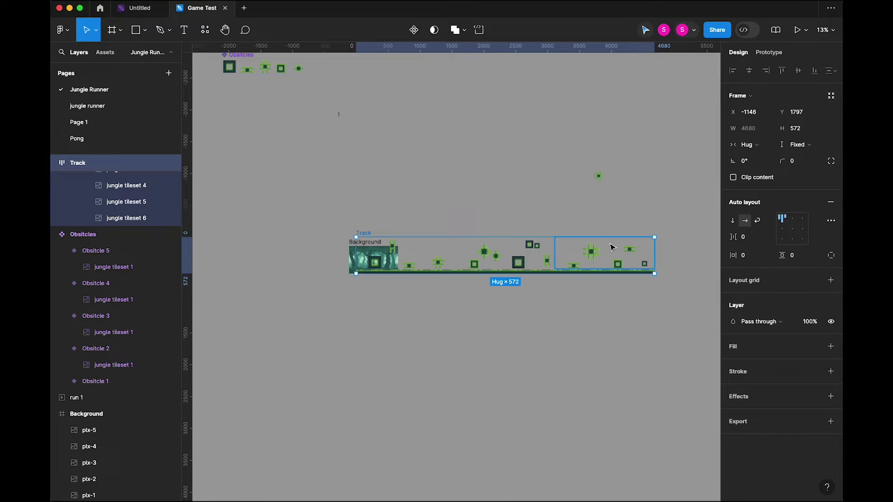
pyautogui.press('k')
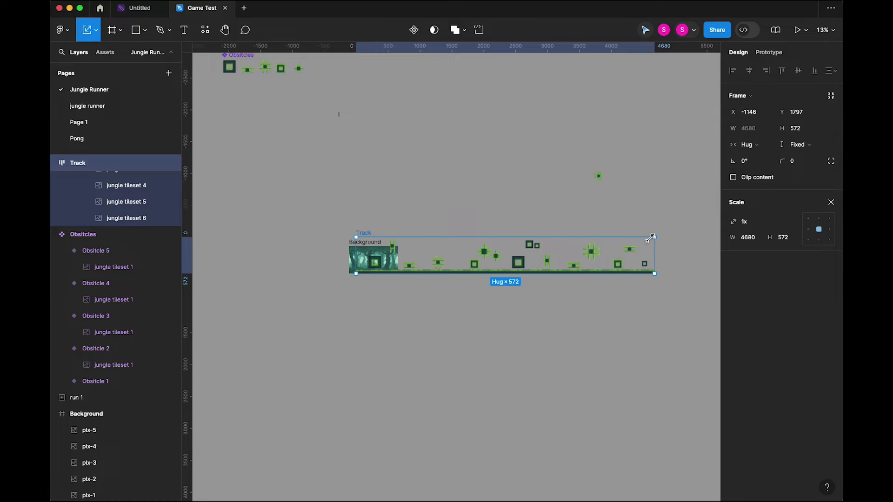
pyautogui.moveTo(656, 237); pyautogui.dragTo(549, 253)
pyautogui.press('v')
pyautogui.moveTo(394, 249); pyautogui.dragTo(401, 246)
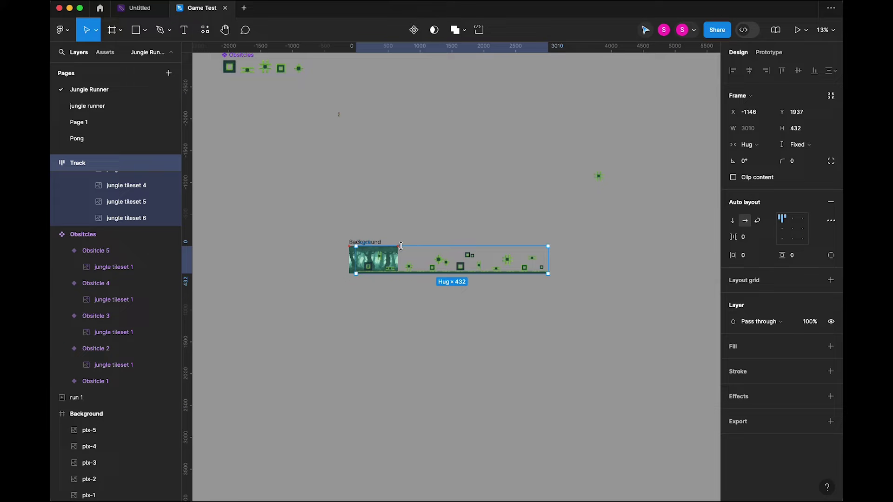
# Align the Track with the Background frame's left edge at 0,0
pyautogui.press('Delete')
pyautogui.click(366, 242)
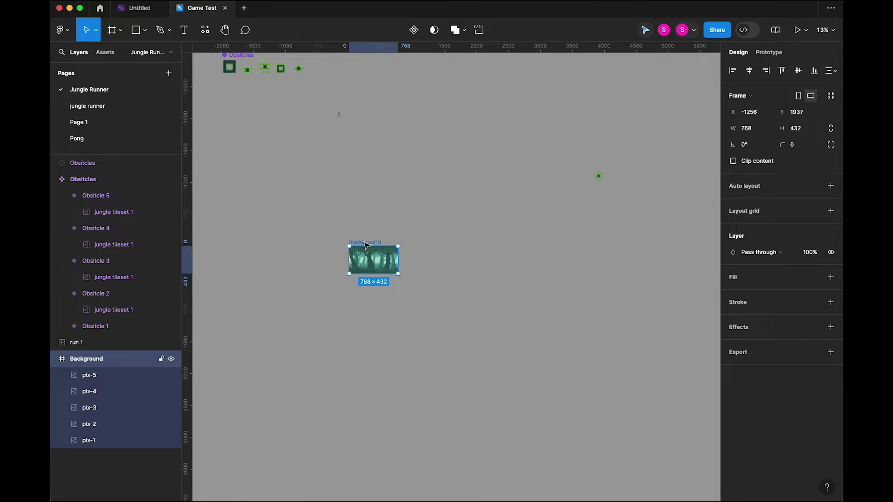
pyautogui.press('super+z')
pyautogui.click(406, 234)
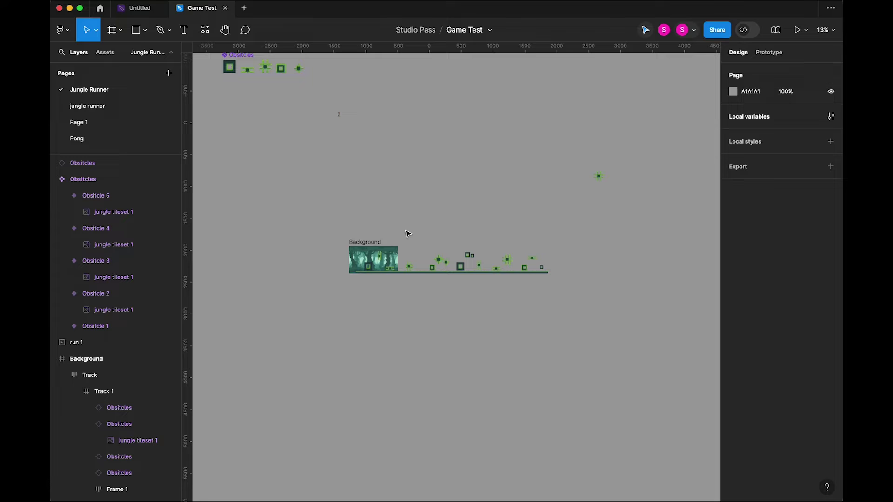
pyautogui.scroll(5, 406, 234)
pyautogui.click(401, 257)
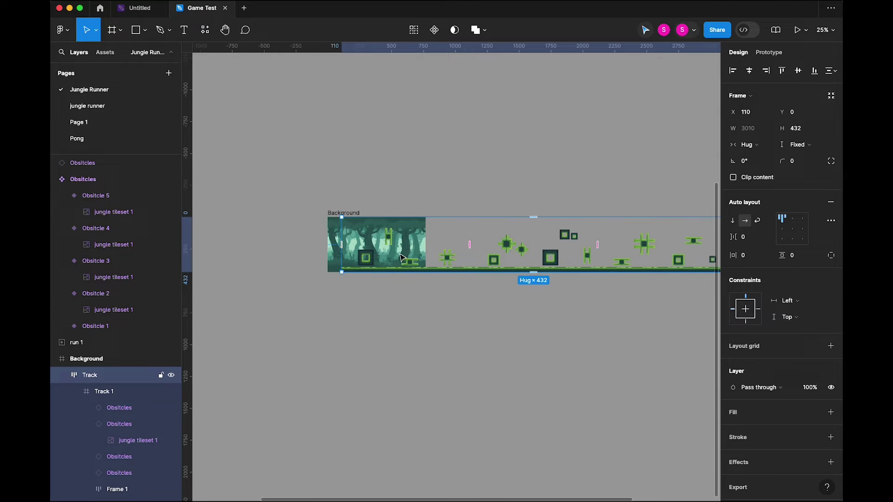
pyautogui.moveTo(401, 258); pyautogui.dragTo(386, 257)
# Turn on Clip content for the 768×432 Background frame
pyautogui.click(350, 213)
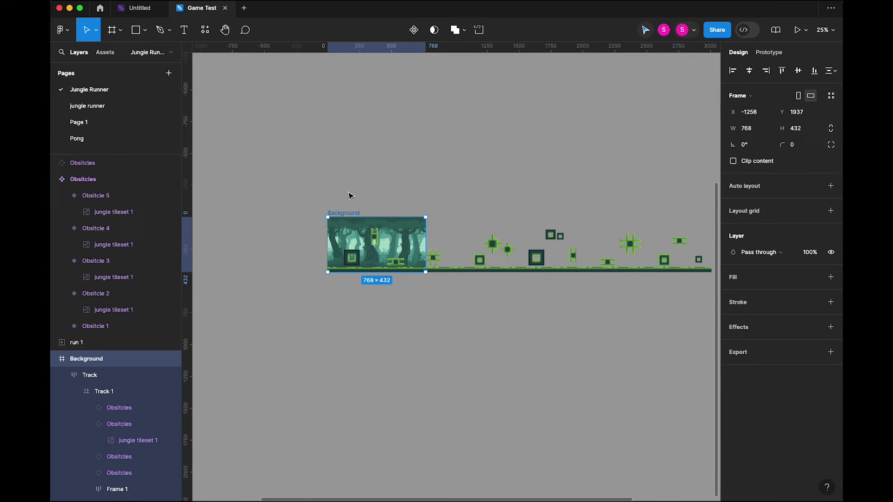
pyautogui.click(732, 162)
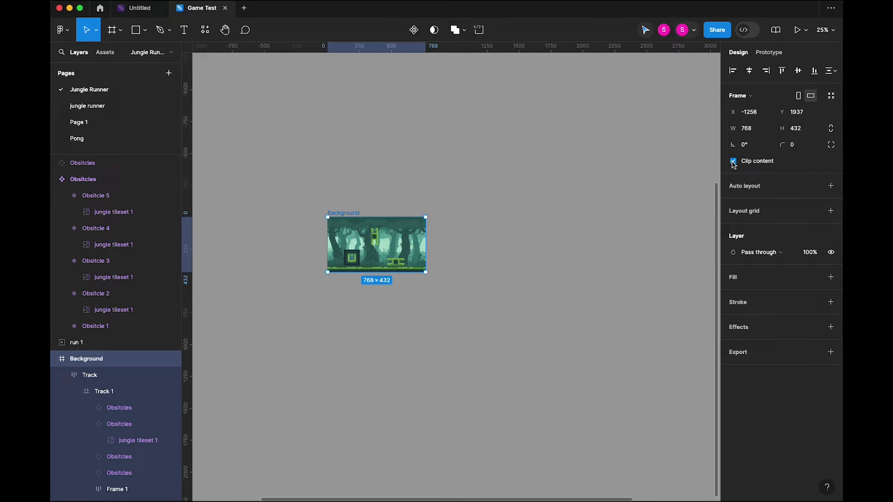
pyautogui.click(515, 301)
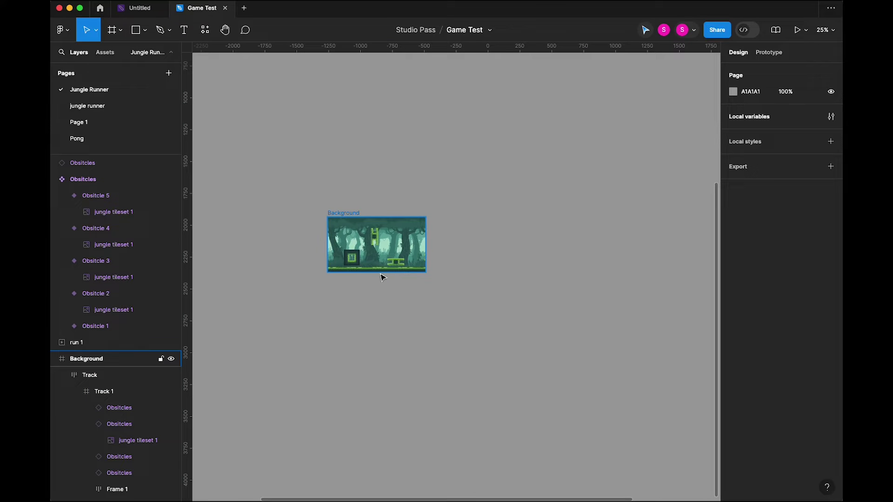
# Duplicate Background to the right and slide the copy's Track to X −1228
pyautogui.click(363, 216)
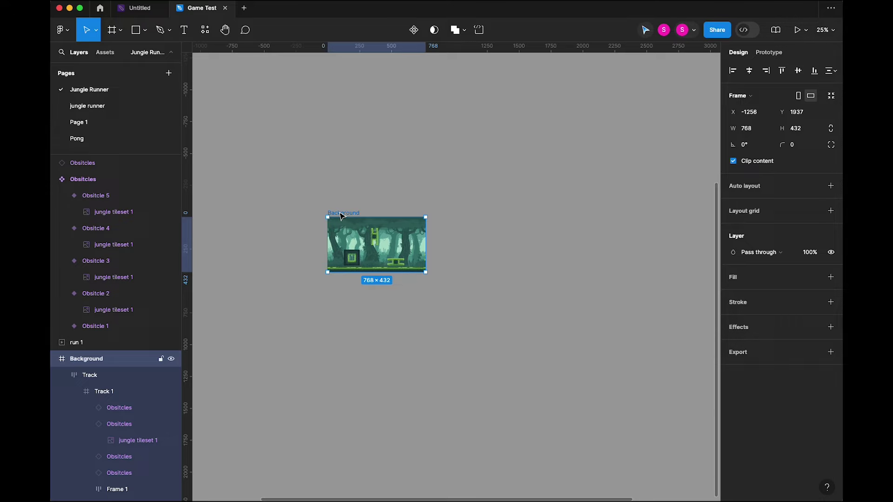
pyautogui.moveTo(344, 215); pyautogui.dragTo(468, 215)
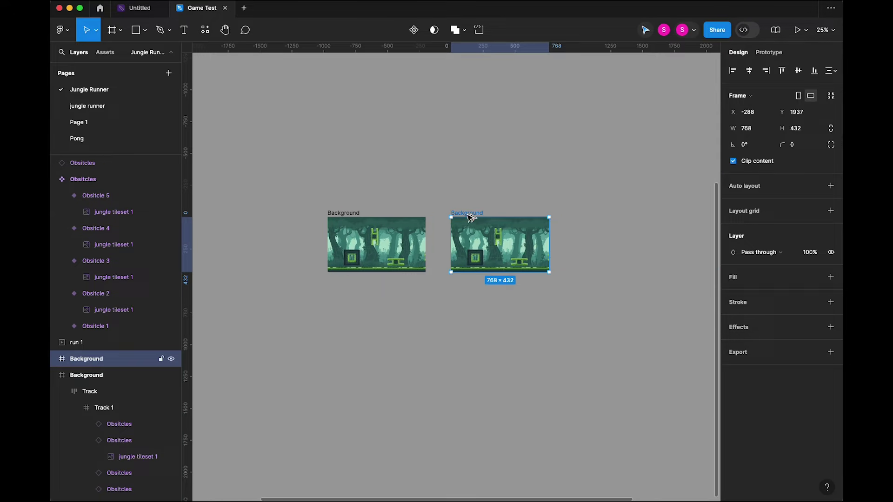
pyautogui.click(520, 244)
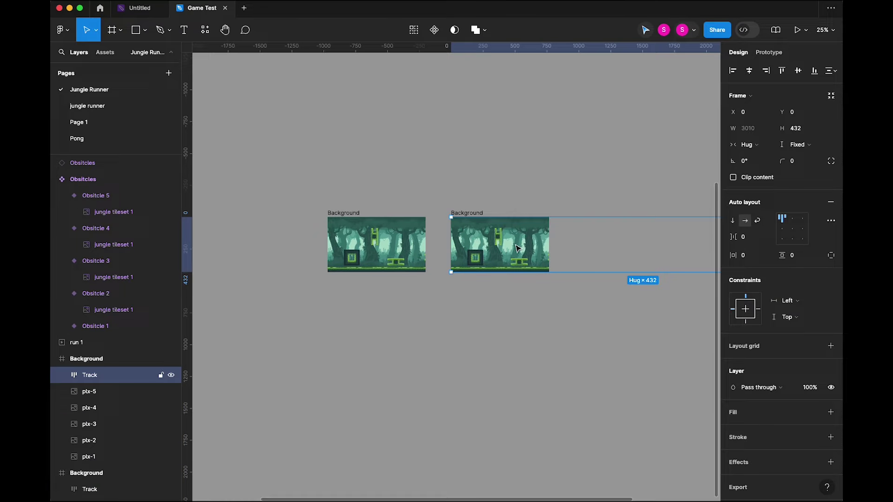
pyautogui.moveTo(518, 248); pyautogui.dragTo(464, 253)
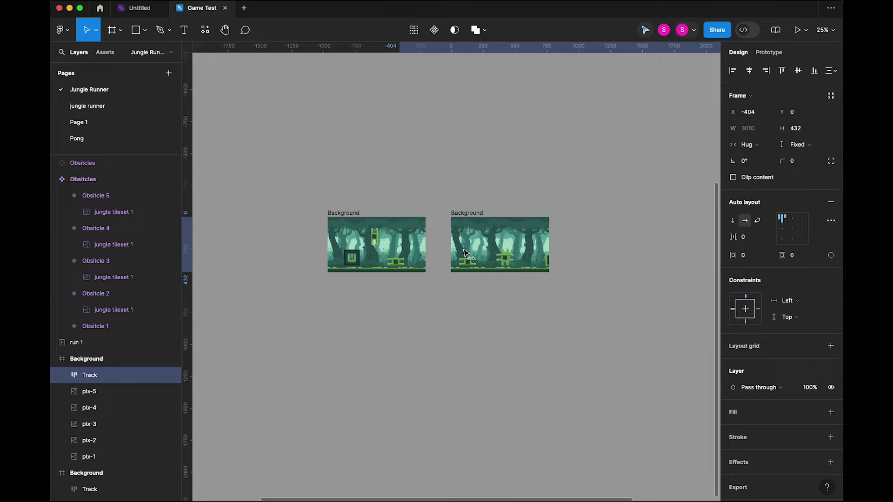
pyautogui.moveTo(463, 253); pyautogui.dragTo(409, 249)
pyautogui.click(508, 337)
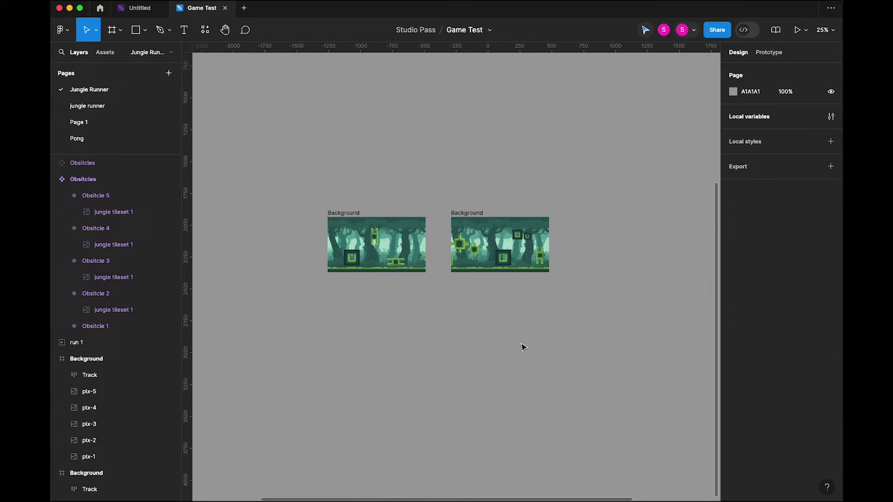
# Duplicate the second frame into a third and slide its Track to X −2242
pyautogui.click(467, 212)
pyautogui.hscroll(3, 419, 204)
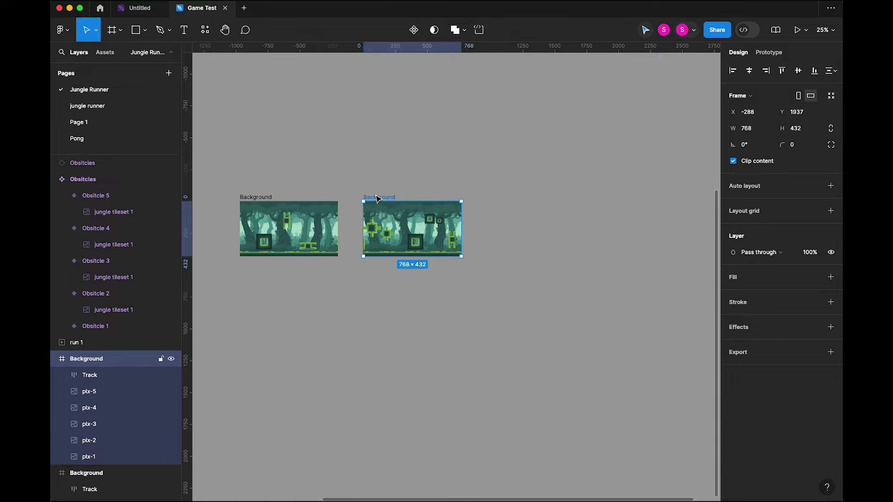
pyautogui.moveTo(405, 201); pyautogui.dragTo(502, 200)
pyautogui.click(544, 238)
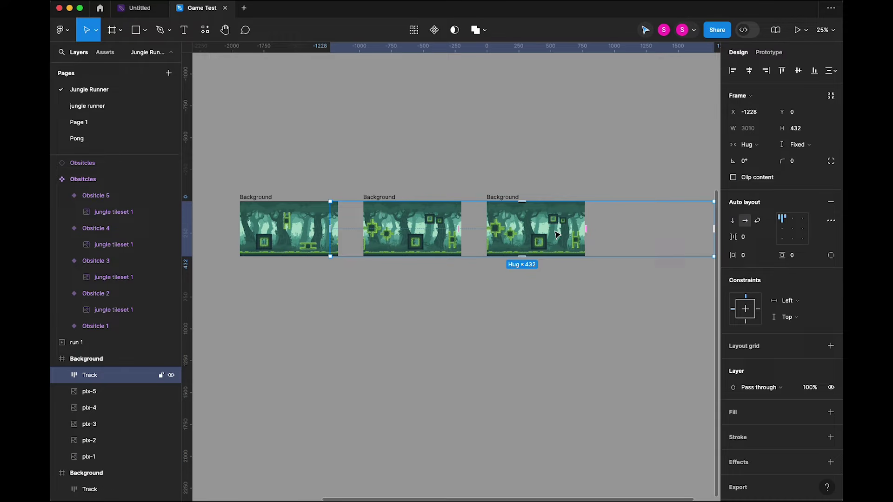
pyautogui.moveTo(549, 234); pyautogui.dragTo(412, 234)
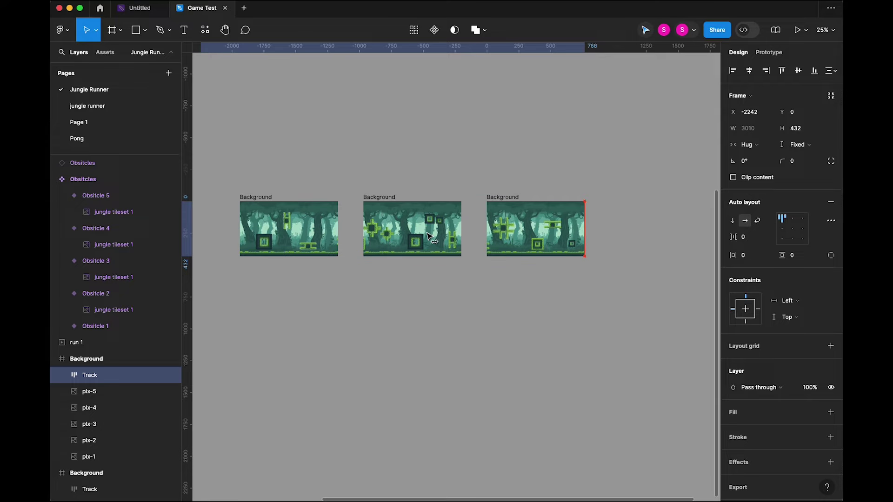
pyautogui.click(441, 323)
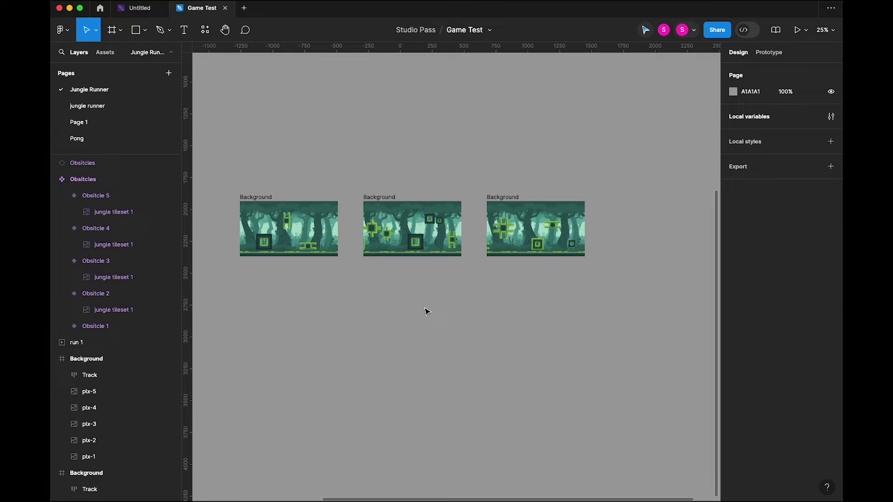
# Drop the middle Background frame below the row, unclip it, and rotate two obstacles
pyautogui.click(384, 198)
pyautogui.moveTo(384, 200); pyautogui.dragTo(384, 274)
pyautogui.click(733, 161)
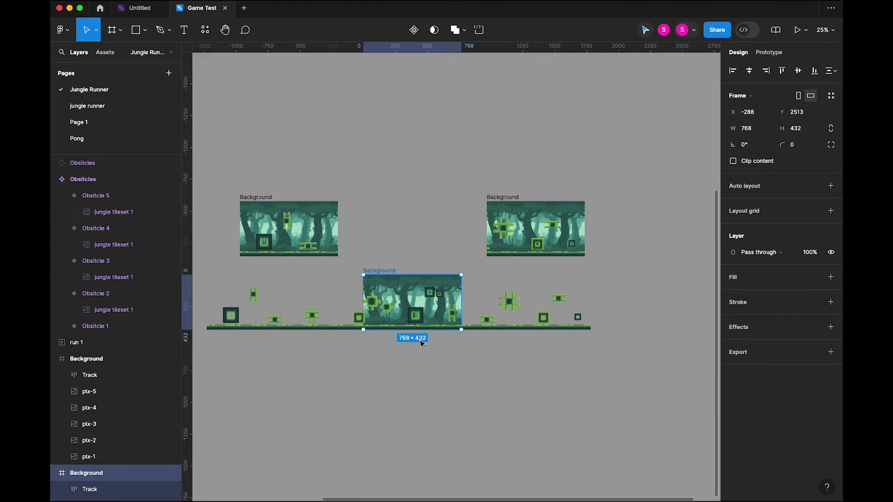
pyautogui.doubleClick(382, 306)
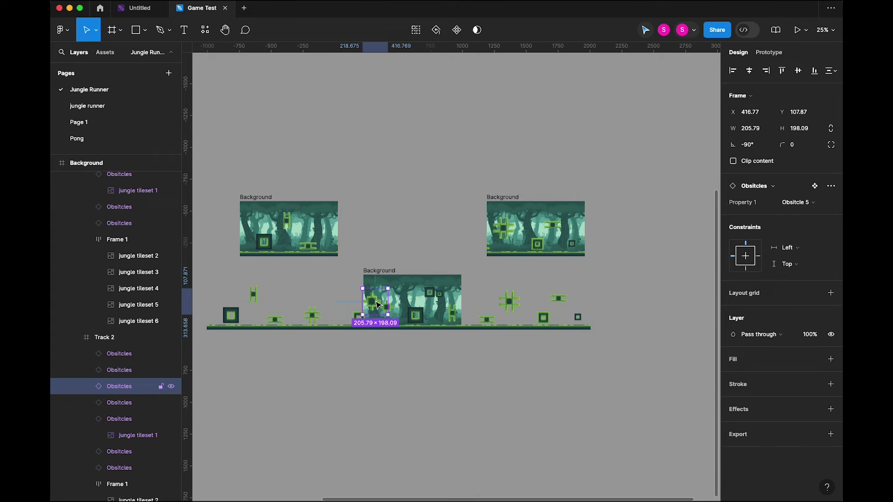
pyautogui.moveTo(394, 285); pyautogui.dragTo(373, 289)
pyautogui.click(400, 301)
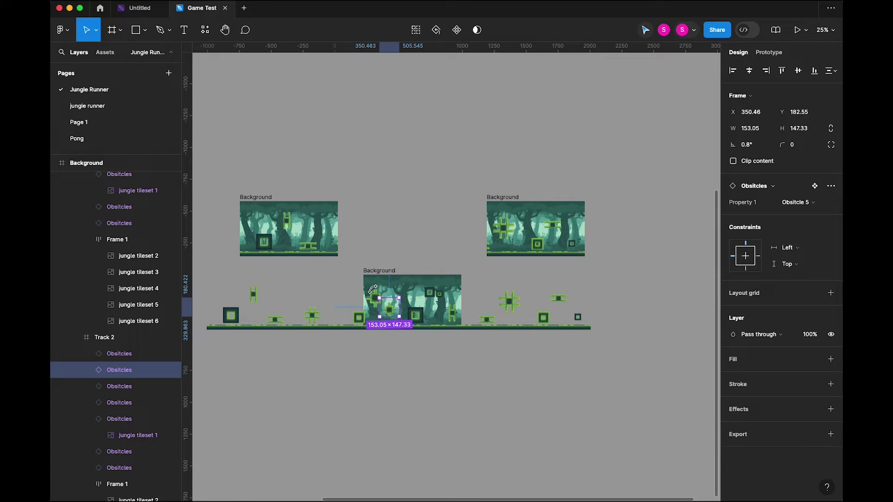
pyautogui.click(428, 292)
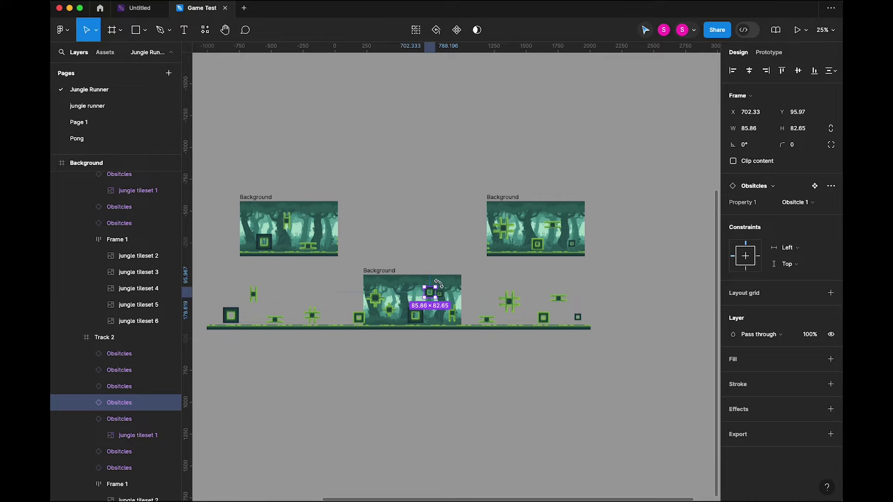
pyautogui.moveTo(439, 283)
pyautogui.mouseDown()
pyautogui.moveTo(424, 278)
pyautogui.moveTo(440, 295)
pyautogui.moveTo(442, 280)
pyautogui.moveTo(431, 282)
pyautogui.mouseUp()
pyautogui.click(443, 292)
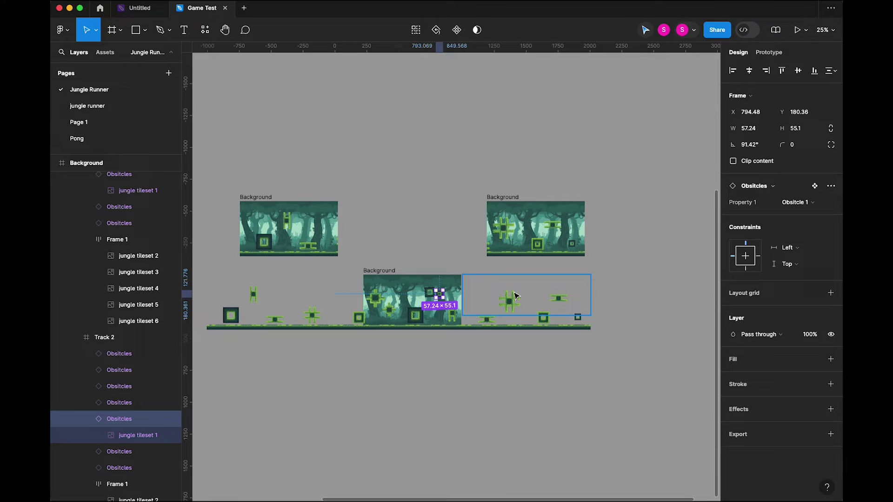
# Re-enable Clip content on the middle frame and return it in line between the others
pyautogui.click(405, 263)
pyautogui.click(386, 271)
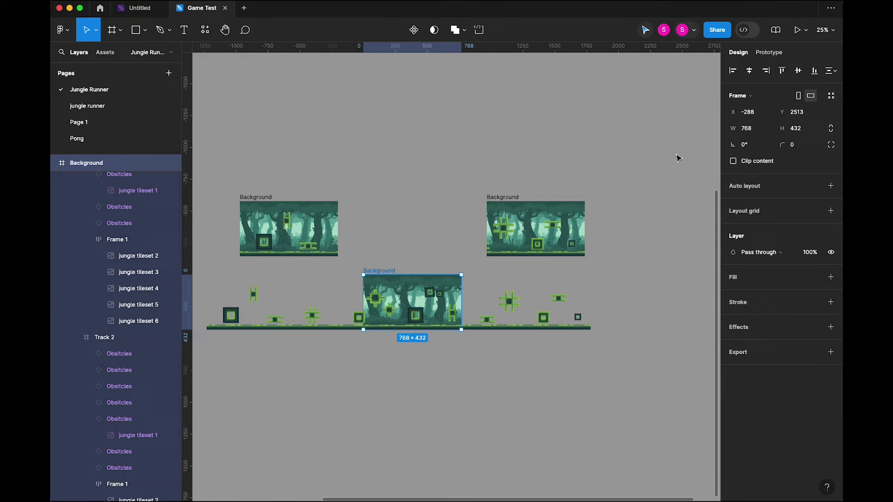
pyautogui.click(734, 161)
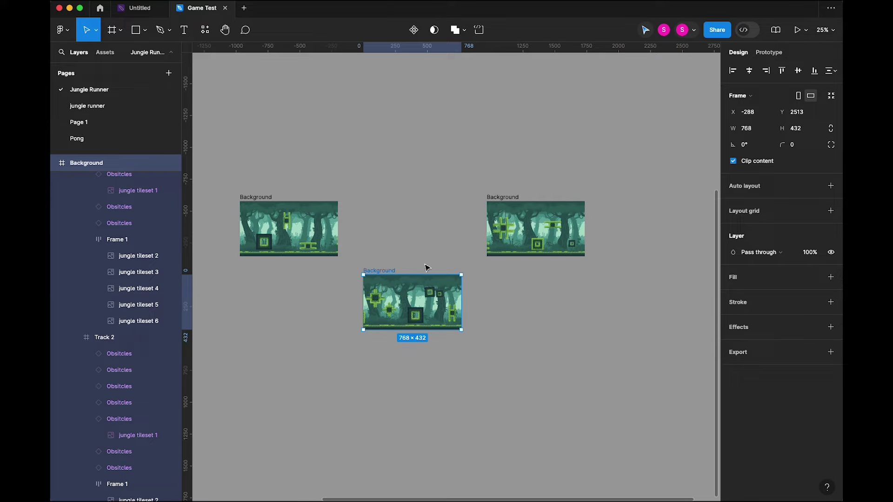
pyautogui.moveTo(384, 274); pyautogui.dragTo(378, 201)
pyautogui.click(434, 224)
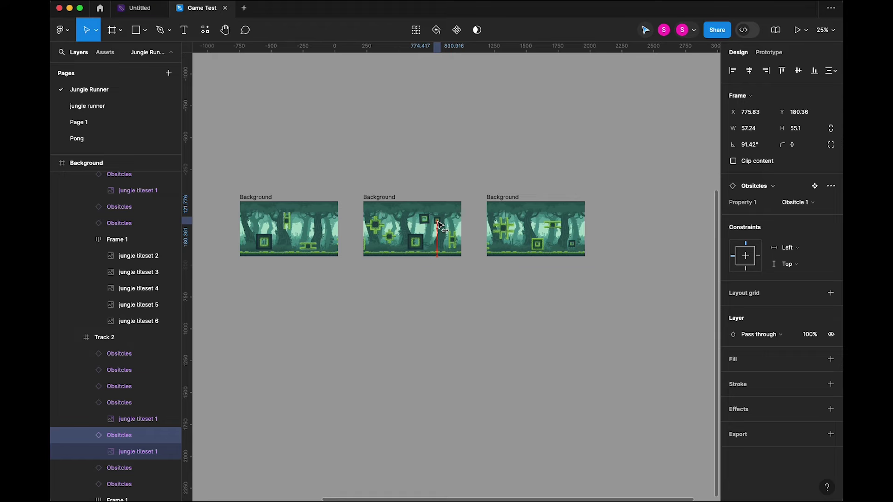
pyautogui.press('Escape')
# Move the third Background frame below the row and turn off its Clip content
pyautogui.click(506, 216)
pyautogui.hscroll(3, 425, 353)
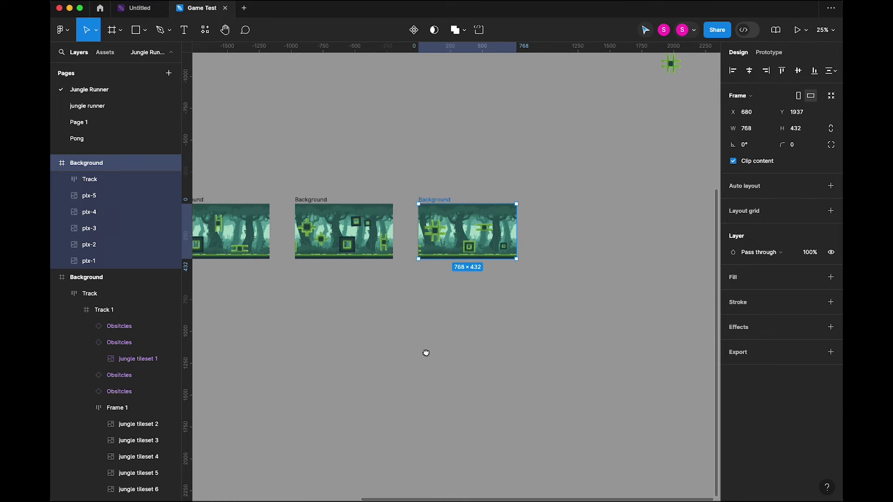
pyautogui.scroll(3, 419, 368)
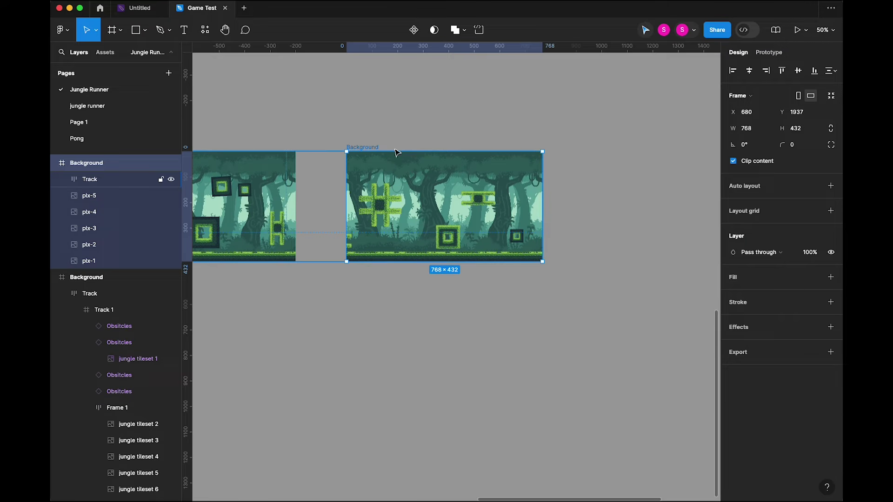
pyautogui.moveTo(361, 149); pyautogui.dragTo(368, 295)
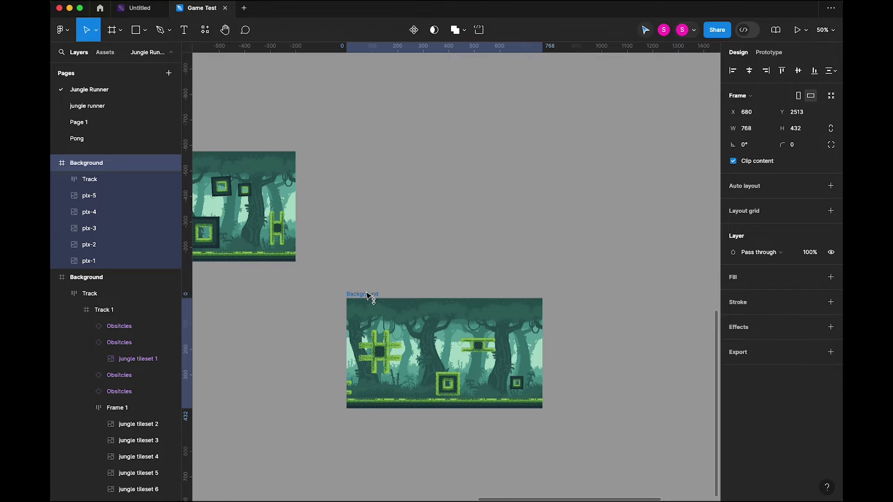
pyautogui.click(733, 161)
pyautogui.click(624, 203)
# Raise the platform, tilt the cross obstacle diagonally, and shift the square obstacle left
pyautogui.scroll(-5, 503, 129)
pyautogui.hscroll(-2, 502, 129)
pyautogui.click(394, 252)
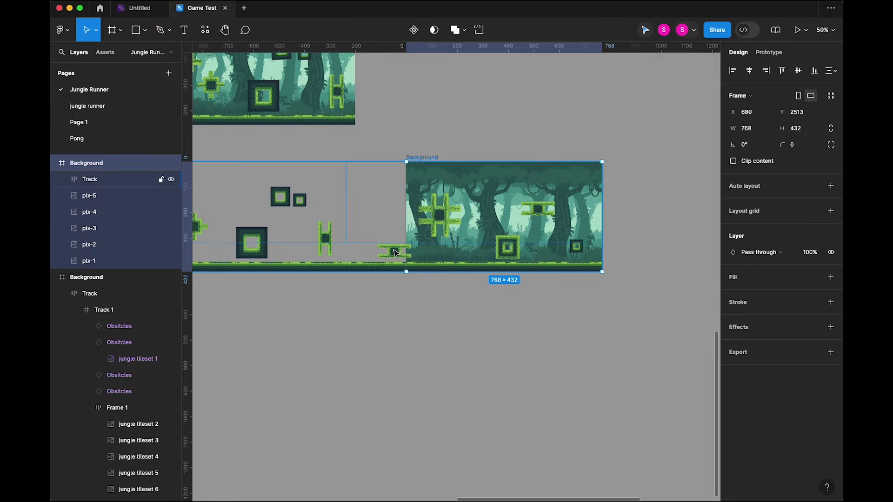
pyautogui.doubleClick(394, 253)
pyautogui.moveTo(393, 252); pyautogui.dragTo(394, 243)
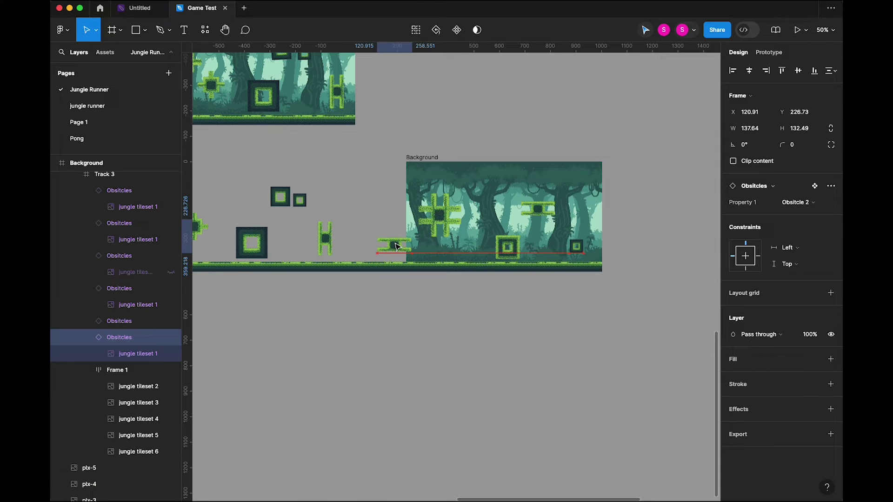
pyautogui.click(440, 214)
pyautogui.moveTo(439, 214); pyautogui.dragTo(447, 173)
pyautogui.click(537, 206)
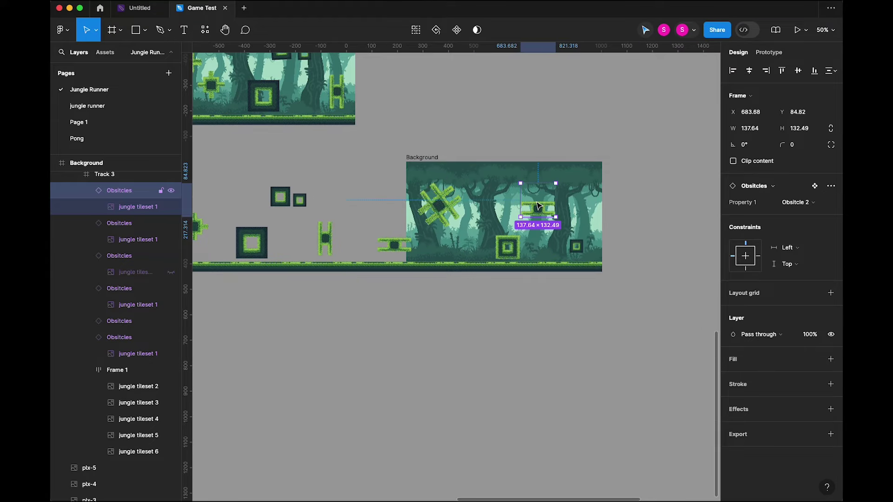
pyautogui.moveTo(538, 206); pyautogui.dragTo(537, 198)
pyautogui.click(514, 244)
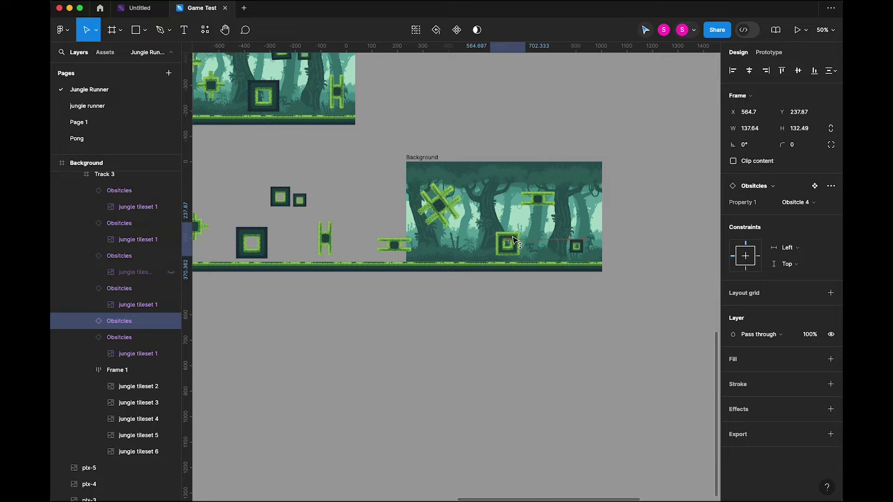
pyautogui.moveTo(574, 247); pyautogui.dragTo(568, 253)
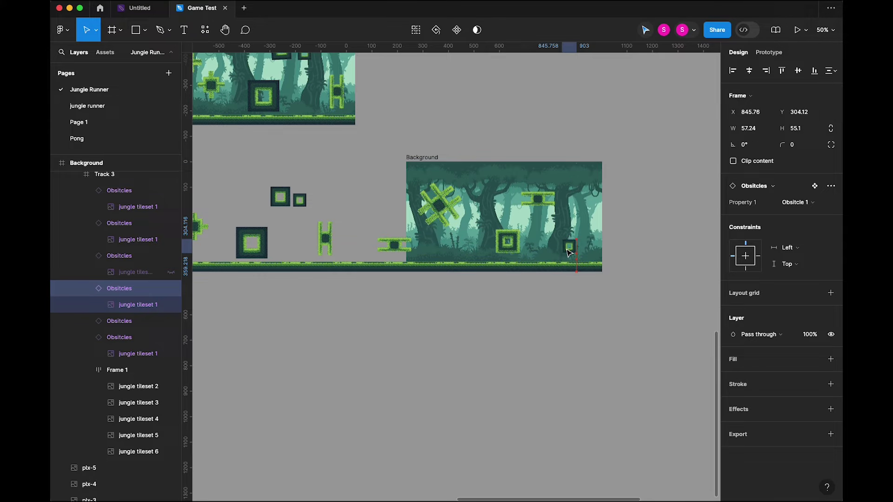
pyautogui.click(377, 325)
# Turn Clip content back on for the third Background frame
pyautogui.hscroll(-3, 417, 262)
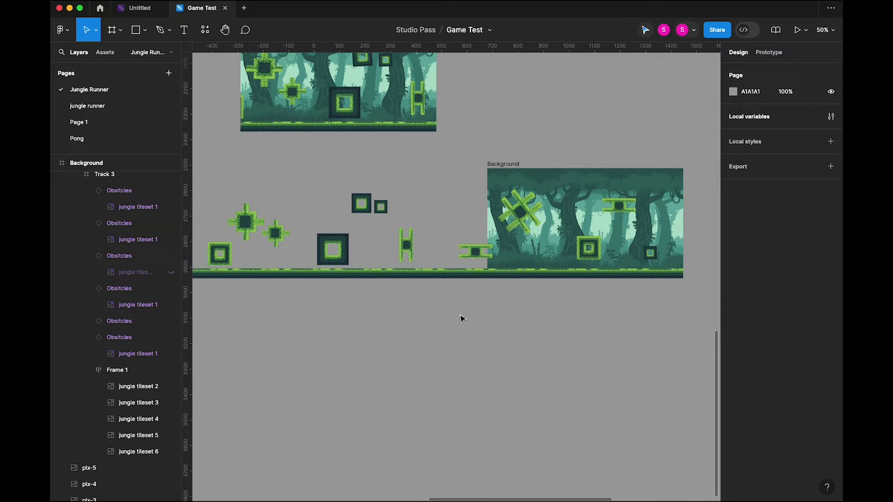
pyautogui.click(503, 163)
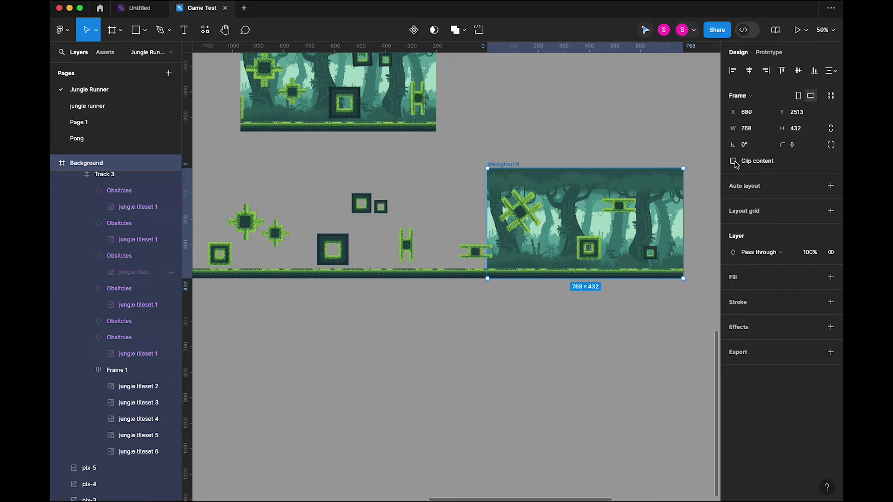
pyautogui.click(565, 338)
pyautogui.keyDown('ctrl'); pyautogui.scroll(-3, 476, 299); pyautogui.keyUp('ctrl')
pyautogui.scroll(2, 517, 273)
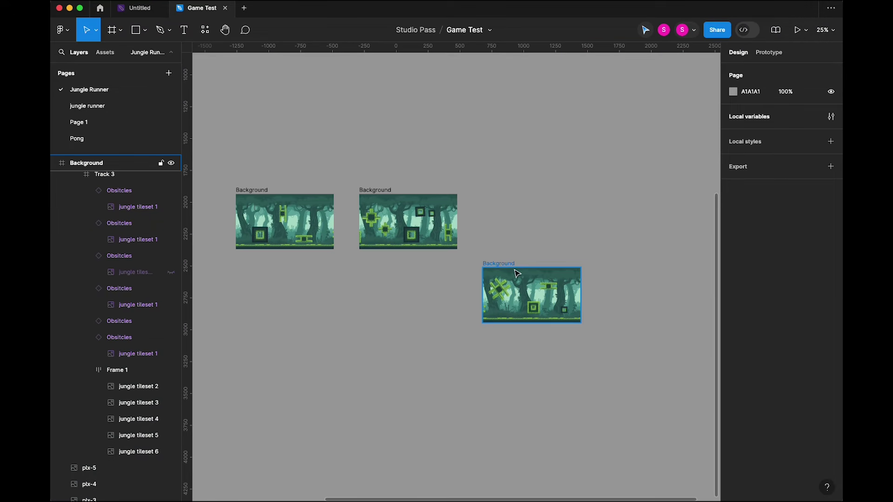
# Realign the third frame and combine all three Background frames into a component set
pyautogui.moveTo(506, 268); pyautogui.dragTo(506, 196)
pyautogui.click(466, 289)
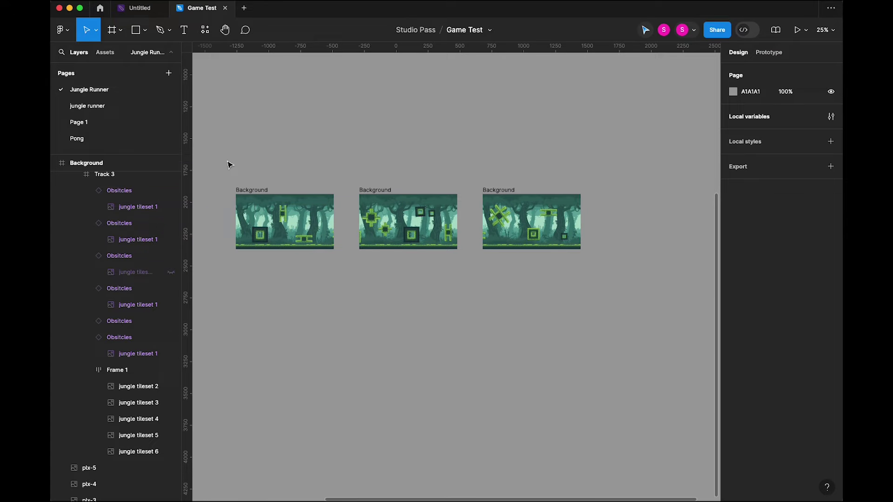
pyautogui.moveTo(220, 148); pyautogui.dragTo(598, 361)
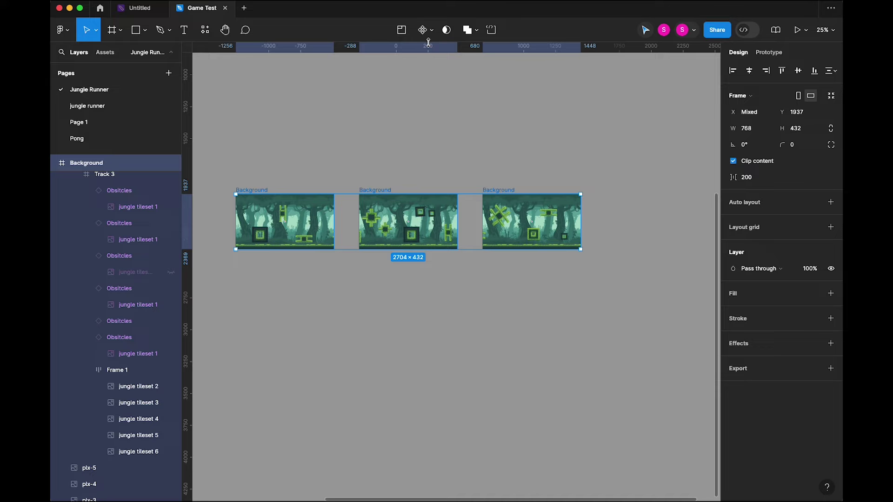
pyautogui.click(432, 30)
pyautogui.click(437, 78)
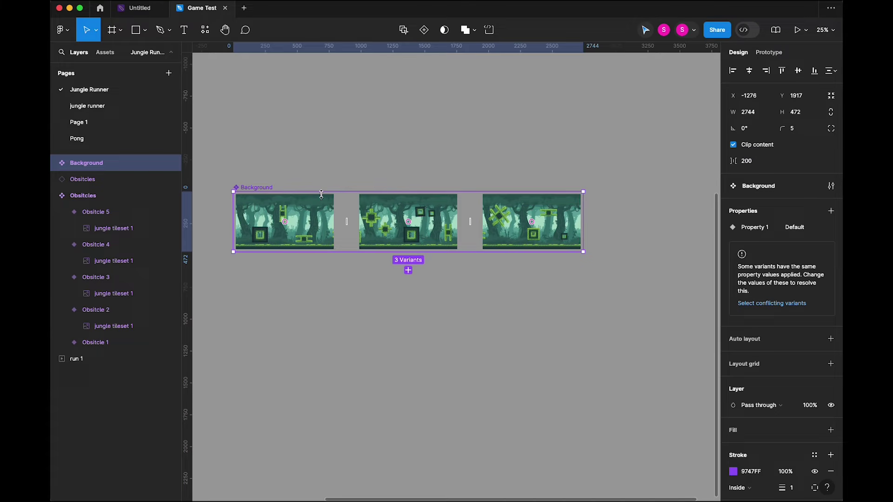
pyautogui.click(308, 216)
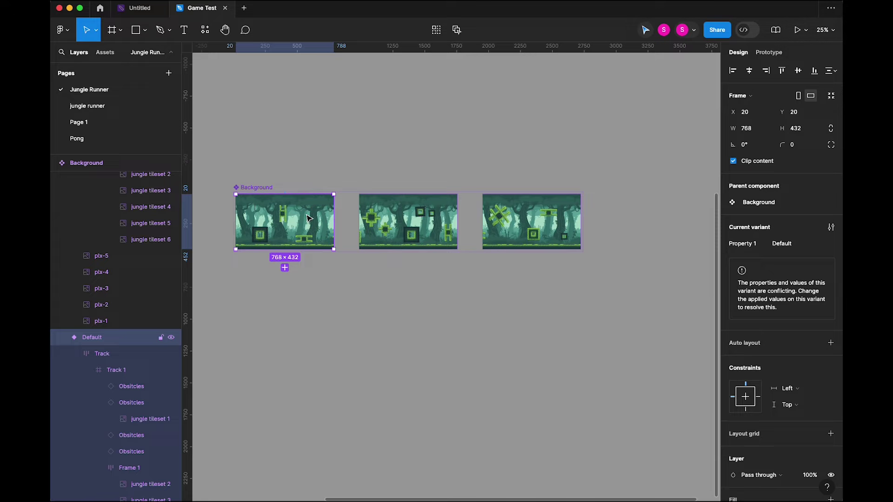
# Link variant 1 to variant 2: After delay 1 ms, Smart animate over 10000 ms
pyautogui.hotkey('shift', 'e')
pyautogui.moveTo(334, 222); pyautogui.dragTo(365, 227)
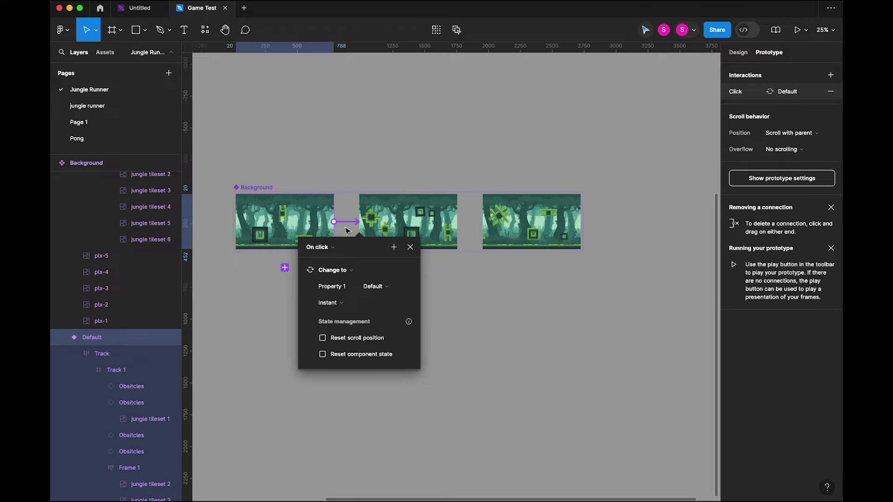
pyautogui.click(316, 247)
pyautogui.click(335, 374)
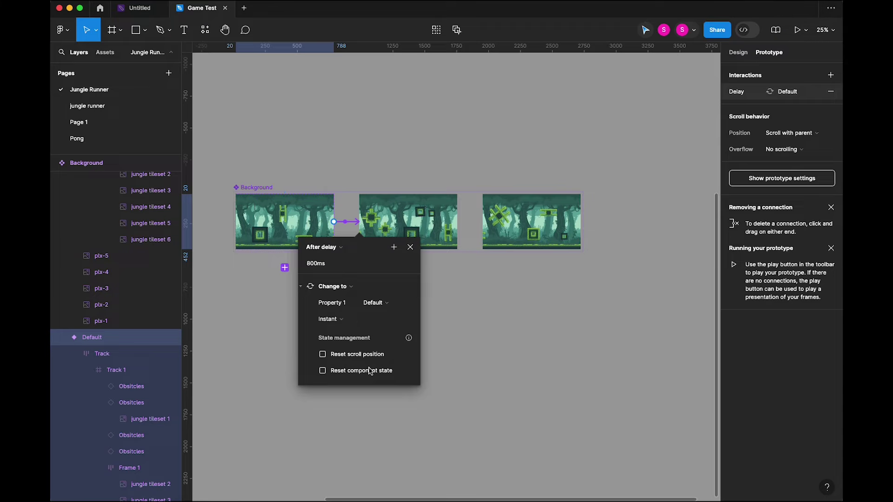
pyautogui.click(333, 263)
pyautogui.write('1')
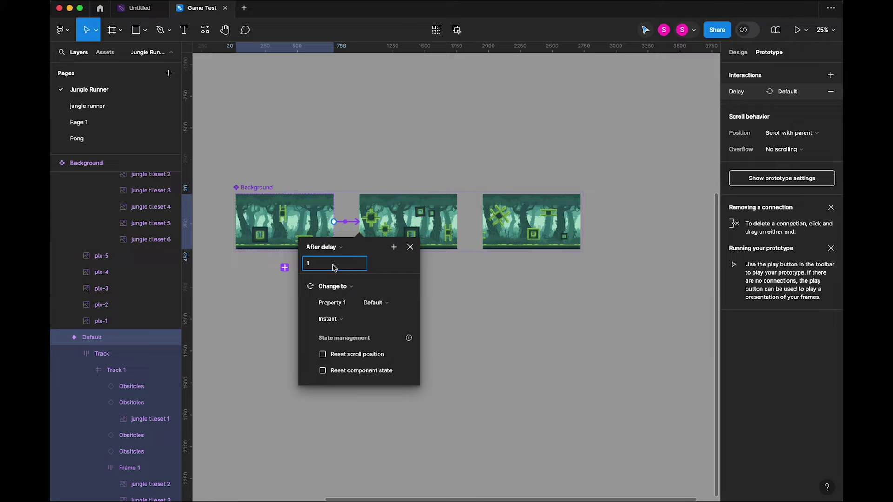
pyautogui.click(338, 317)
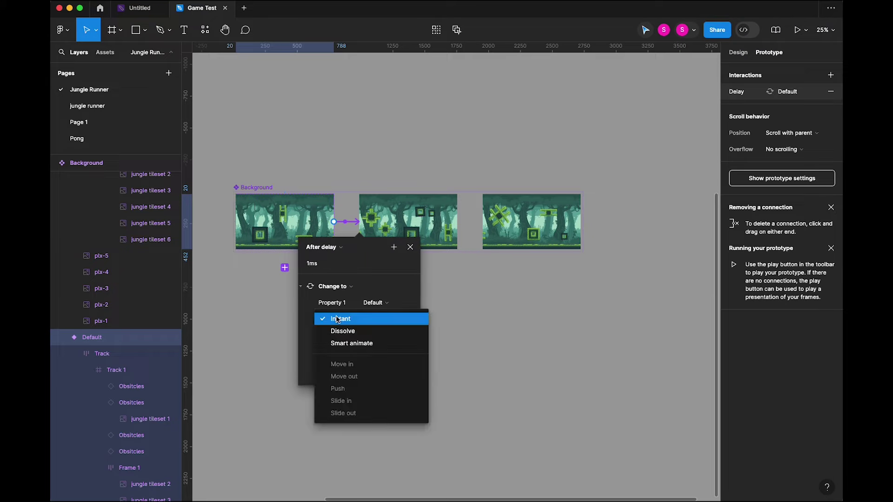
pyautogui.click(348, 345)
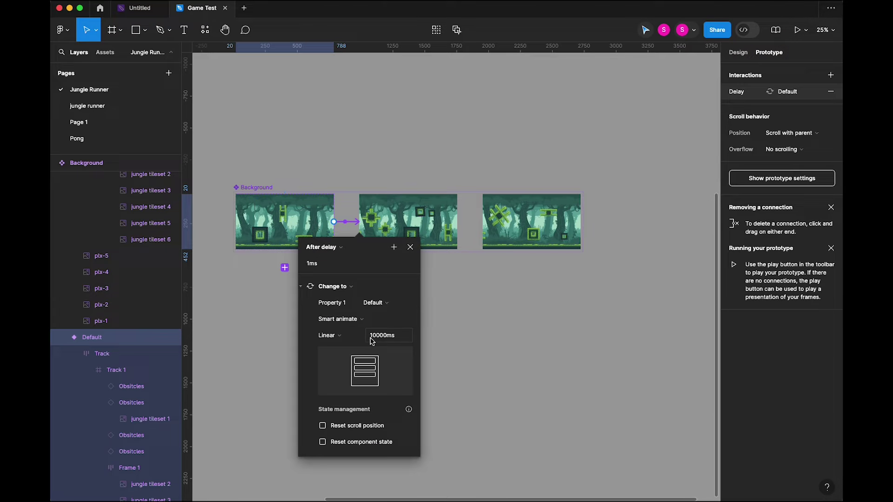
pyautogui.click(401, 339)
pyautogui.write('1')
pyautogui.press('Tab')
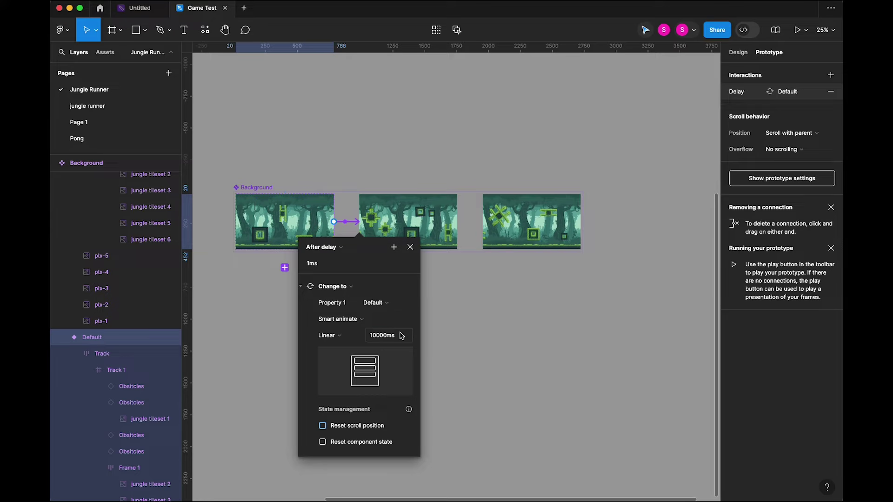
pyautogui.click(497, 298)
# Link the middle variant to the third variant with an After delay trigger
pyautogui.click(449, 225)
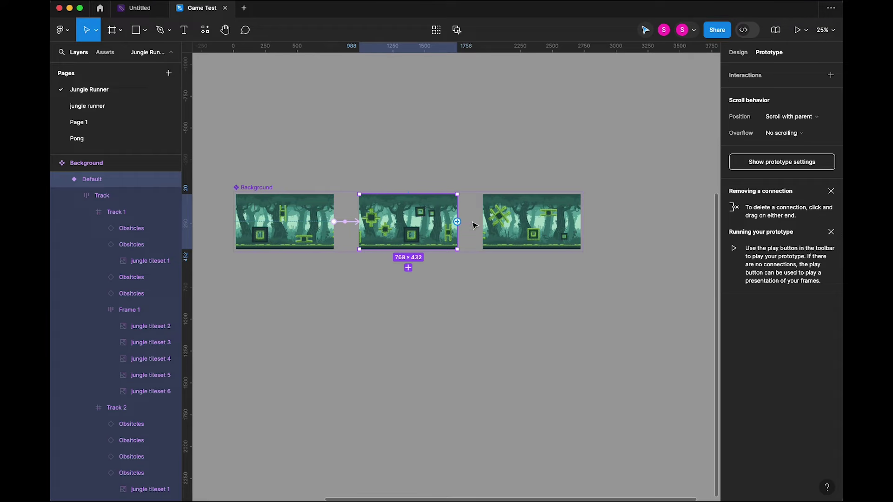
pyautogui.moveTo(457, 222); pyautogui.dragTo(572, 218)
pyautogui.click(444, 247)
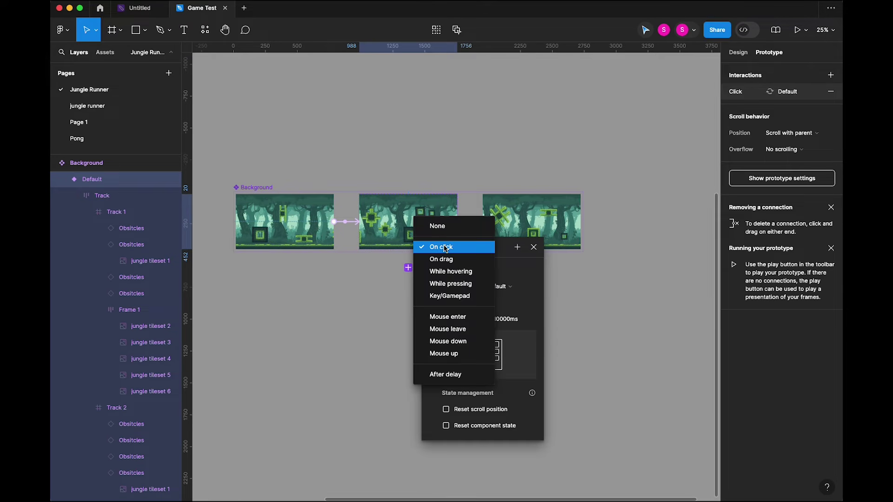
pyautogui.click(446, 375)
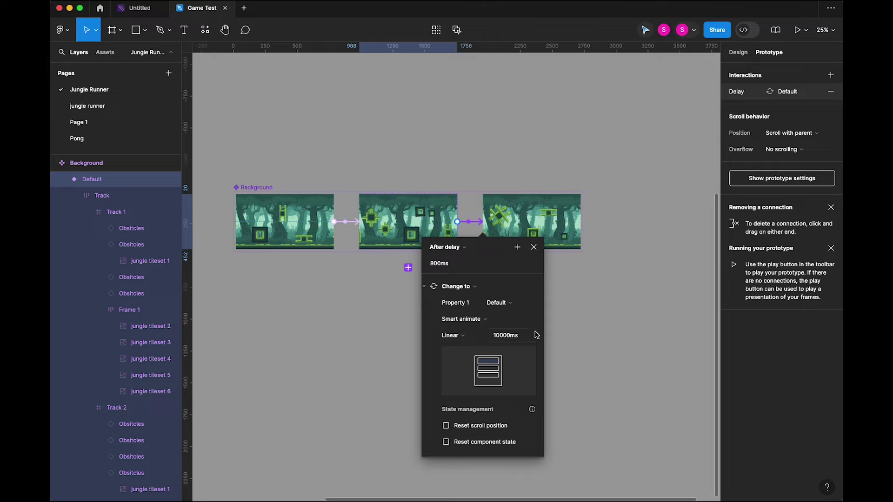
# Link the third variant back to the first after 1 ms with an Instant transition
pyautogui.click(580, 224)
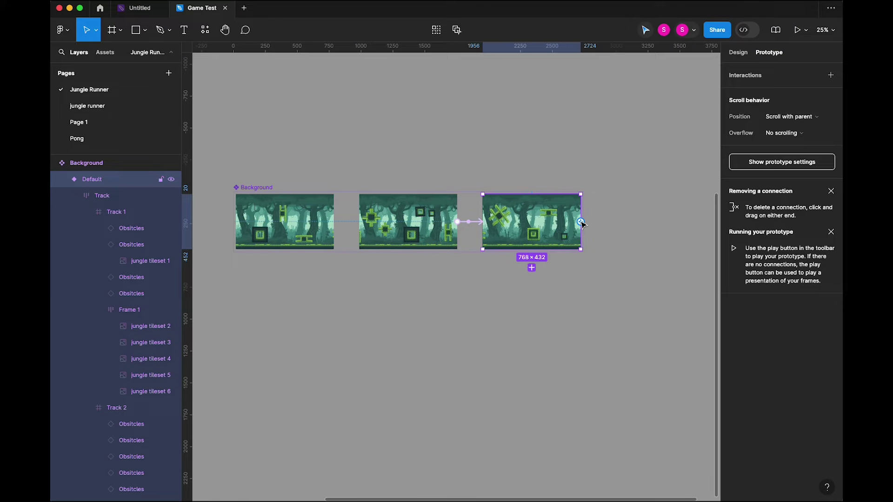
pyautogui.moveTo(580, 222); pyautogui.dragTo(324, 240)
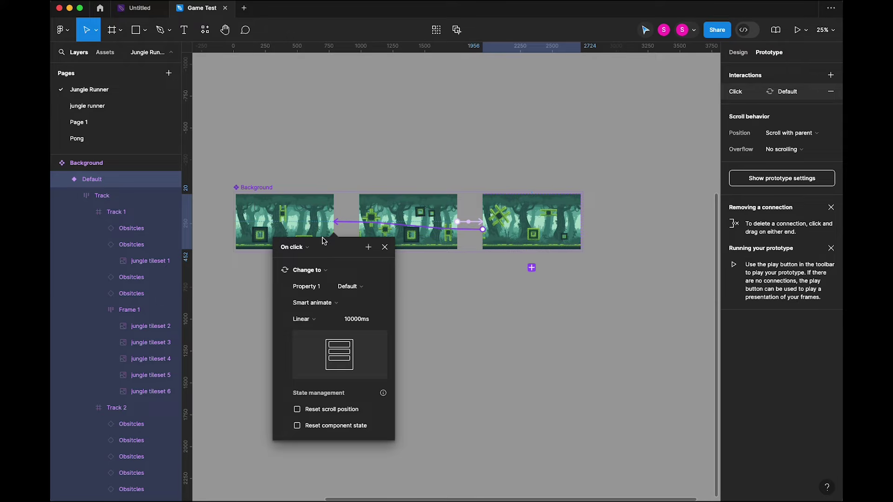
pyautogui.click(298, 245)
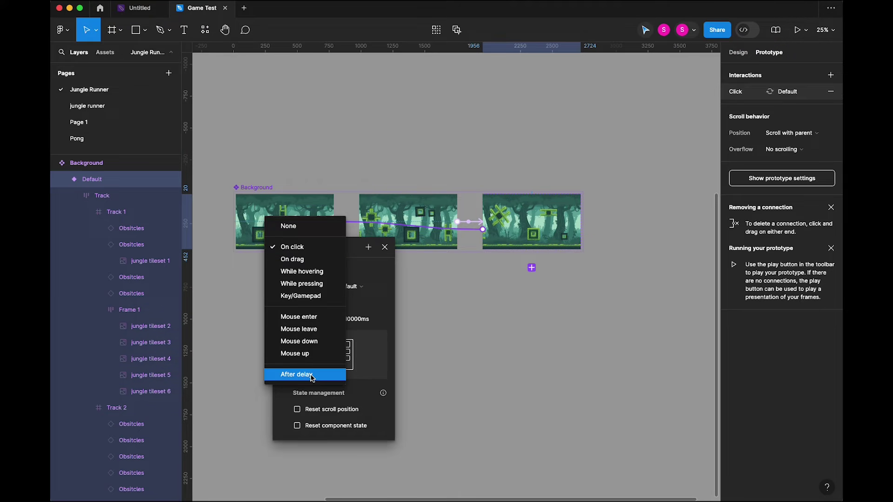
pyautogui.click(307, 374)
pyautogui.click(300, 264)
pyautogui.write('1')
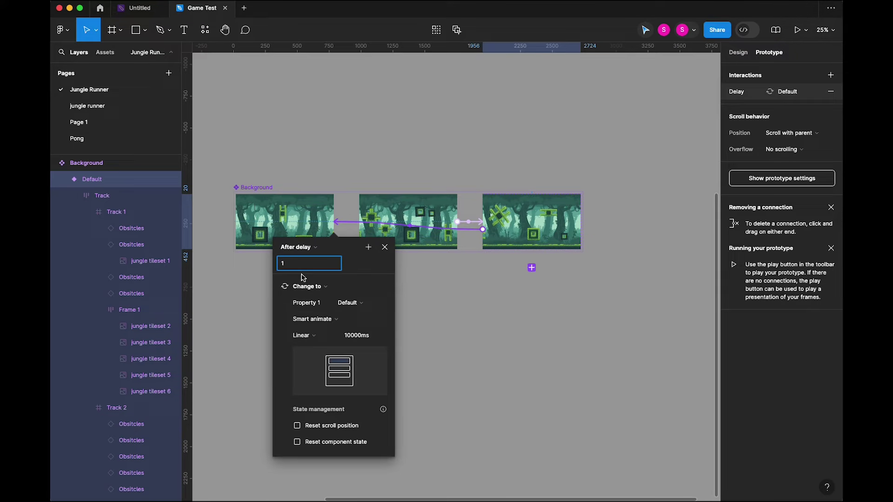
pyautogui.click(312, 320)
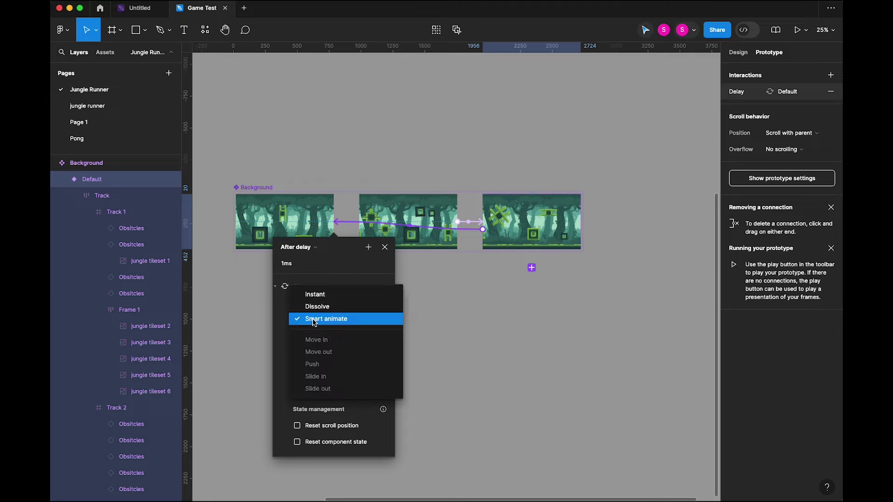
pyautogui.click(322, 295)
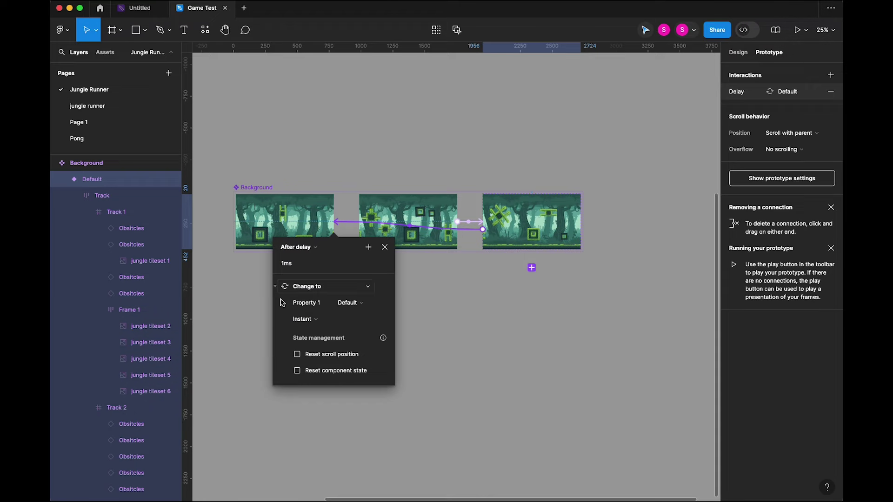
pyautogui.click(472, 357)
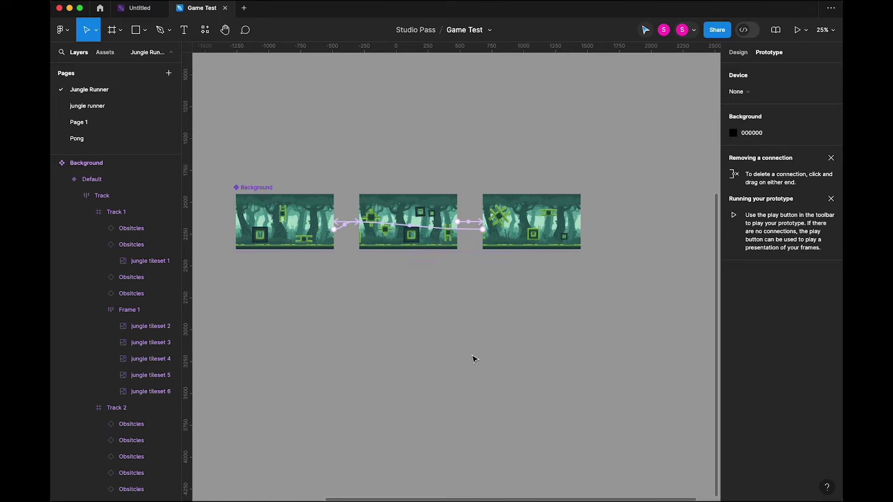
# Copy the first background below the set, frame it with Ctrl+Alt+G, and name it Background
pyautogui.scroll(-3, 469, 357)
pyautogui.moveTo(374, 253); pyautogui.dragTo(417, 342)
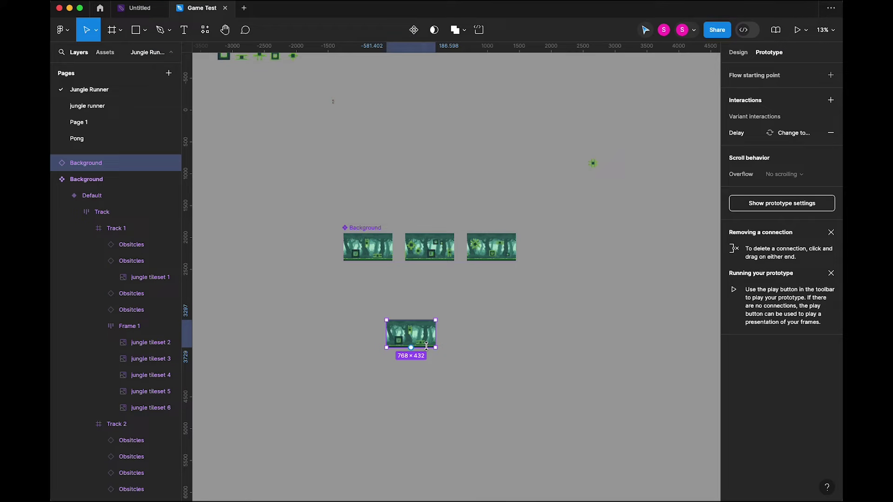
pyautogui.hotkey('ctrl', 'alt', 'g')
pyautogui.click(494, 345)
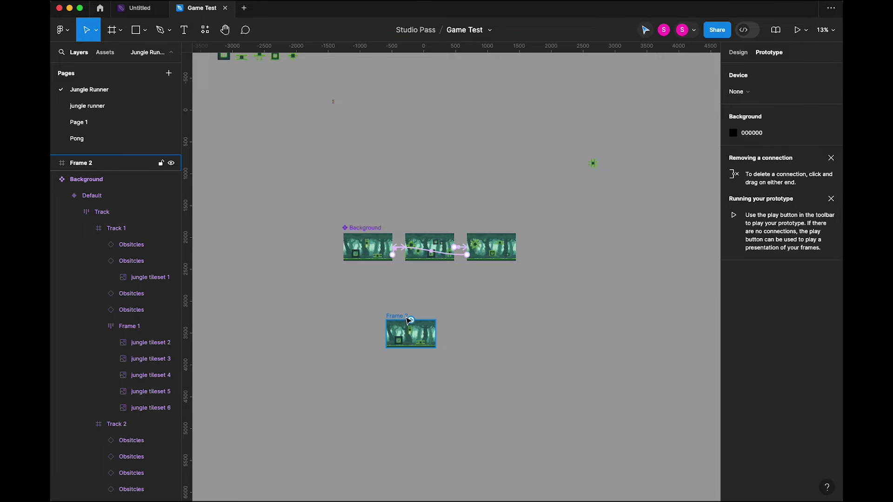
pyautogui.click(401, 316)
pyautogui.write('Back')
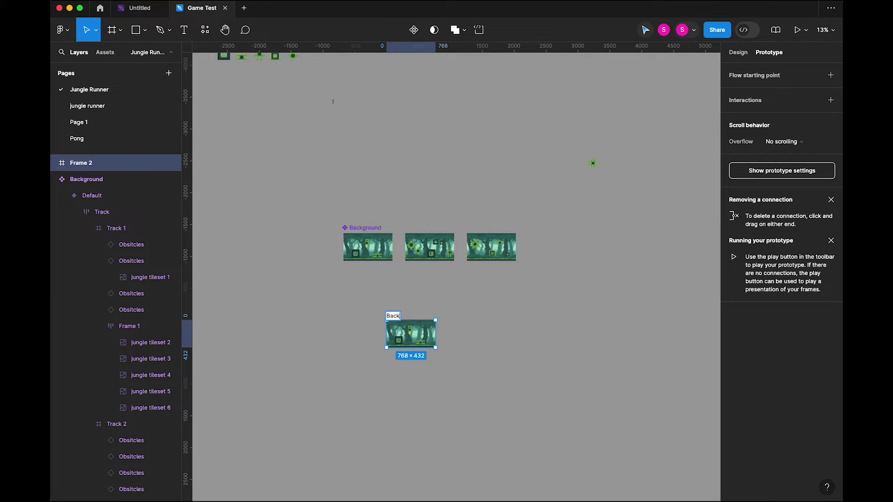
pyautogui.write('ground')
pyautogui.press('Return')
# Play the prototype in a presentation tab to watch the jungle track scroll
pyautogui.click(797, 29)
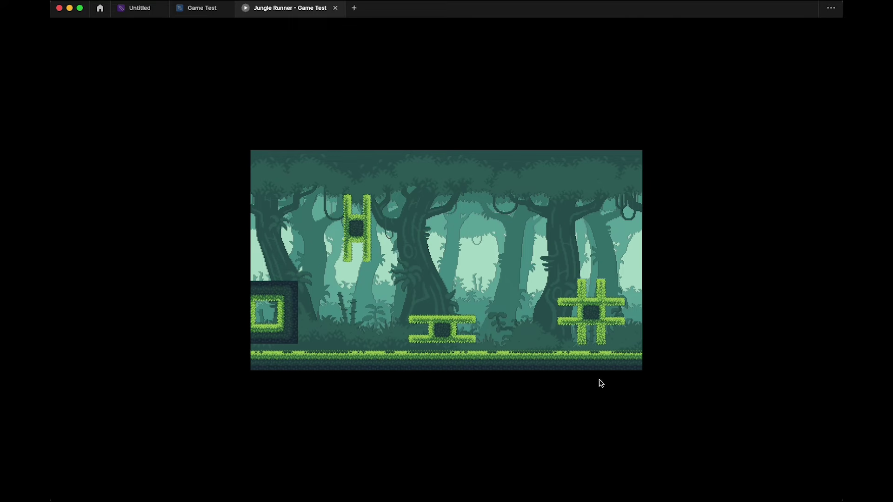
# Close the prototype preview and collapse the variant's nested layers in the Layers panel
pyautogui.moveTo(299, 29)
pyautogui.click(334, 7)
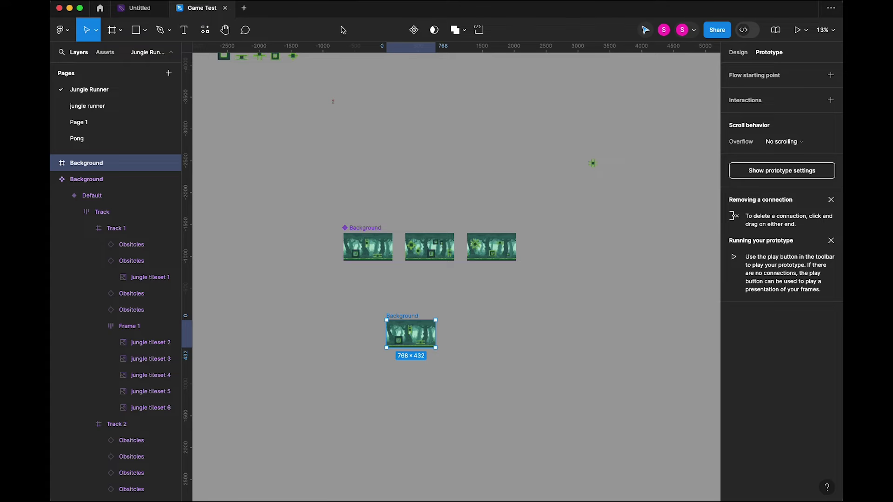
pyautogui.click(623, 248)
pyautogui.click(610, 238)
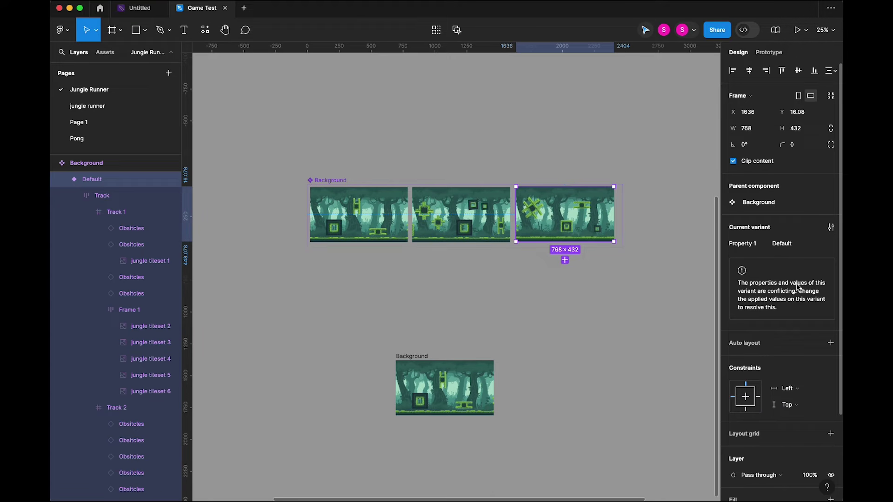
pyautogui.click(62, 179)
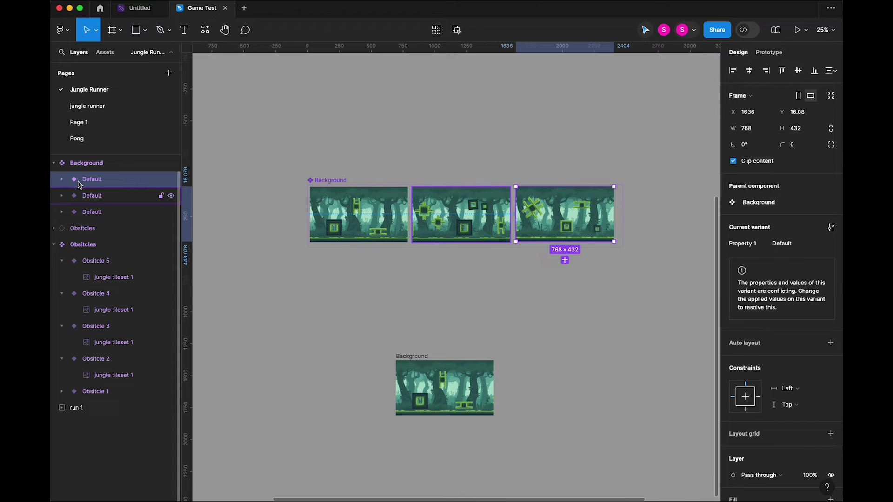
# Rename the three Default variants to Track 1, Track 2 and Track 3
pyautogui.doubleClick(93, 180)
pyautogui.moveTo(142, 184); pyautogui.dragTo(118, 182)
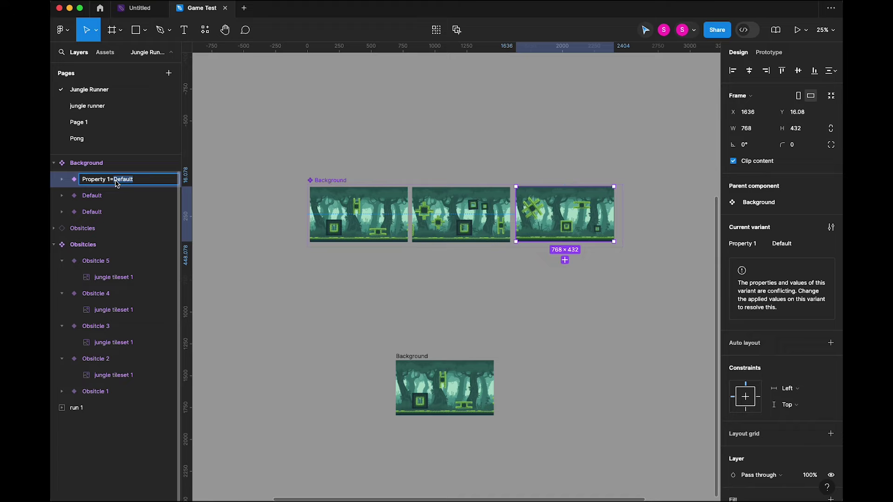
pyautogui.write('T')
pyautogui.write('rack 1')
pyautogui.press('Return')
pyautogui.doubleClick(116, 195)
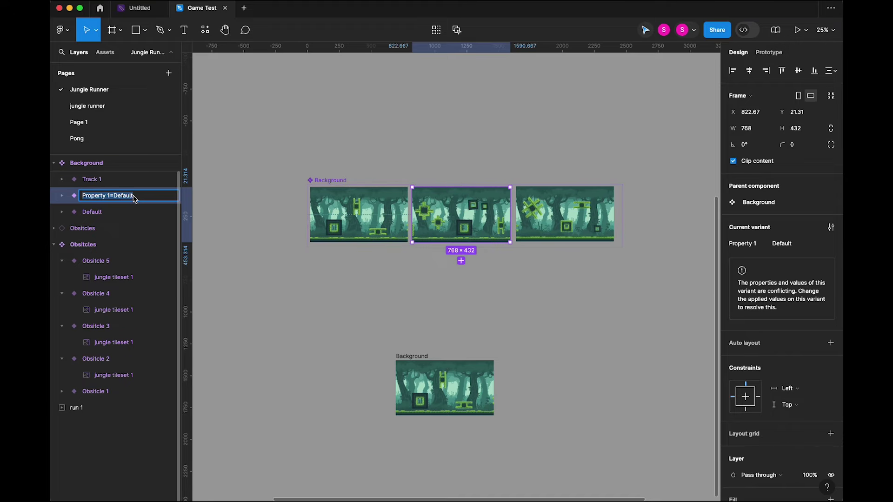
pyautogui.moveTo(135, 197); pyautogui.dragTo(114, 199)
pyautogui.write('Track 2')
pyautogui.press('Return')
pyautogui.doubleClick(116, 212)
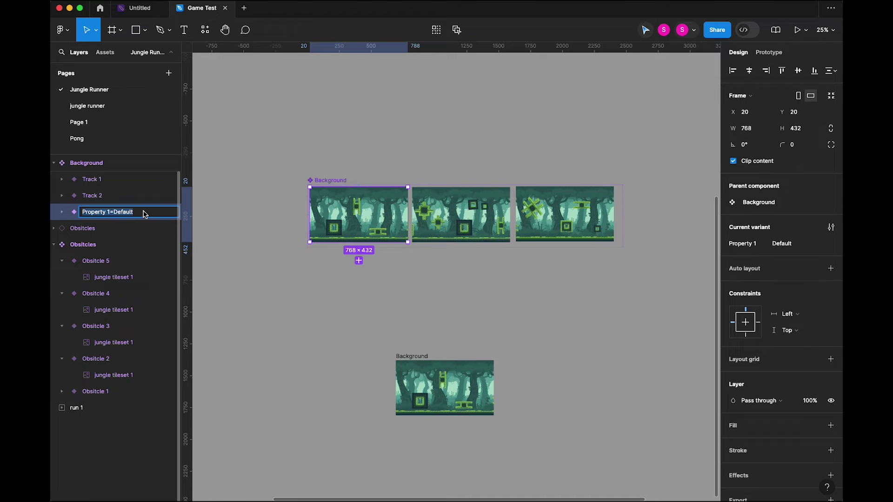
pyautogui.moveTo(135, 213); pyautogui.dragTo(116, 217)
pyautogui.write('T')
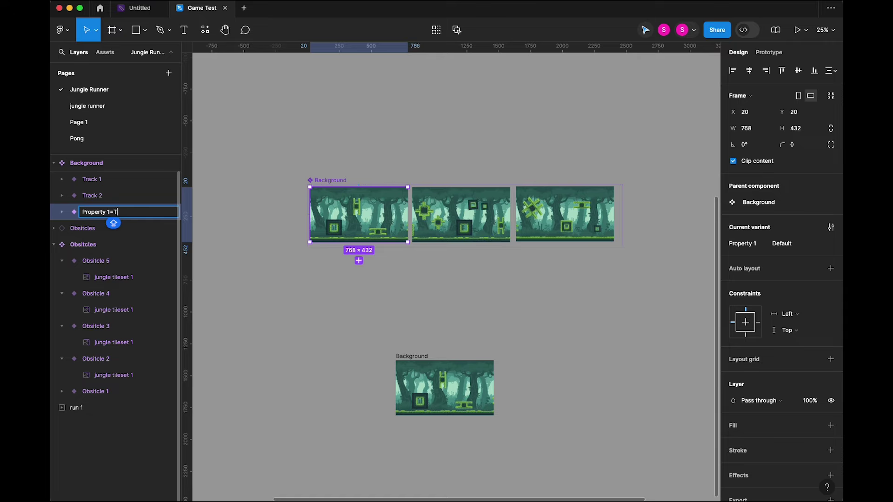
pyautogui.write('rack 3')
pyautogui.press('Return')
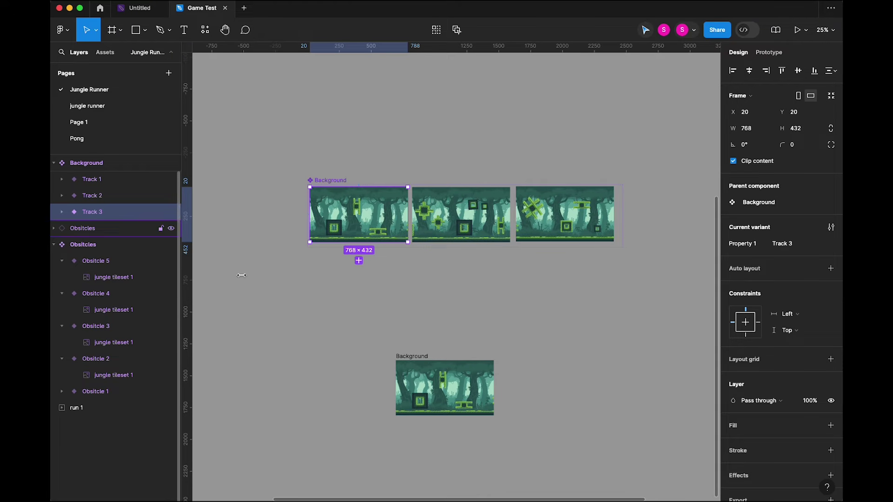
pyautogui.click(353, 255)
# Place the run 1 GIF inside the Background frame, standing on the ground at its left
pyautogui.scroll(10, 353, 256)
pyautogui.hscroll(-4, 354, 256)
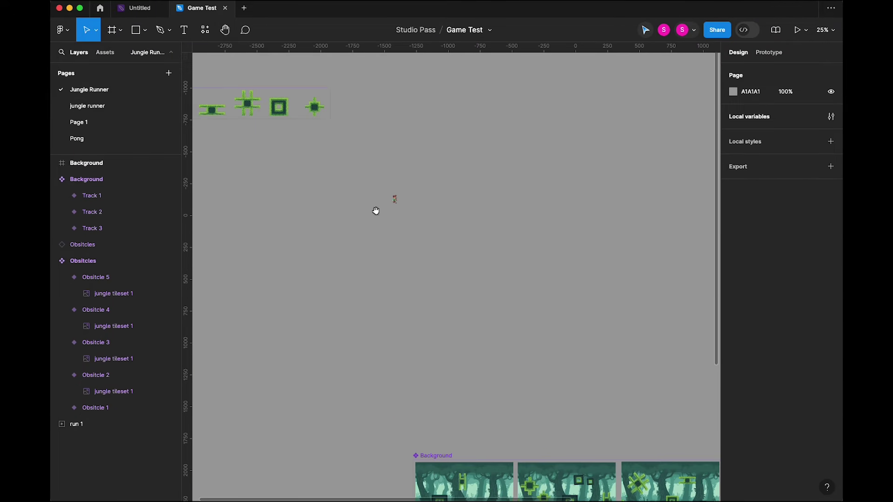
pyautogui.click(388, 197)
pyautogui.scroll(-13, 381, 349)
pyautogui.hscroll(4, 380, 349)
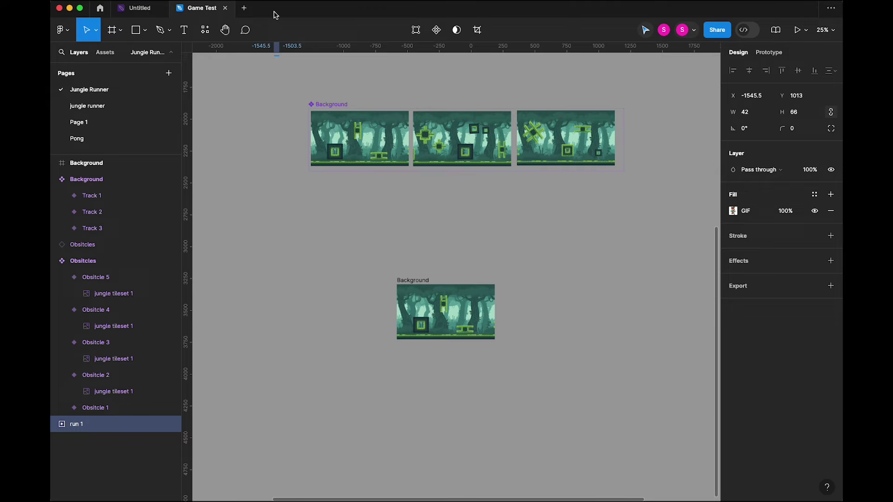
pyautogui.scroll(3, 272, 101)
pyautogui.hscroll(-1, 272, 101)
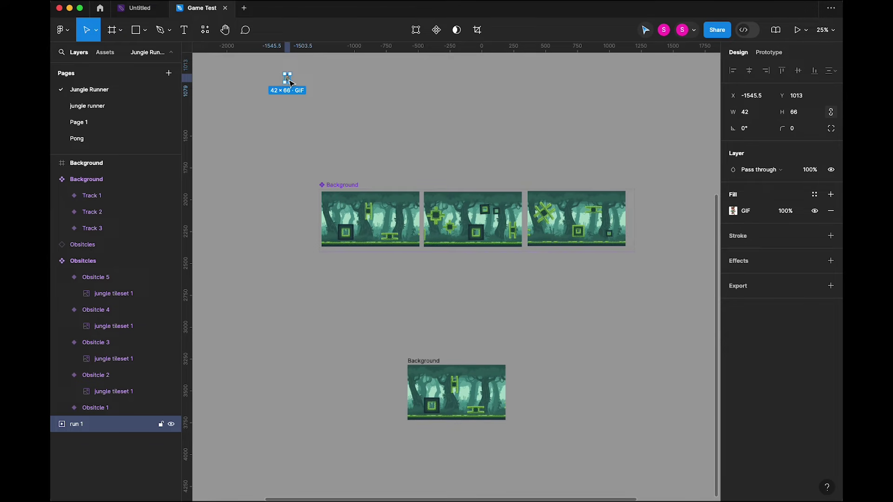
pyautogui.moveTo(288, 82); pyautogui.dragTo(418, 409)
pyautogui.moveTo(349, 394); pyautogui.dragTo(265, 295)
pyautogui.hotkey('shift', '0')
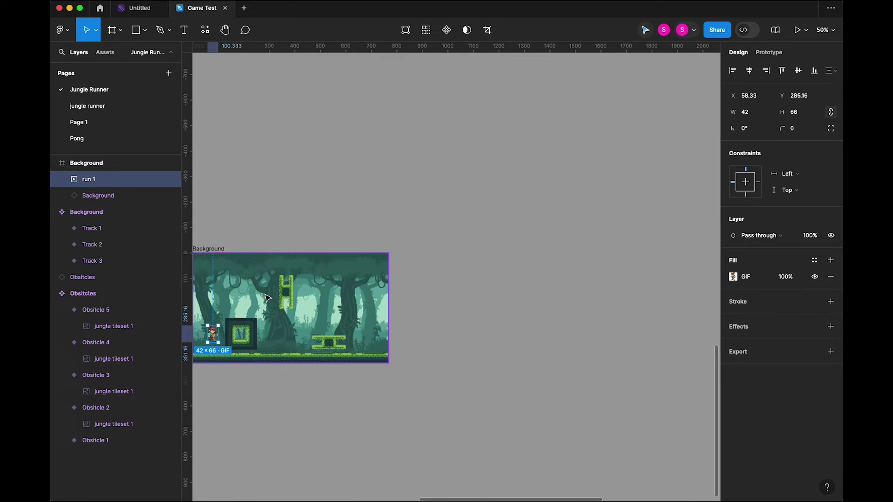
pyautogui.hscroll(-12, 336, 246)
pyautogui.scroll(-5, 336, 245)
pyautogui.moveTo(327, 265); pyautogui.dragTo(308, 279)
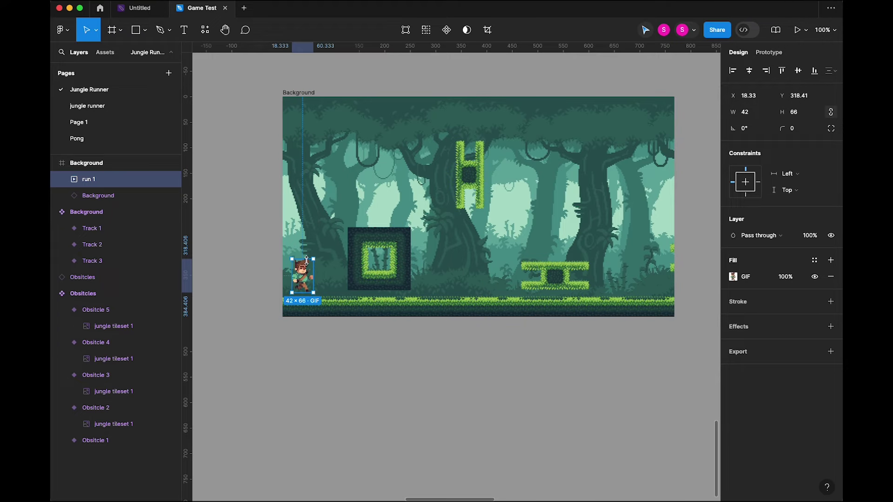
# Wrap the runner in an auto-layout frame 368 tall, runner aligned to the bottom
pyautogui.press('super+alt+g')
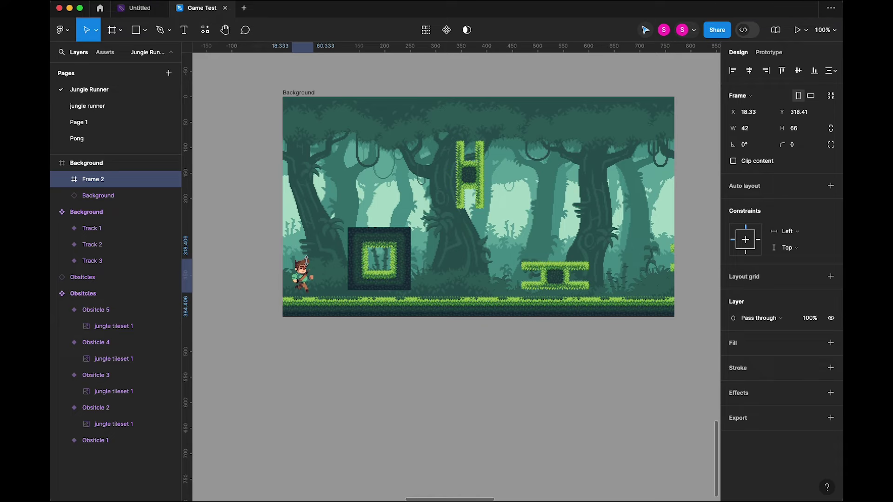
pyautogui.moveTo(306, 260); pyautogui.dragTo(317, 105)
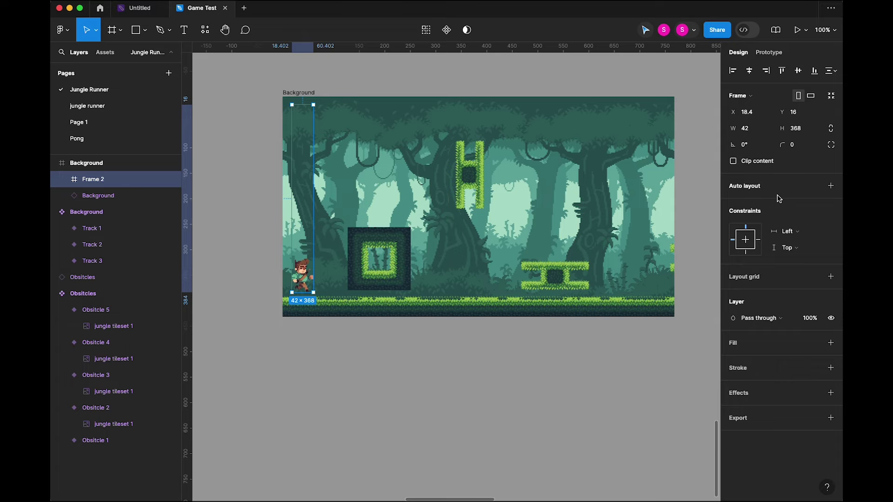
pyautogui.click(830, 187)
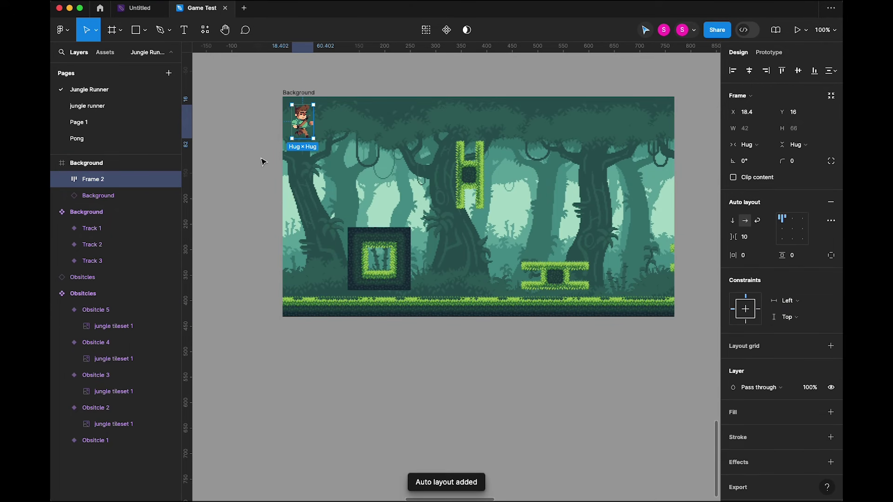
pyautogui.moveTo(307, 139); pyautogui.dragTo(318, 294)
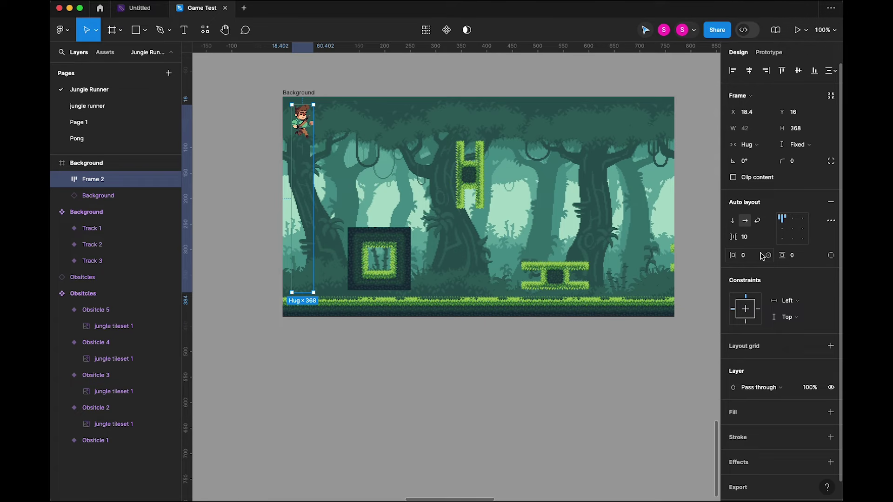
pyautogui.click(785, 241)
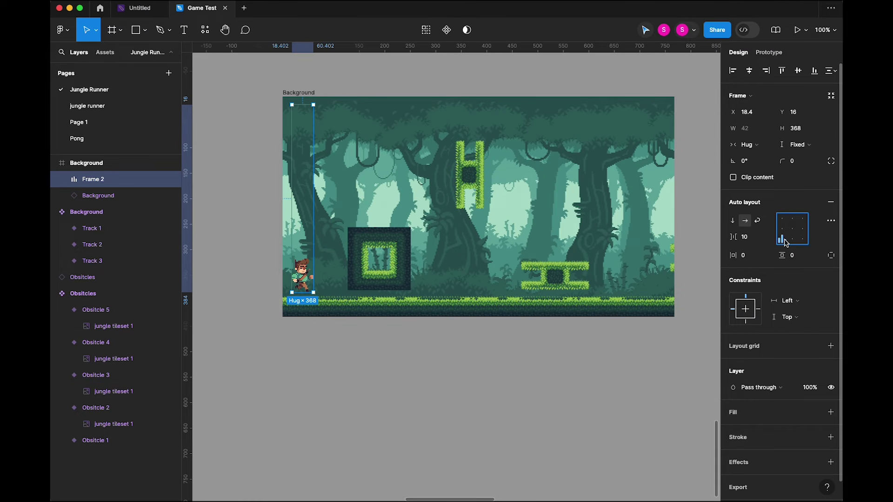
pyautogui.click(339, 358)
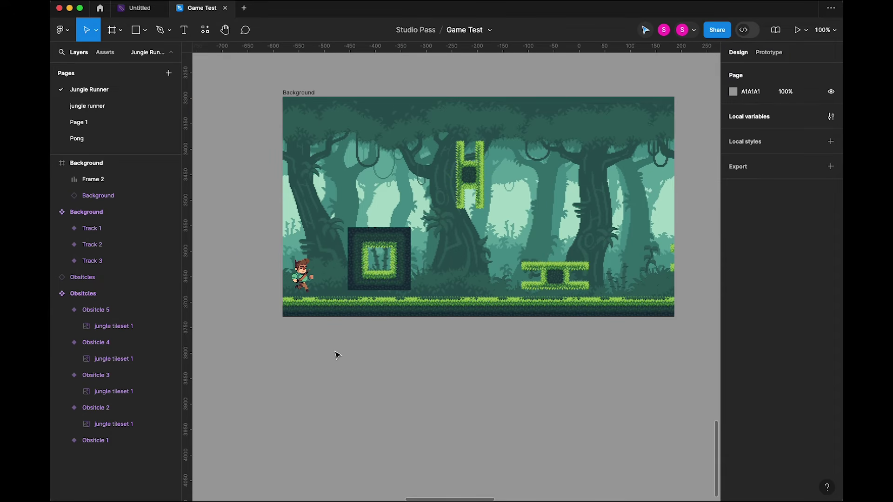
# Draw a 52.5-wide rectangle in the frame, stacked vertically below the runner
pyautogui.scroll(5, 336, 355)
pyautogui.hscroll(-5, 433, 396)
pyautogui.doubleClick(310, 298)
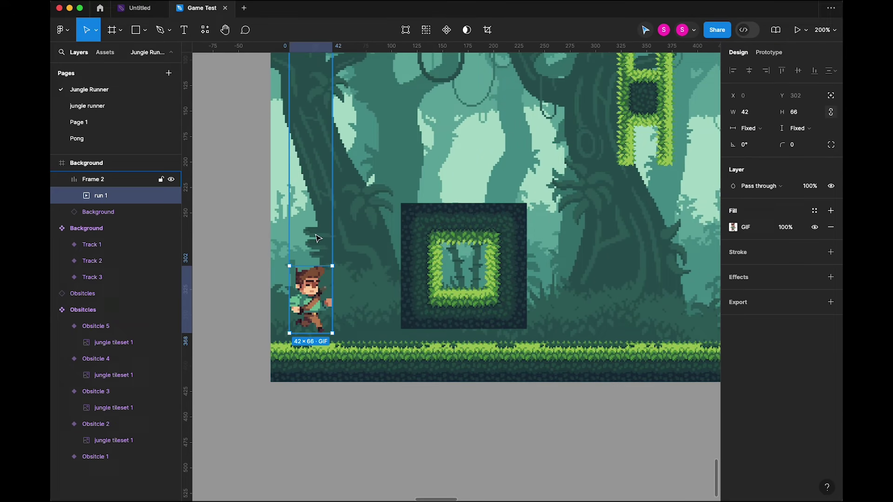
pyautogui.press('Escape')
pyautogui.press('r')
pyautogui.moveTo(299, 234); pyautogui.dragTo(343, 252)
pyautogui.moveTo(337, 326); pyautogui.dragTo(341, 326)
pyautogui.click(320, 299)
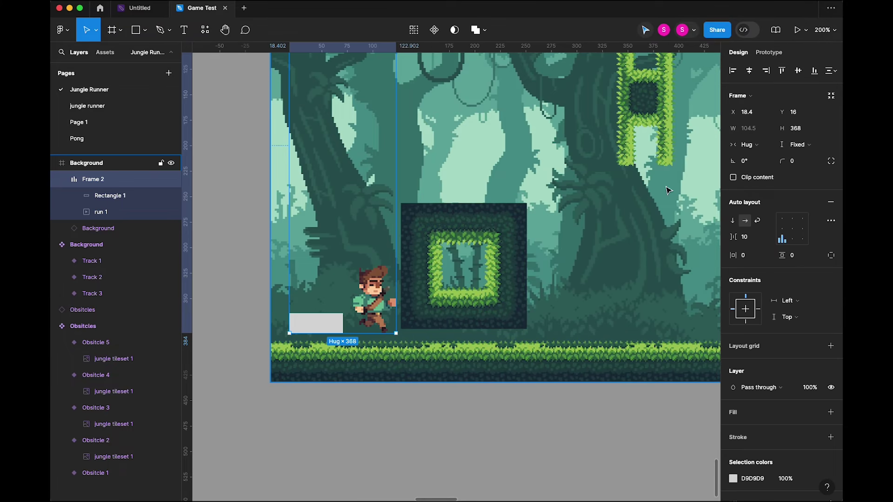
pyautogui.click(734, 221)
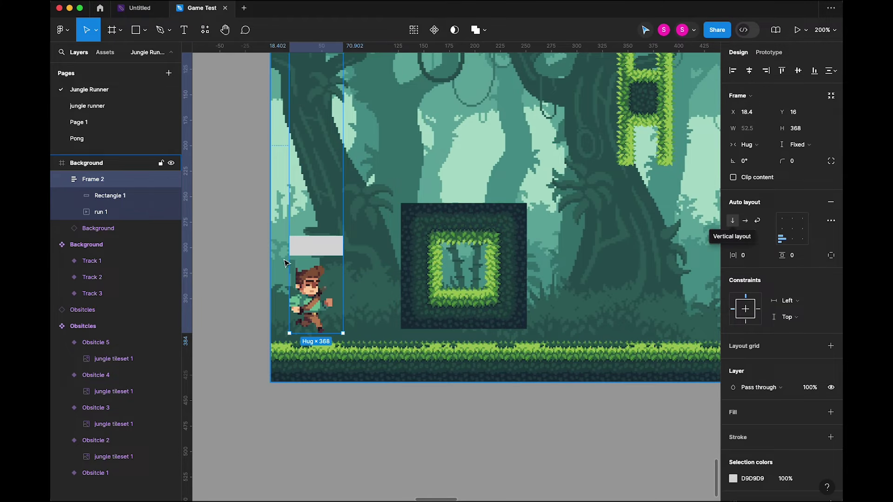
pyautogui.click(329, 250)
pyautogui.press('Down')
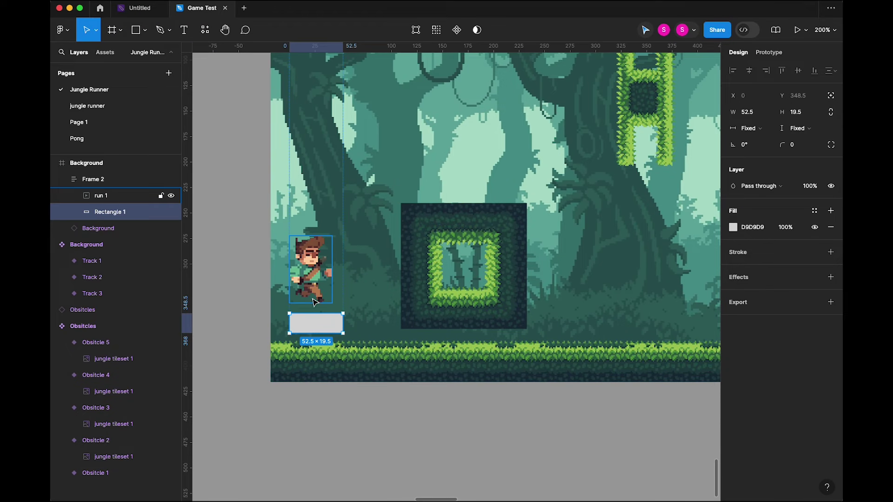
# Set the rectangle's height to 290, lifting the runner to the top of the scene
pyautogui.moveTo(317, 313); pyautogui.dragTo(318, 279)
pyautogui.hotkey('shift', '0')
pyautogui.click(364, 353)
pyautogui.moveTo(364, 353); pyautogui.dragTo(359, 397)
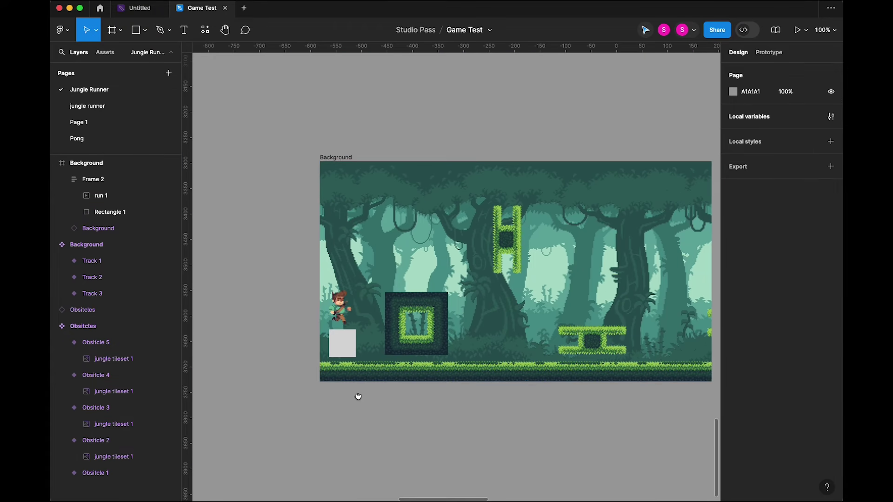
pyautogui.click(110, 212)
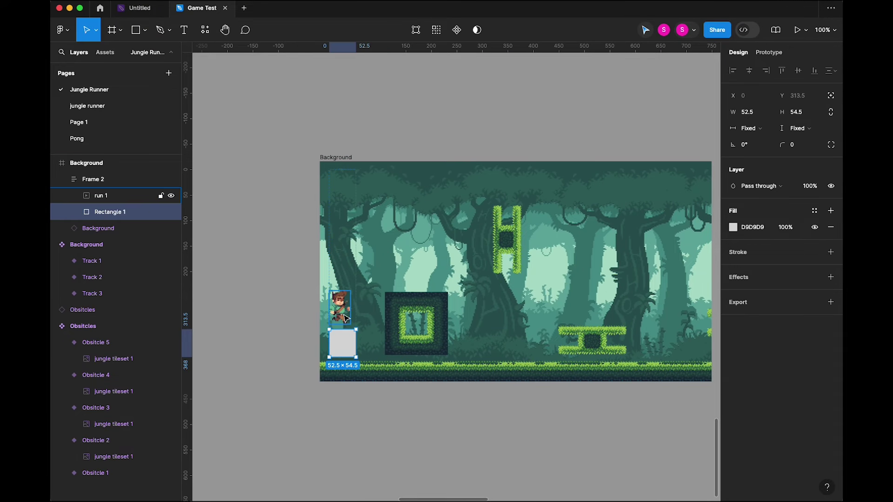
pyautogui.click(352, 268)
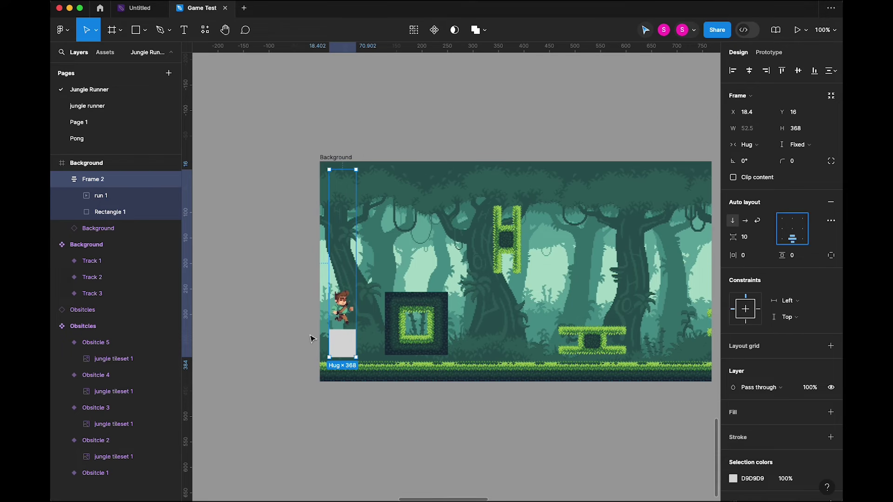
pyautogui.click(348, 331)
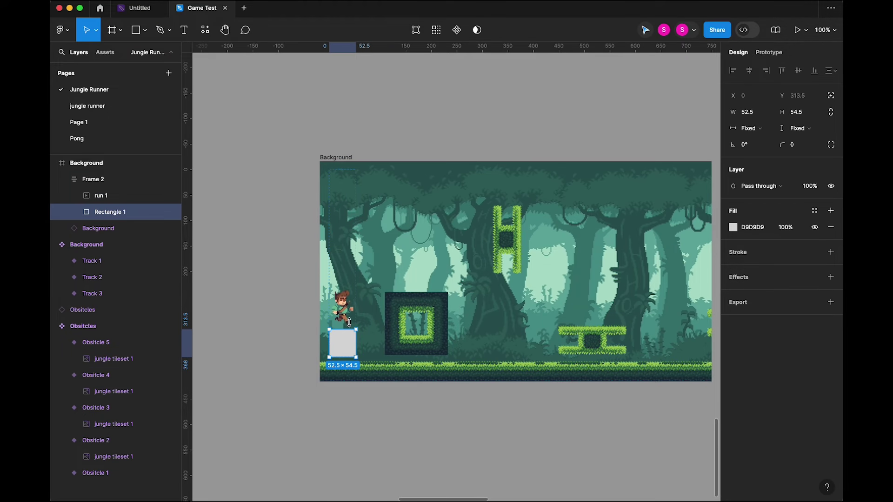
pyautogui.moveTo(350, 322); pyautogui.dragTo(355, 208)
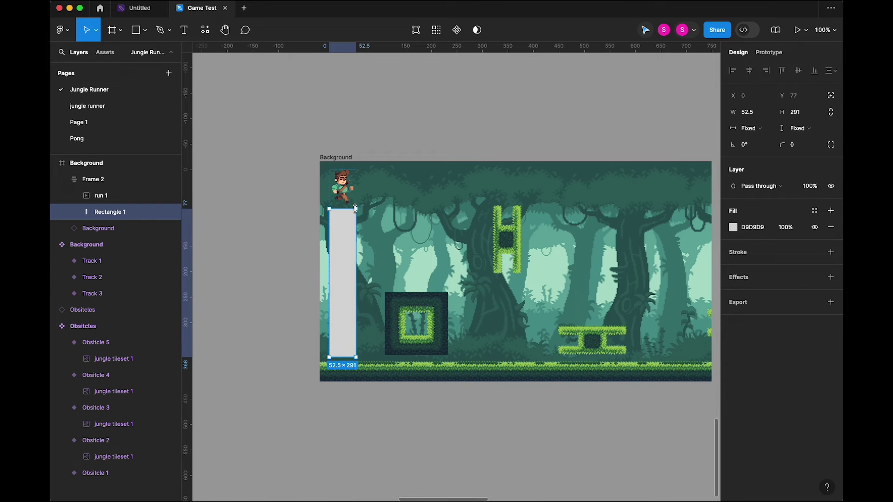
pyautogui.click(804, 116)
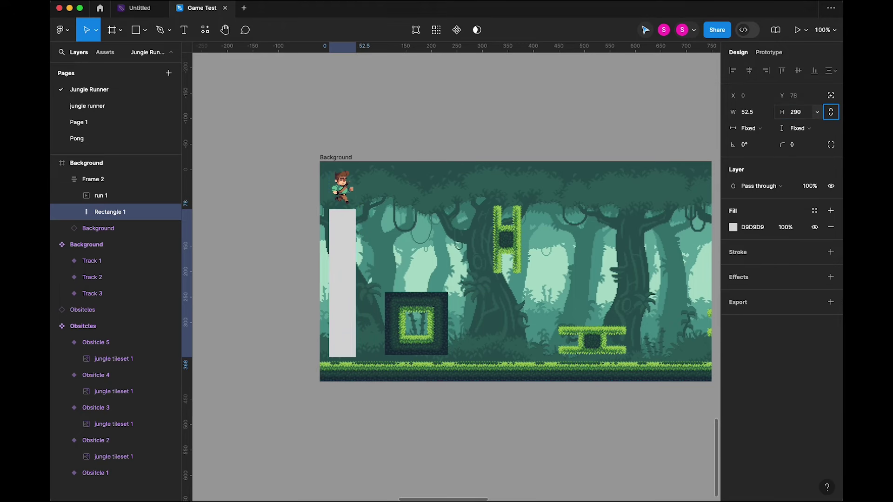
pyautogui.click(393, 131)
pyautogui.click(343, 254)
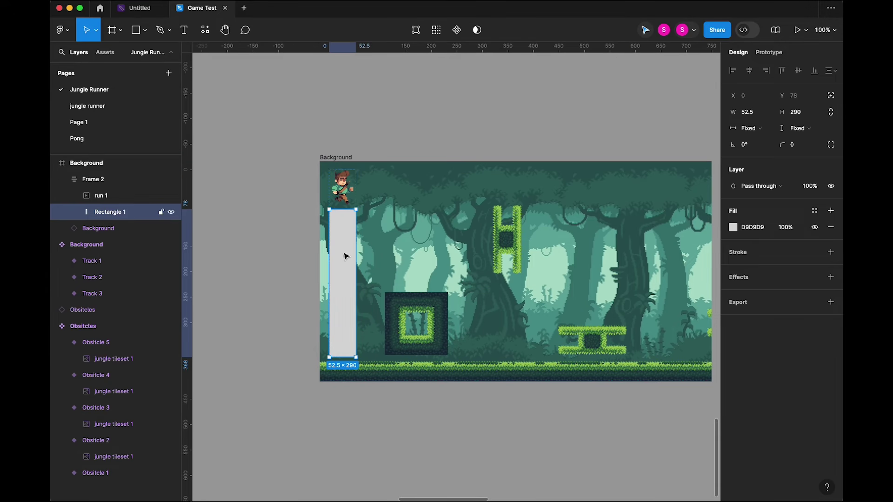
pyautogui.click(397, 415)
pyautogui.click(333, 279)
pyautogui.scroll(-2, 400, 385)
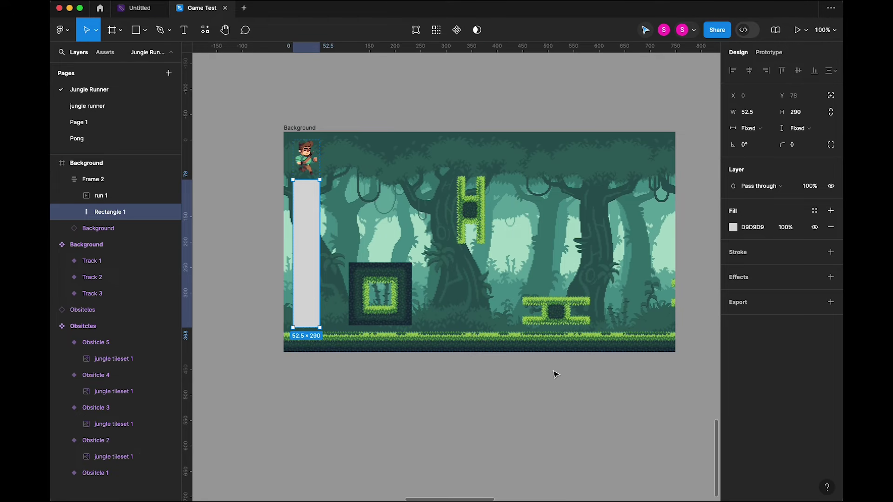
pyautogui.click(550, 388)
# Delete the old jump variable and create a number variable named Jump in Local variables
pyautogui.click(828, 118)
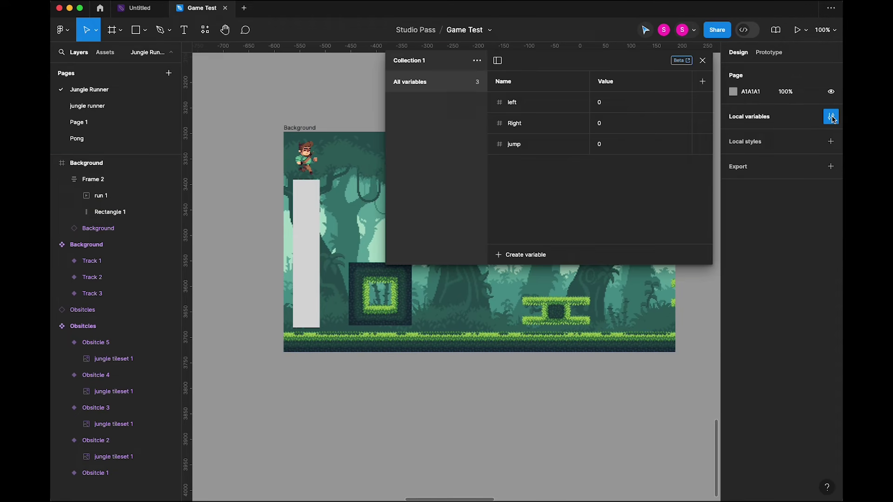
pyautogui.rightClick(528, 148)
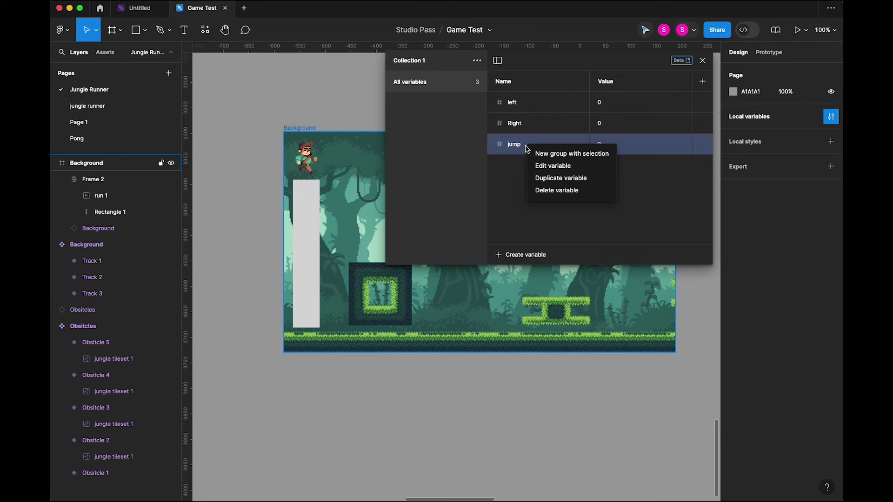
pyautogui.click(558, 191)
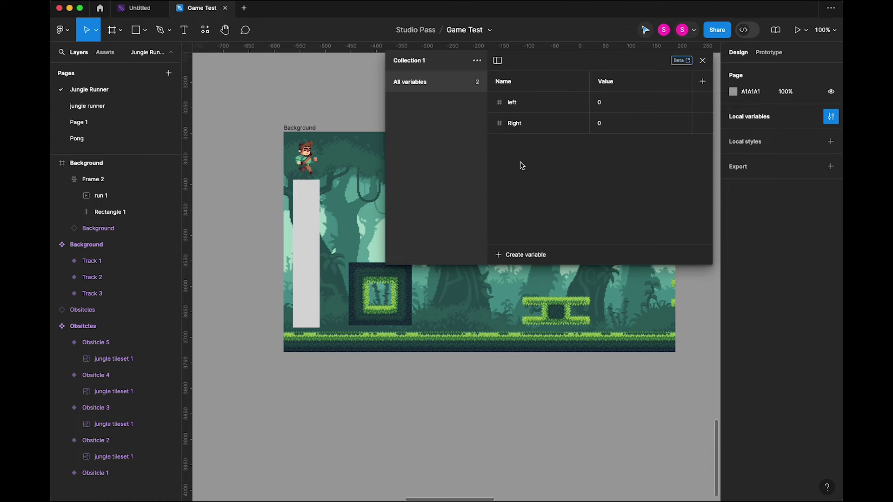
pyautogui.click(520, 260)
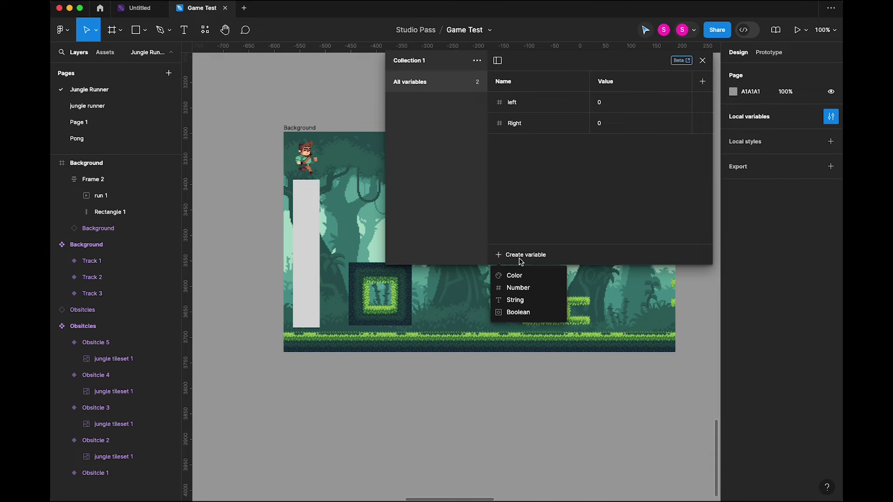
pyautogui.click(516, 289)
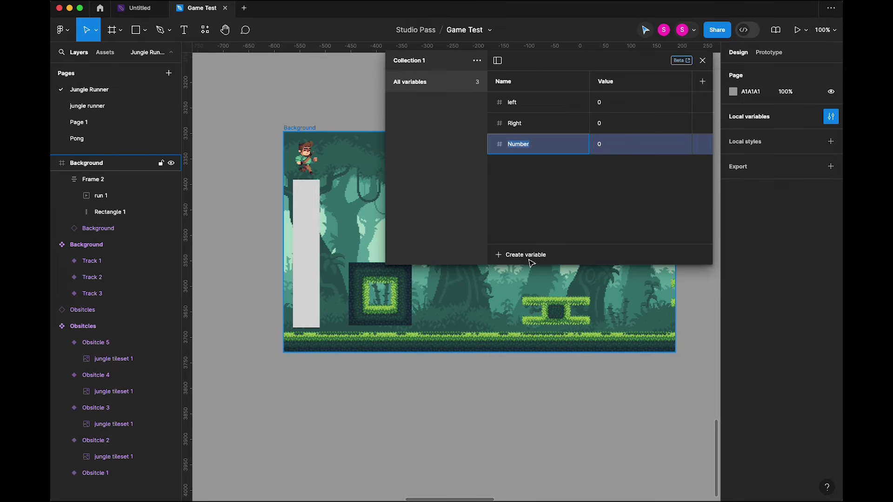
pyautogui.write('Ju')
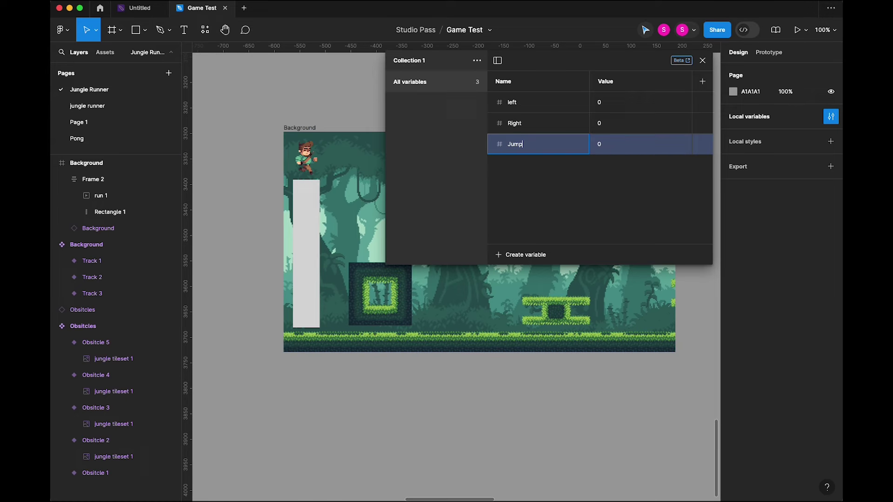
pyautogui.write('mp')
pyautogui.press('Return')
pyautogui.click(702, 60)
pyautogui.click(298, 212)
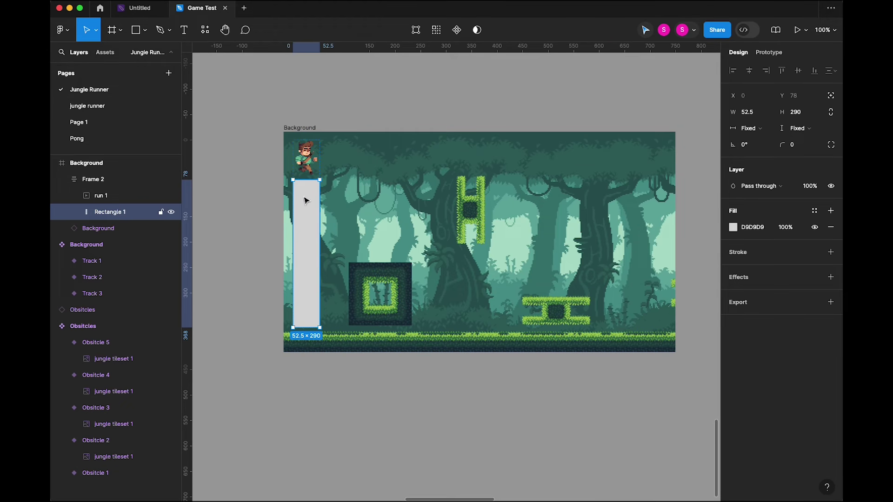
# Name the rectangle layer Jump and bind its height to the Jump variable
pyautogui.doubleClick(115, 213)
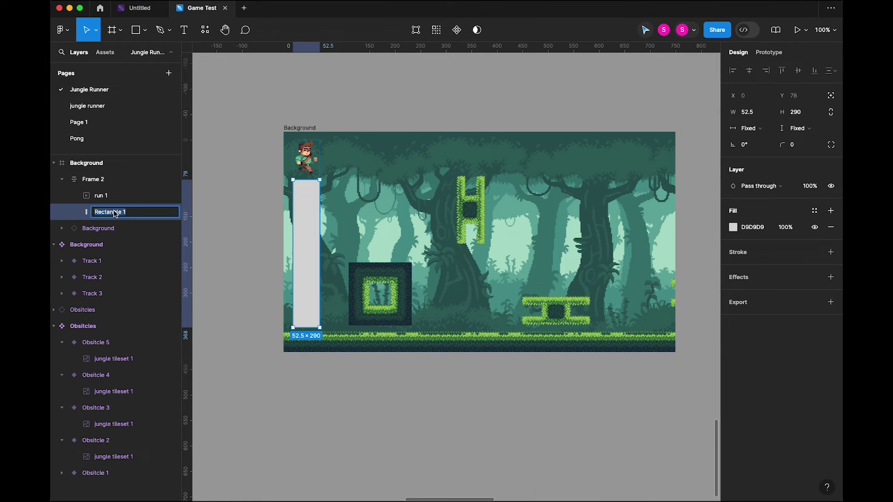
pyautogui.write('Jump')
pyautogui.press('Return')
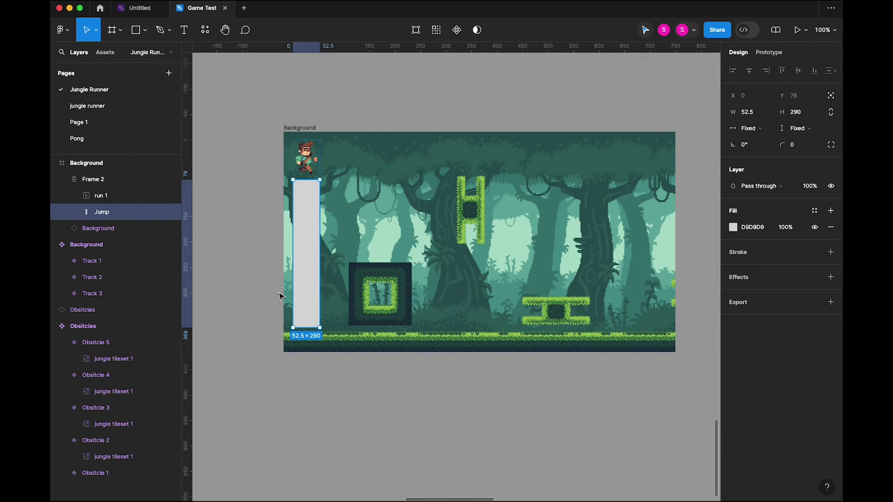
pyautogui.click(818, 113)
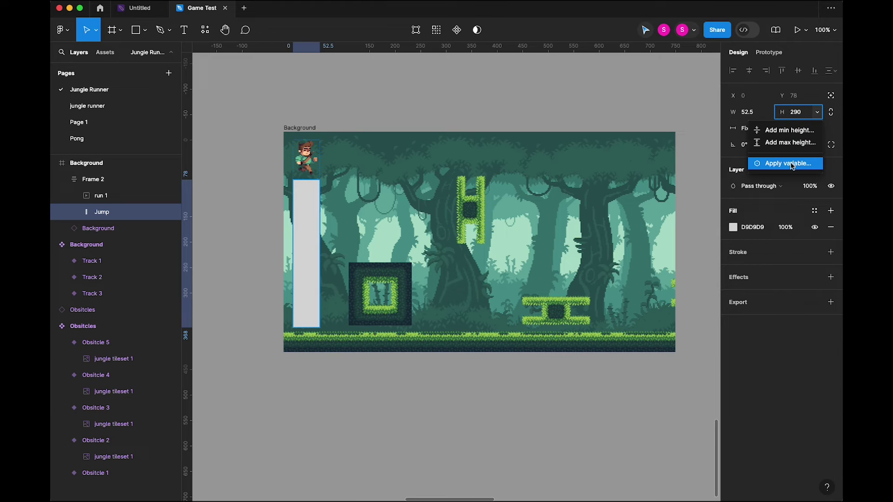
pyautogui.click(788, 164)
pyautogui.click(763, 207)
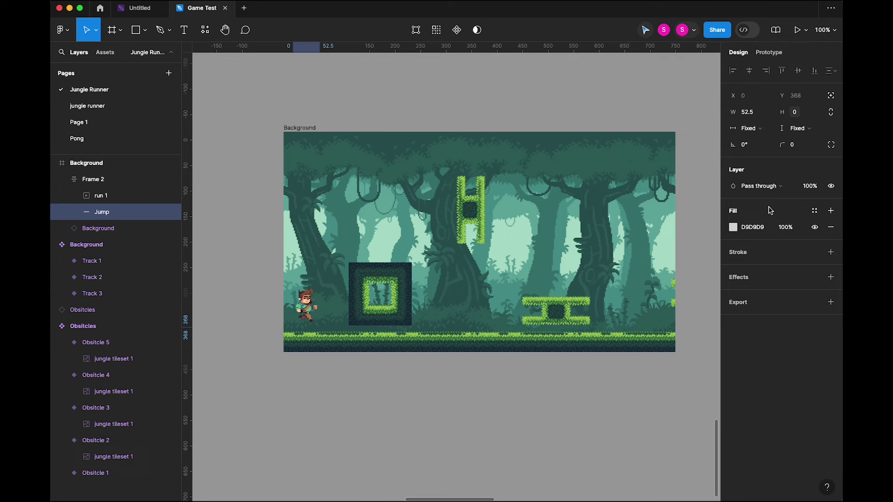
pyautogui.click(385, 397)
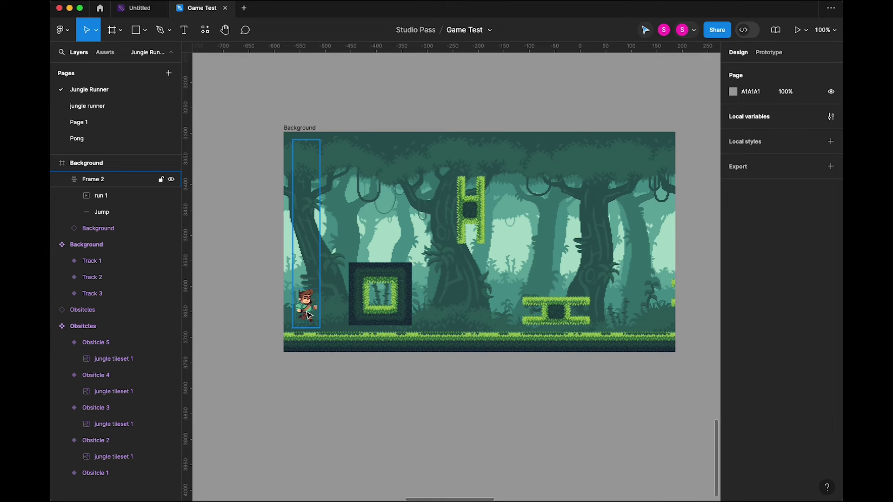
# Rename Frame 2, which holds run 1 and Jump, to Runner and collapse it
pyautogui.click(111, 211)
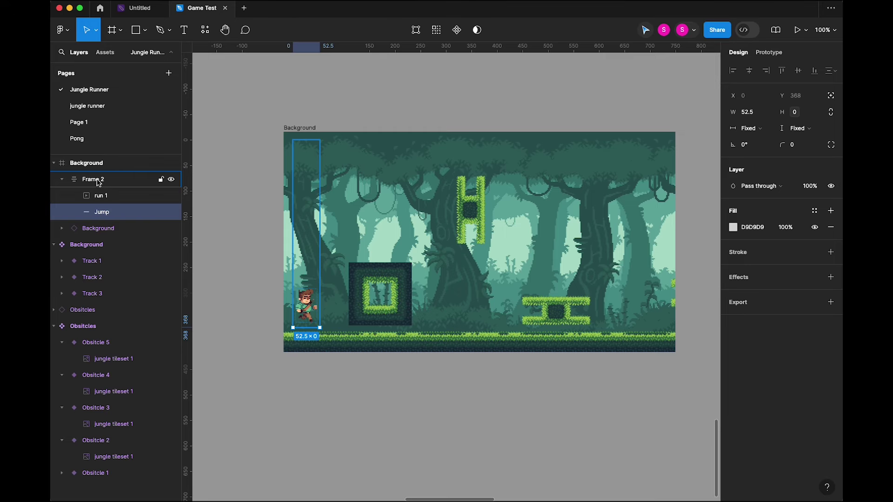
pyautogui.click(106, 181)
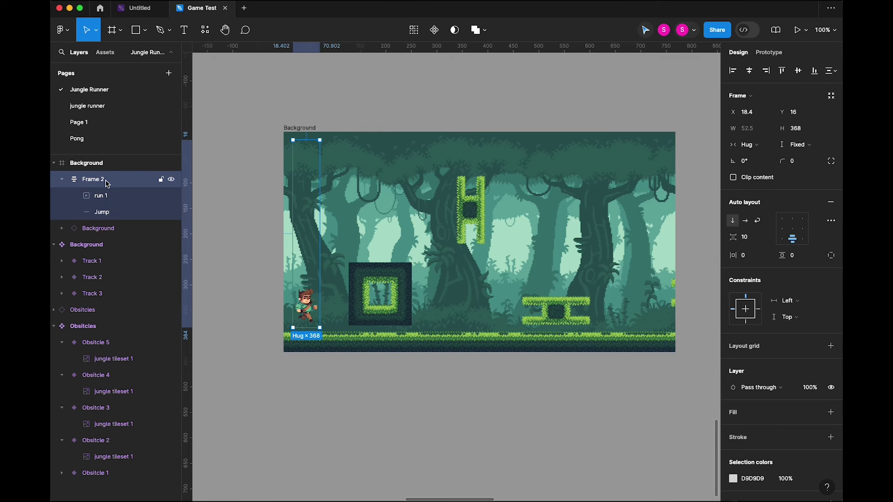
pyautogui.doubleClick(92, 181)
pyautogui.write('Runner')
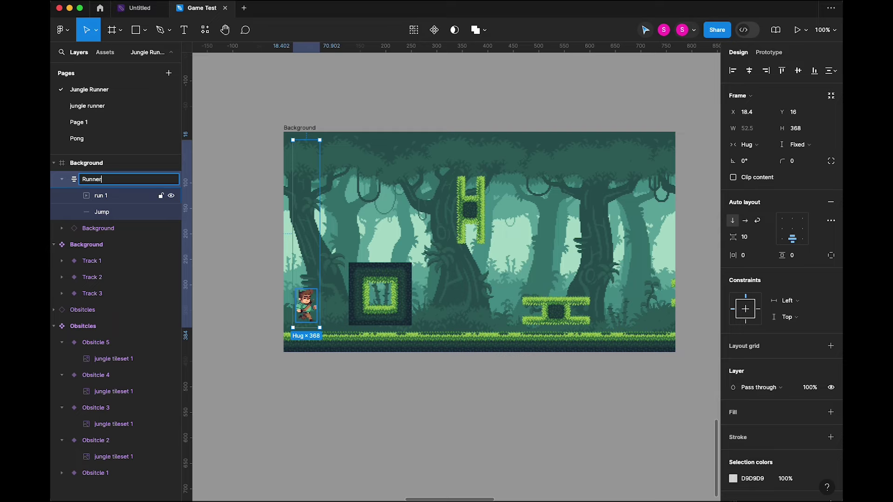
pyautogui.press('Return')
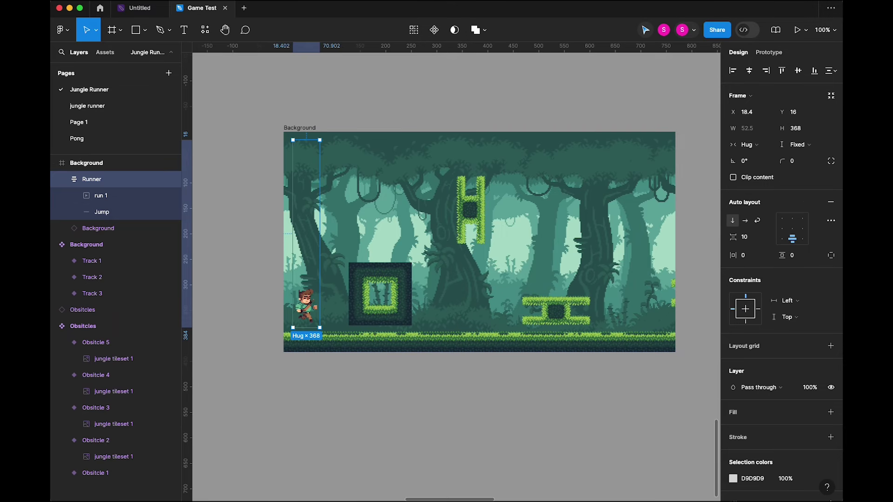
pyautogui.click(61, 179)
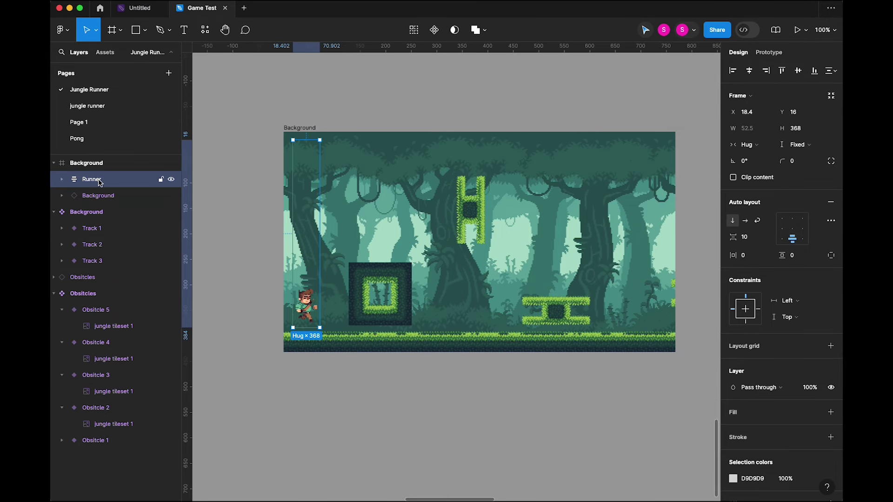
# Give Runner an up-arrow Key/Gamepad interaction that sets Jump to Jump + 60
pyautogui.click(769, 54)
pyautogui.click(748, 78)
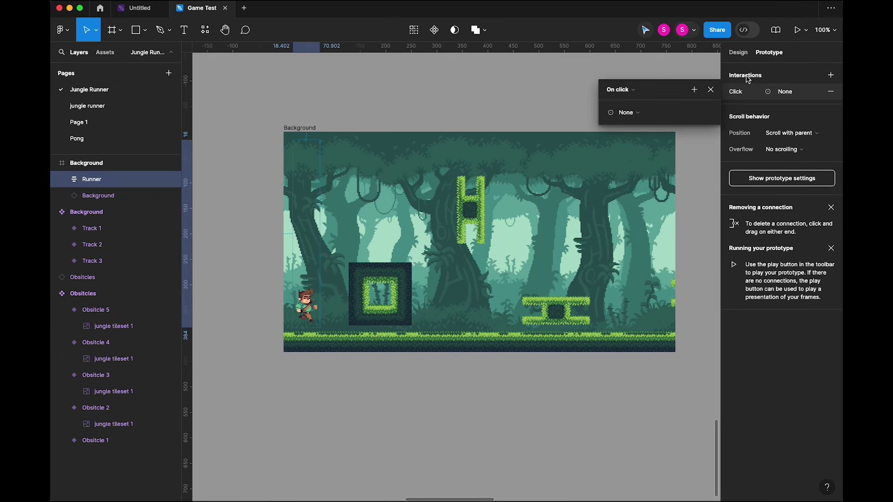
pyautogui.click(624, 93)
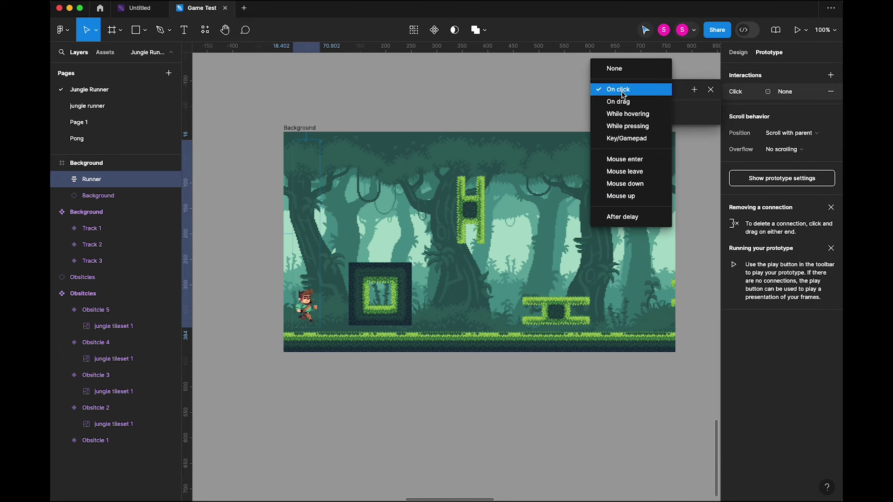
pyautogui.click(625, 139)
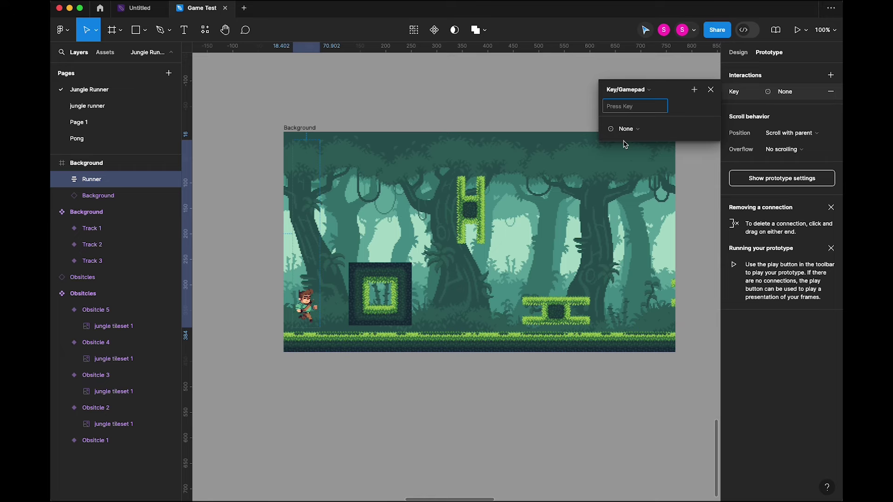
pyautogui.press('Up')
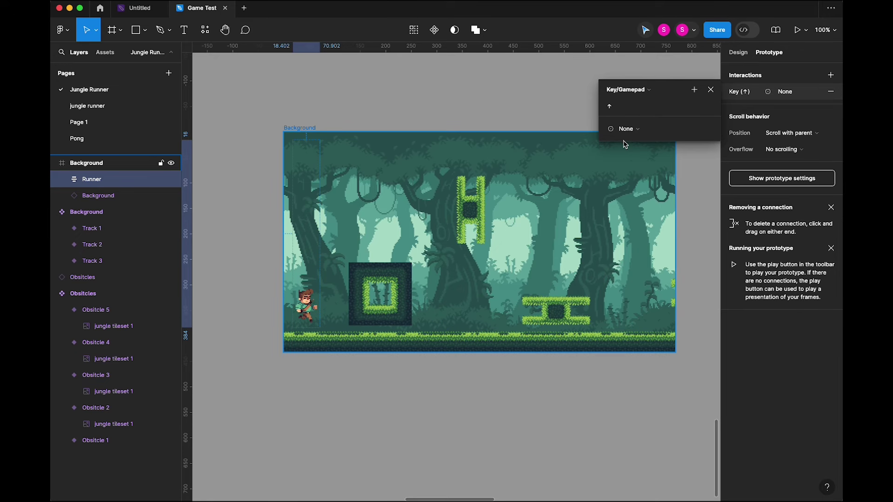
pyautogui.click(628, 132)
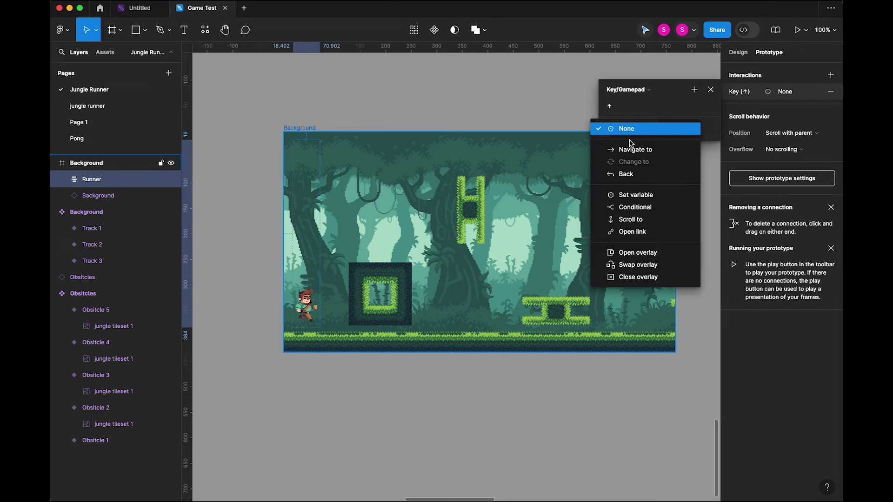
pyautogui.click(632, 195)
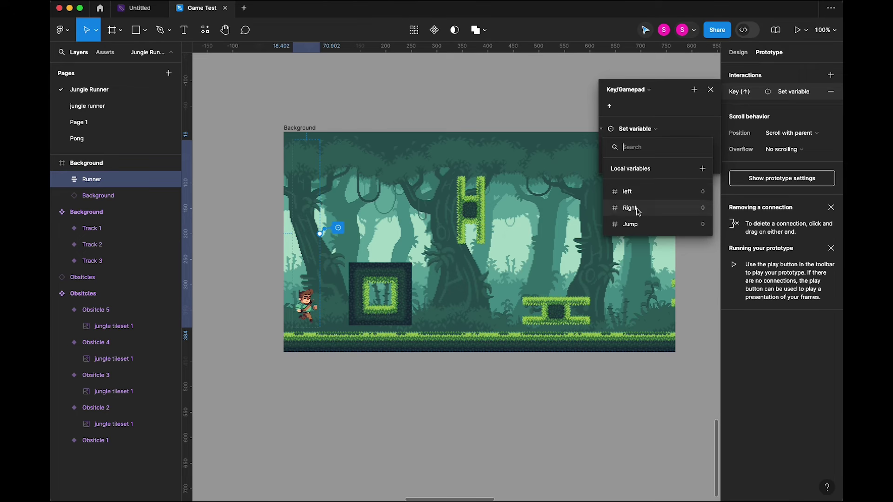
pyautogui.click(641, 226)
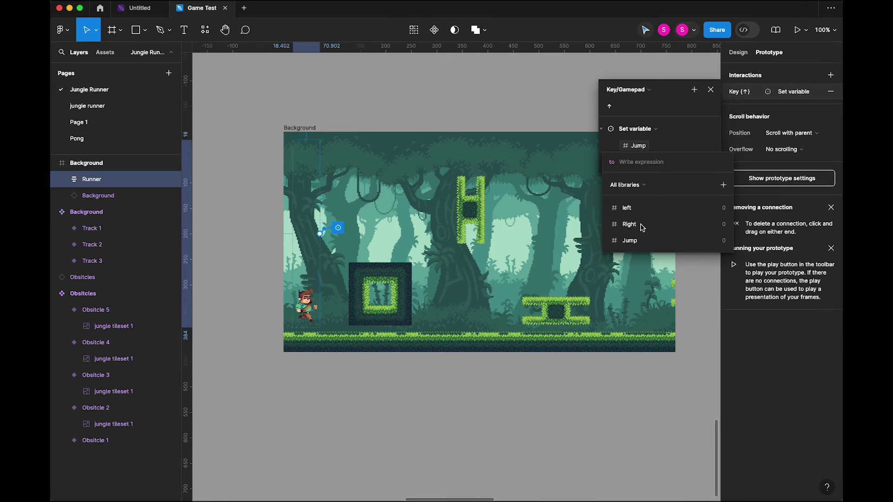
pyautogui.click(644, 240)
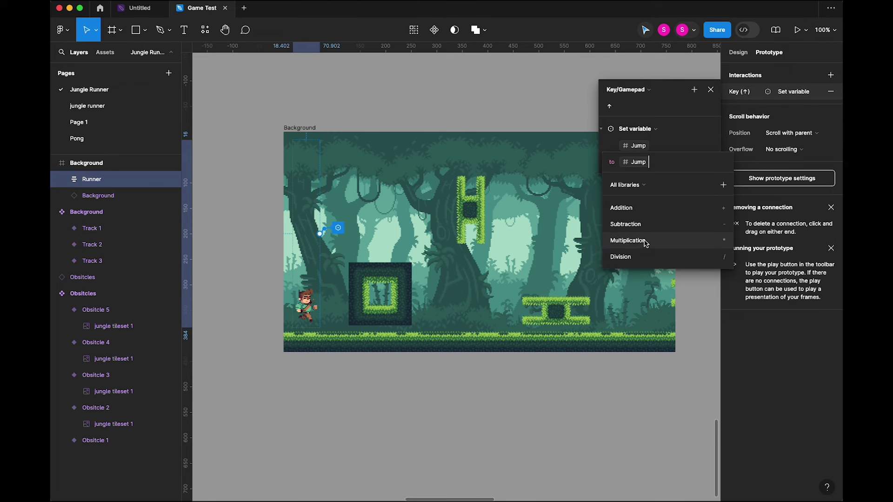
pyautogui.click(642, 211)
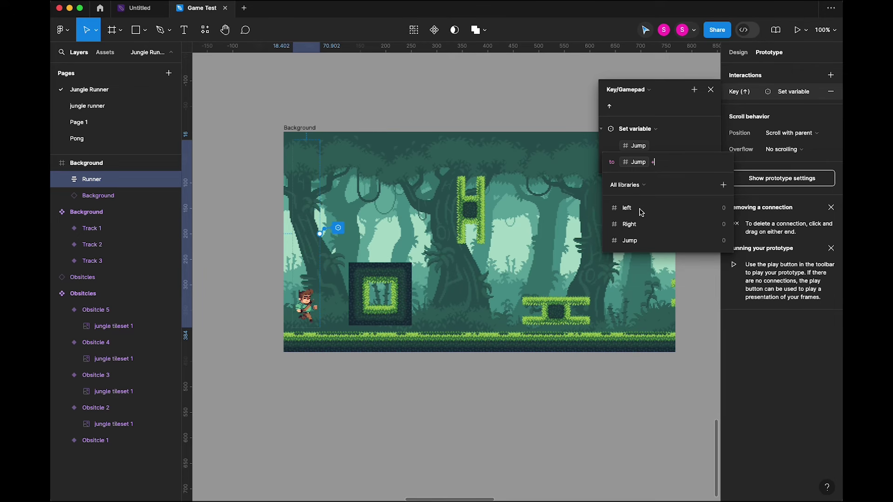
pyautogui.write('60')
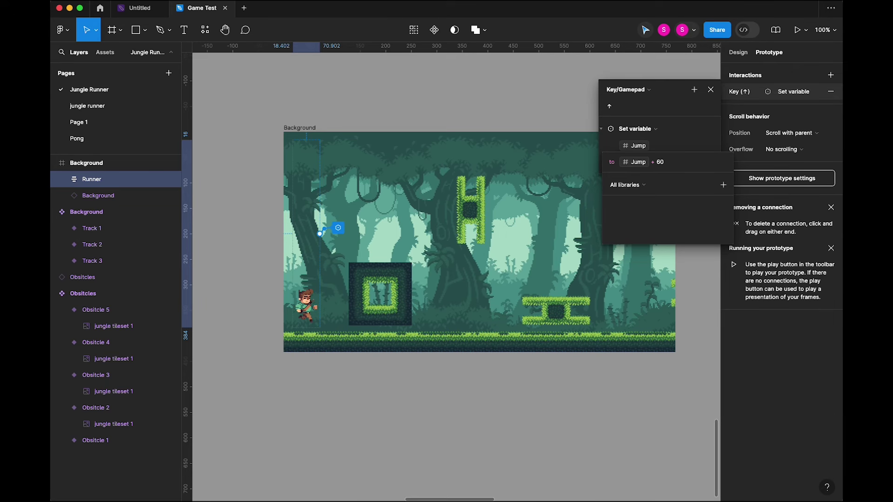
# Add a conditional to the up-arrow interaction checking whether Jump > 290
pyautogui.click(659, 123)
pyautogui.click(694, 90)
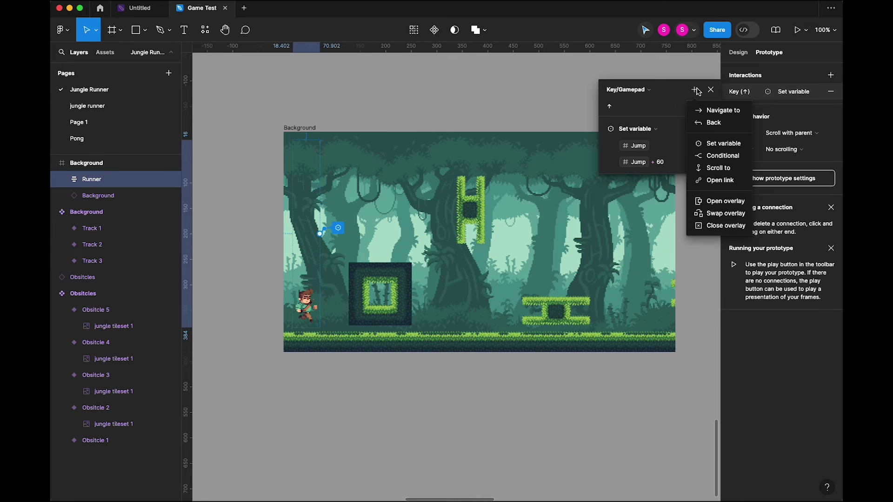
pyautogui.click(718, 157)
pyautogui.click(636, 194)
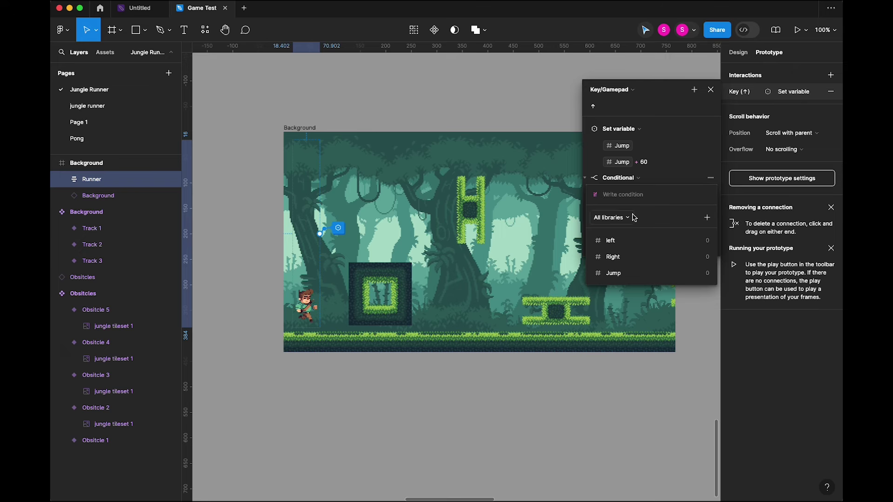
pyautogui.click(633, 273)
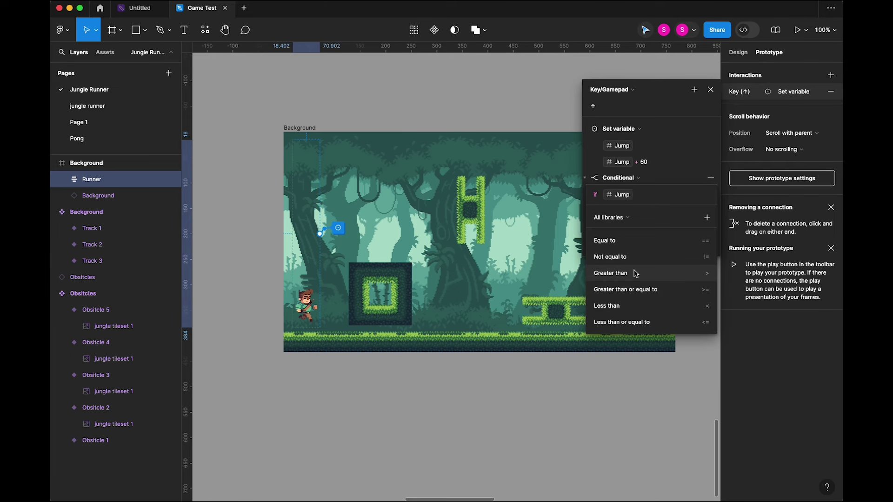
pyautogui.click(634, 274)
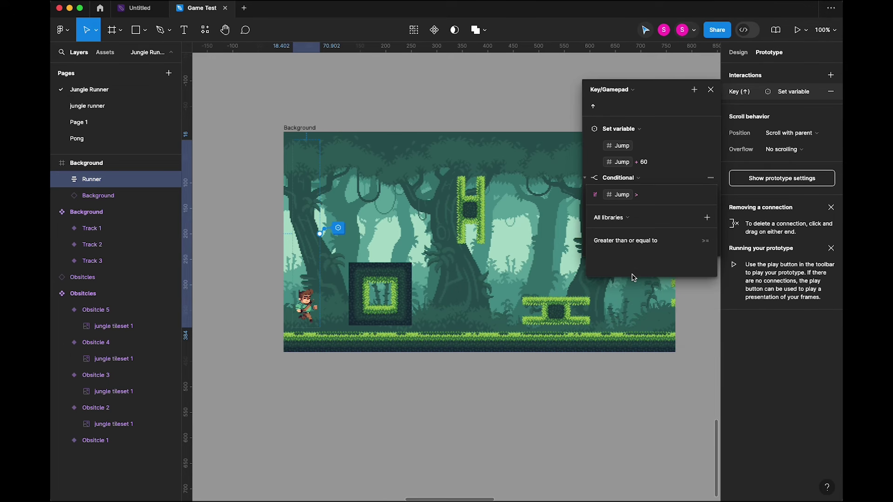
pyautogui.write('290')
pyautogui.press('Return')
# When the condition holds, set the Jump variable to 290
pyautogui.click(629, 211)
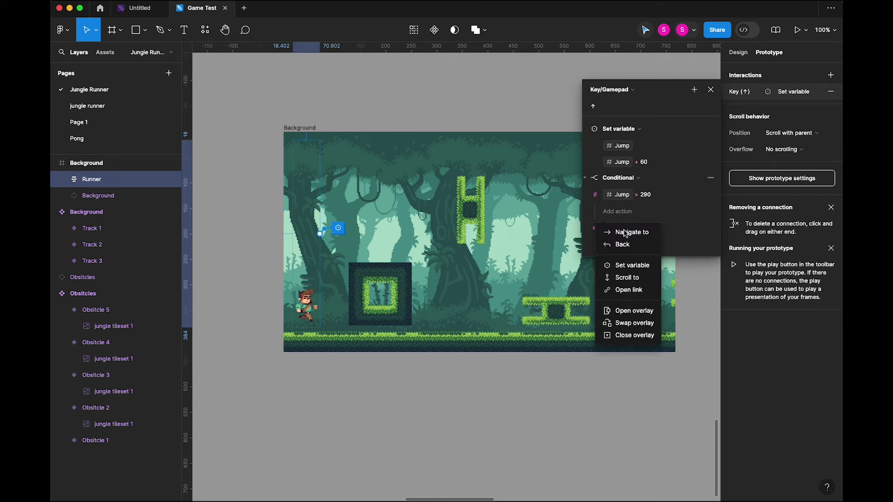
pyautogui.click(625, 266)
pyautogui.click(619, 311)
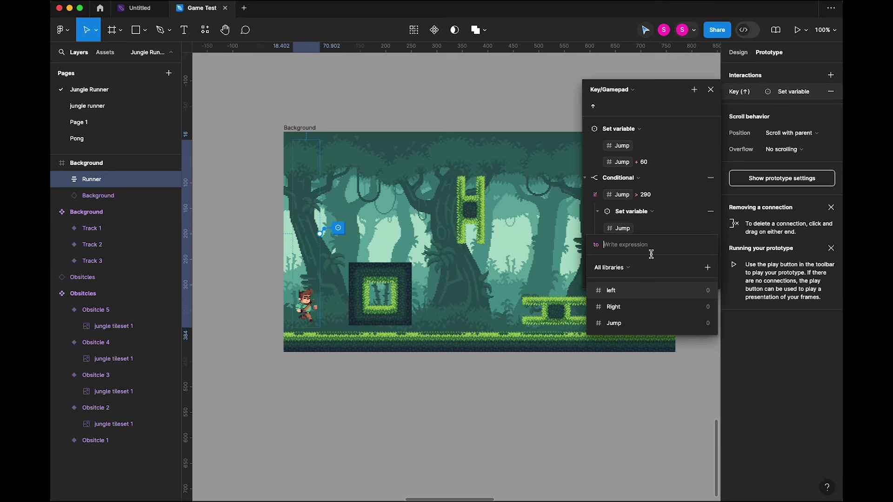
pyautogui.write('290')
pyautogui.press('Return')
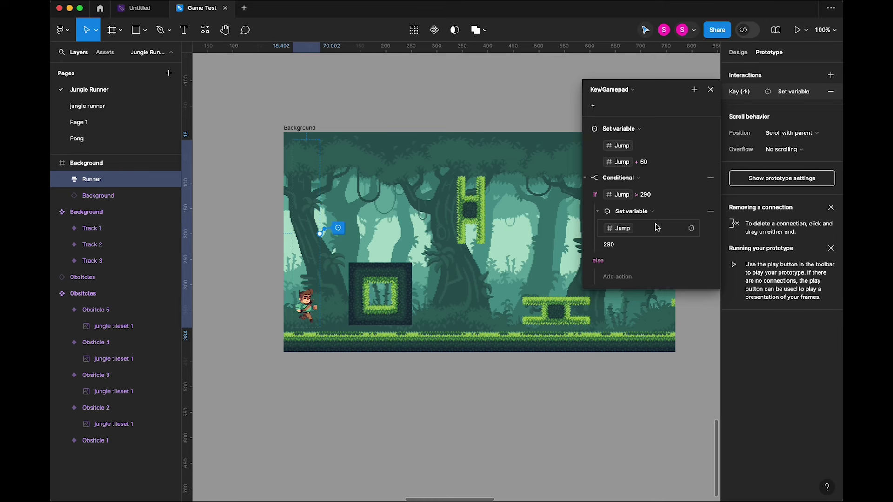
# Add a second Runner interaction triggered by the down-arrow key
pyautogui.click(712, 90)
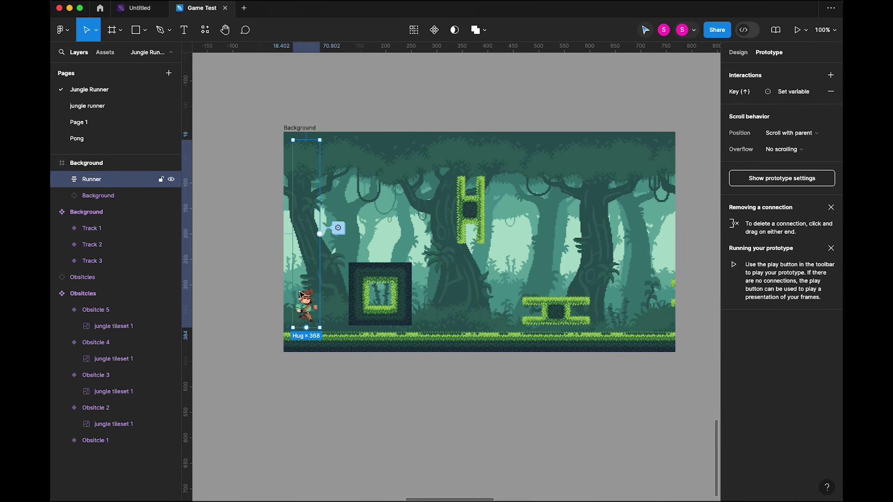
pyautogui.click(831, 74)
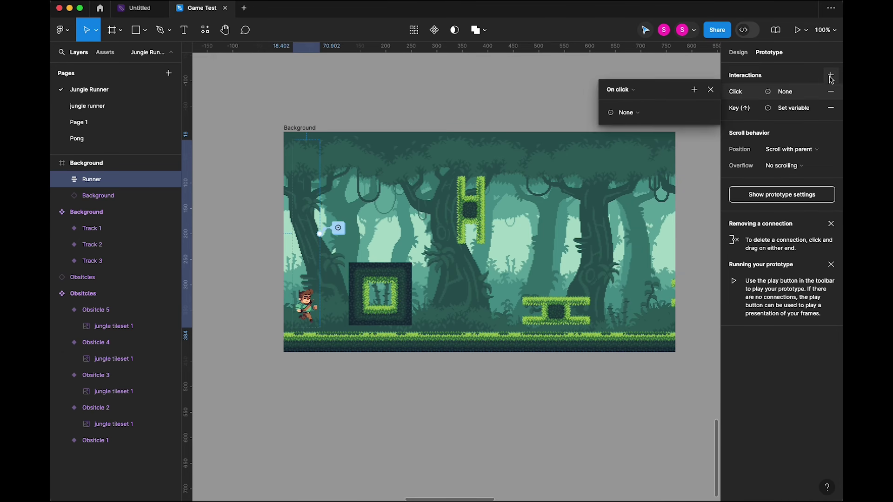
pyautogui.click(631, 91)
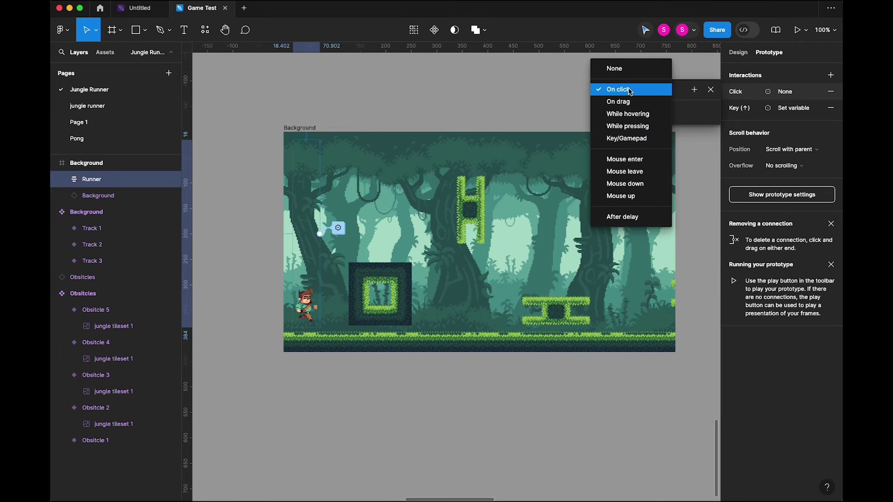
pyautogui.click(628, 138)
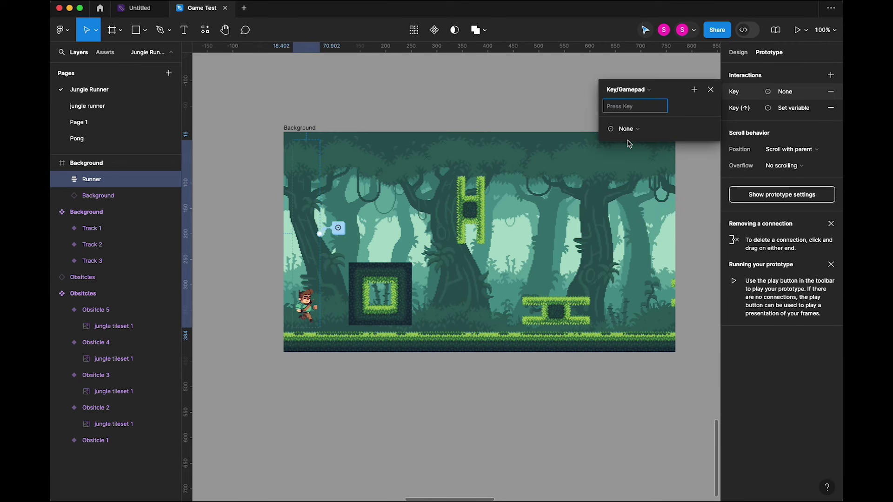
pyautogui.press('Down')
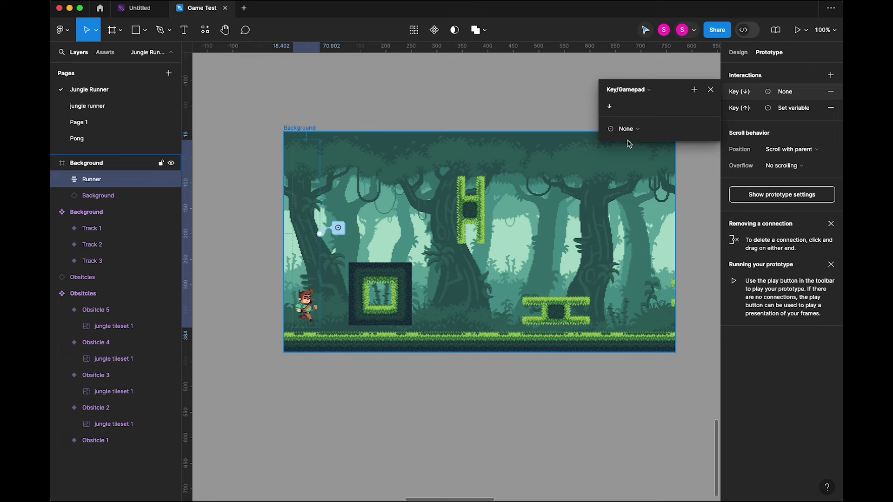
# Make the down-arrow interaction set Jump to Jump − 60
pyautogui.click(623, 129)
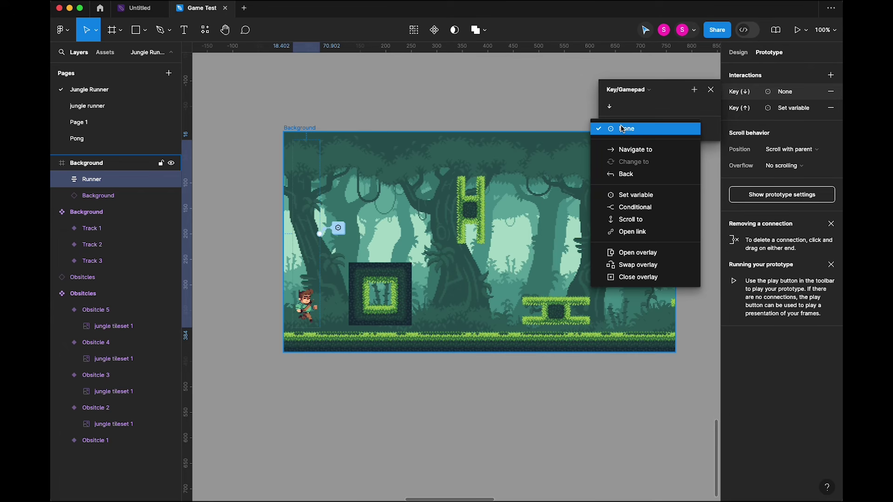
pyautogui.click(635, 197)
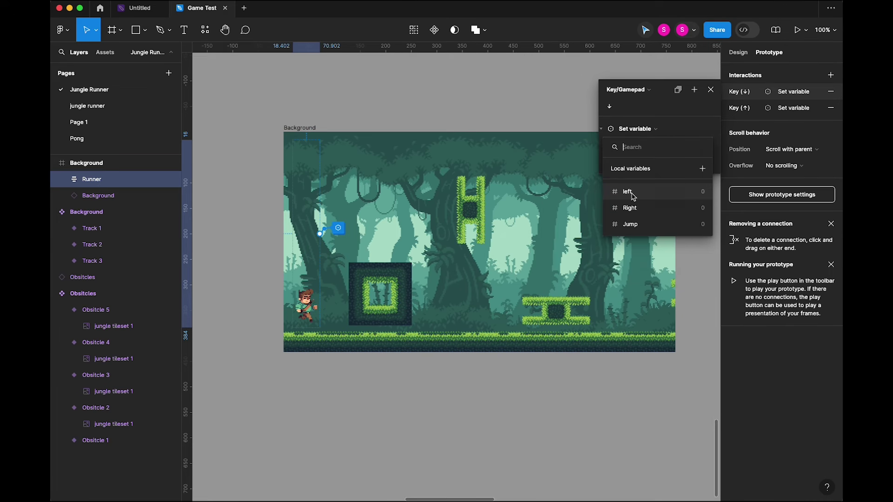
pyautogui.click(633, 225)
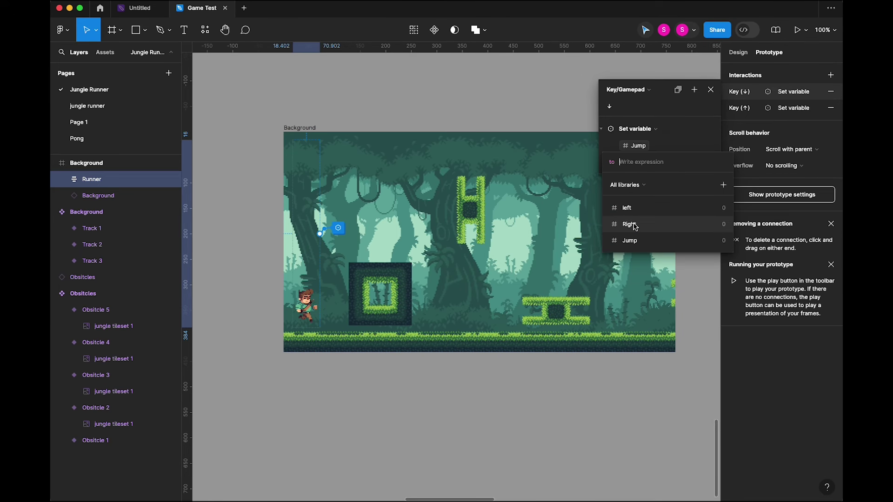
pyautogui.click(650, 244)
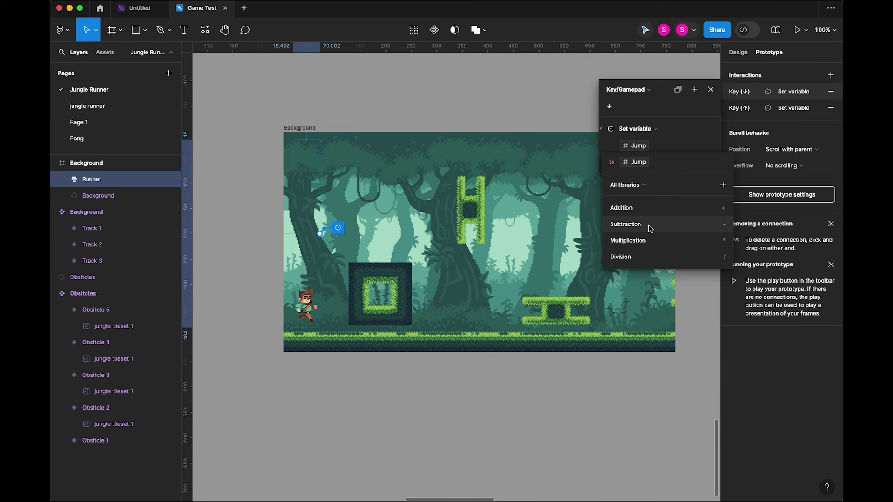
pyautogui.click(650, 228)
pyautogui.write('60')
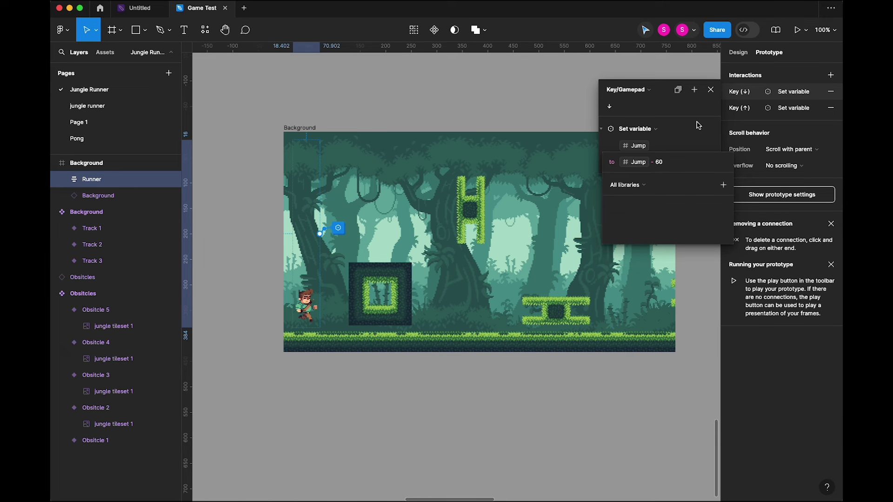
pyautogui.click(677, 116)
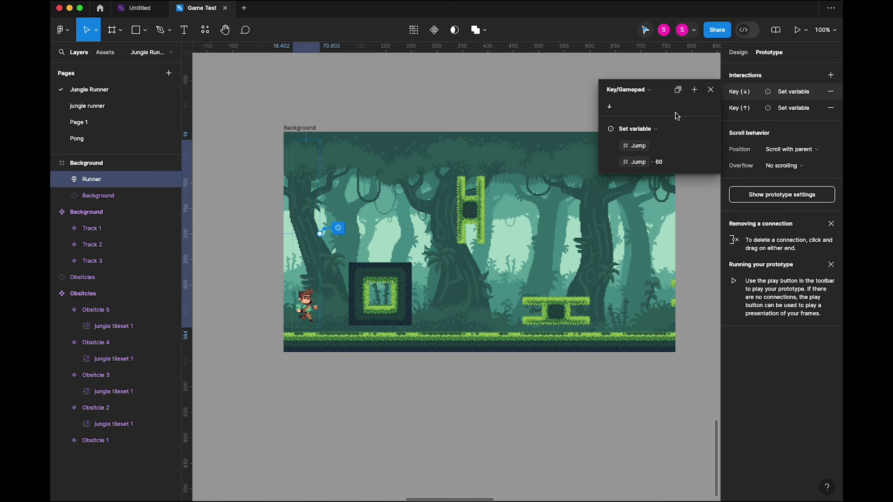
pyautogui.click(694, 91)
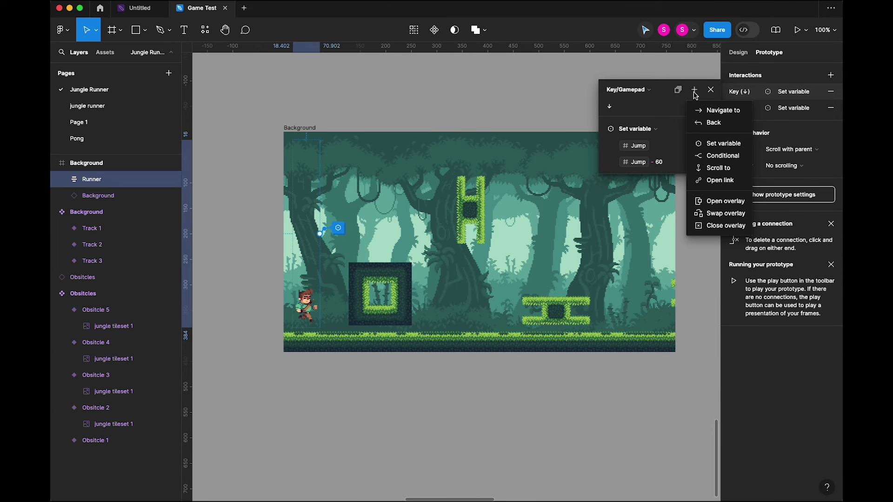
# Add a conditional to the down-arrow interaction checking whether Jump < 0
pyautogui.click(706, 158)
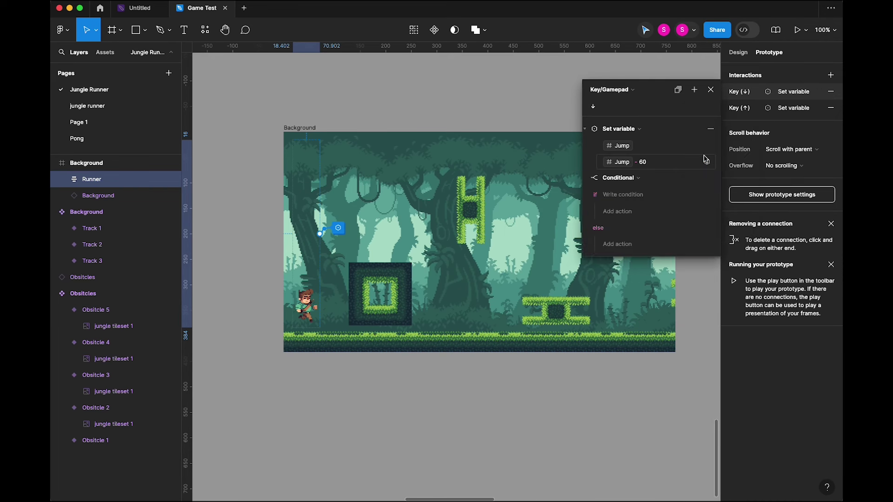
pyautogui.click(624, 195)
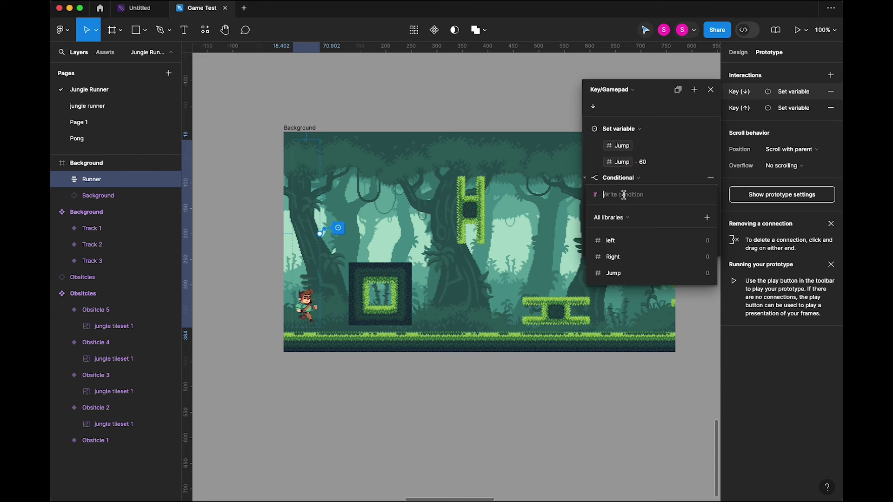
pyautogui.click(635, 274)
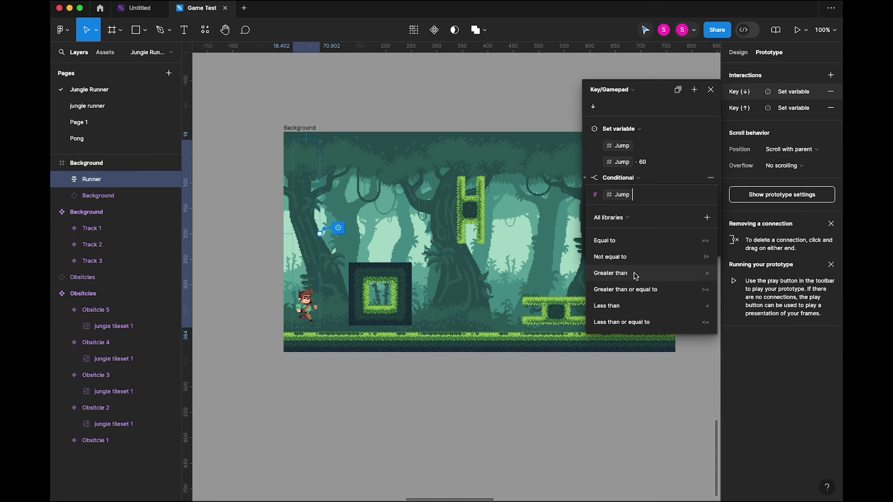
pyautogui.click(625, 308)
pyautogui.write('0')
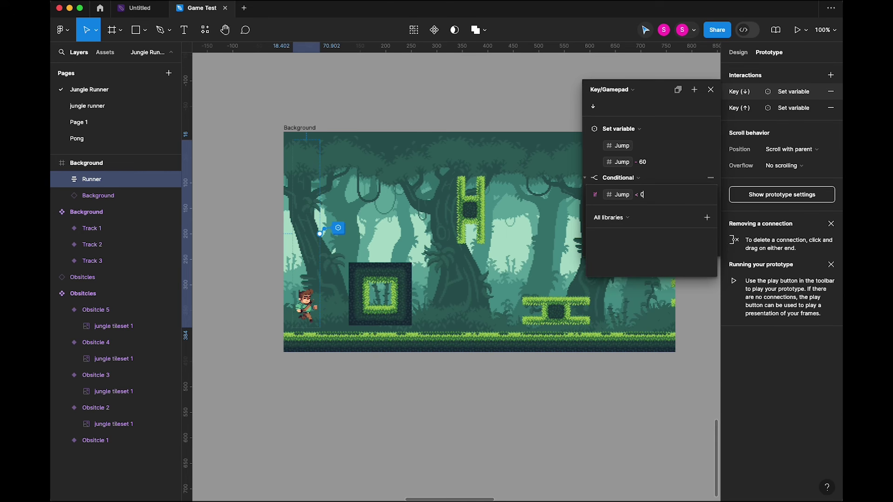
pyautogui.click(665, 181)
# When Jump is below 0, reset Jump to 0, then close the interaction settings
pyautogui.click(631, 213)
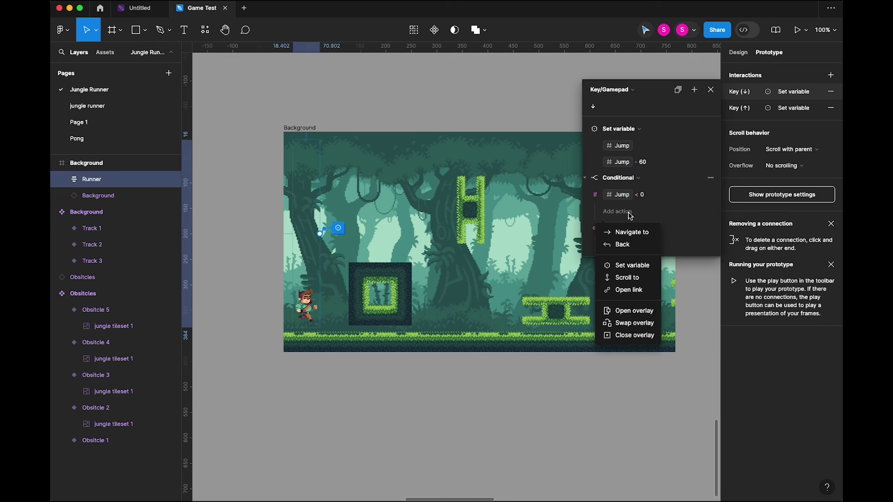
pyautogui.click(627, 265)
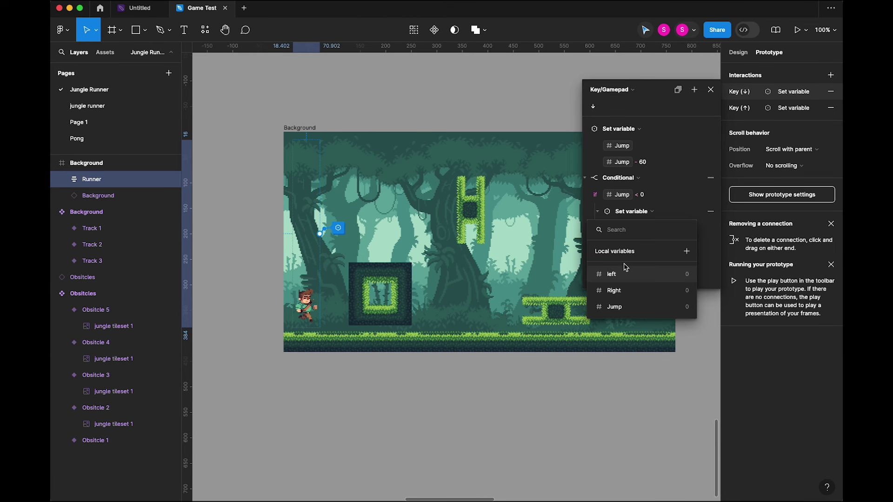
pyautogui.click(622, 306)
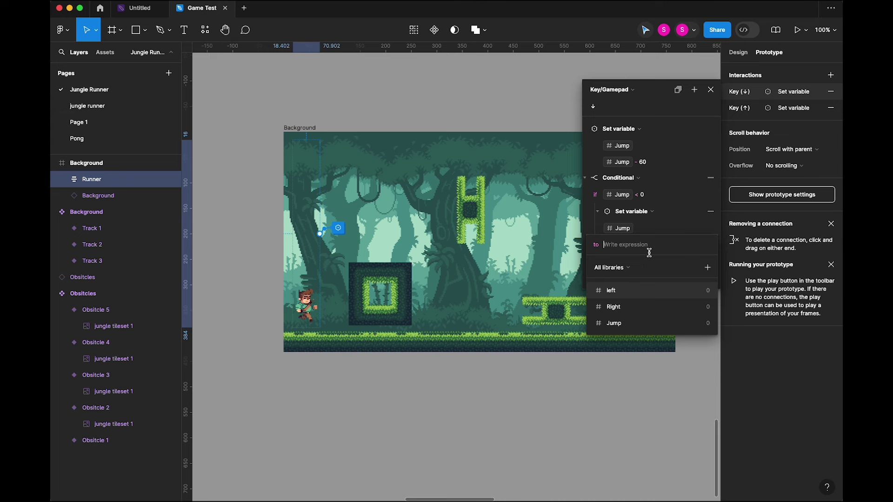
pyautogui.write('0')
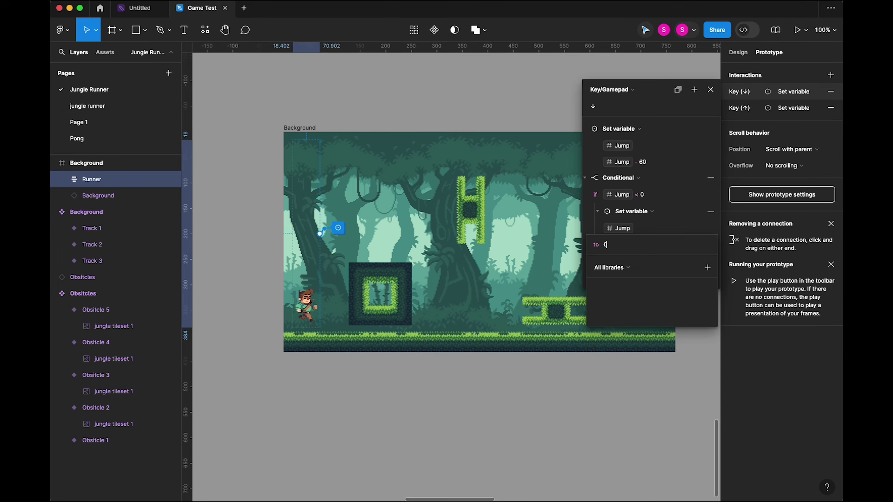
pyautogui.press('Return')
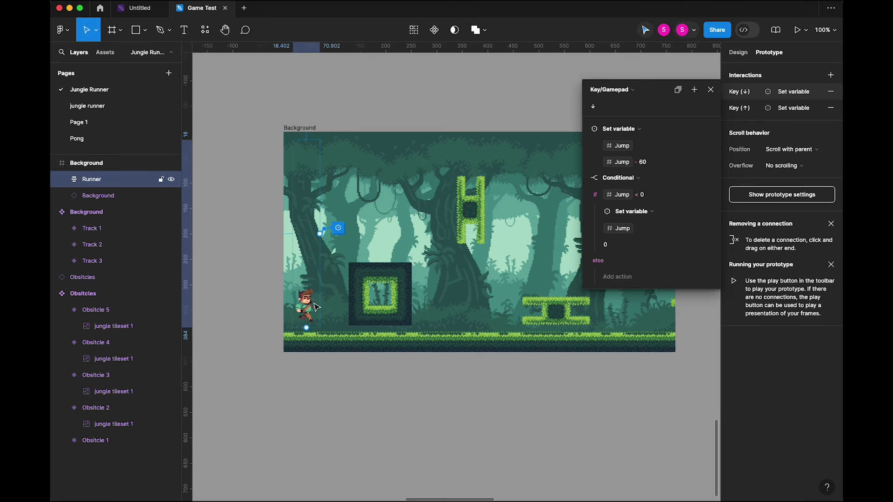
pyautogui.click(711, 90)
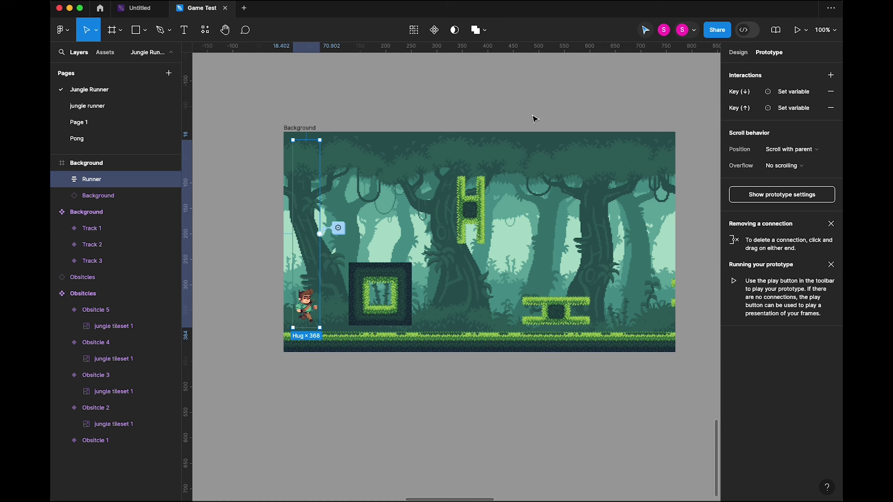
pyautogui.click(511, 122)
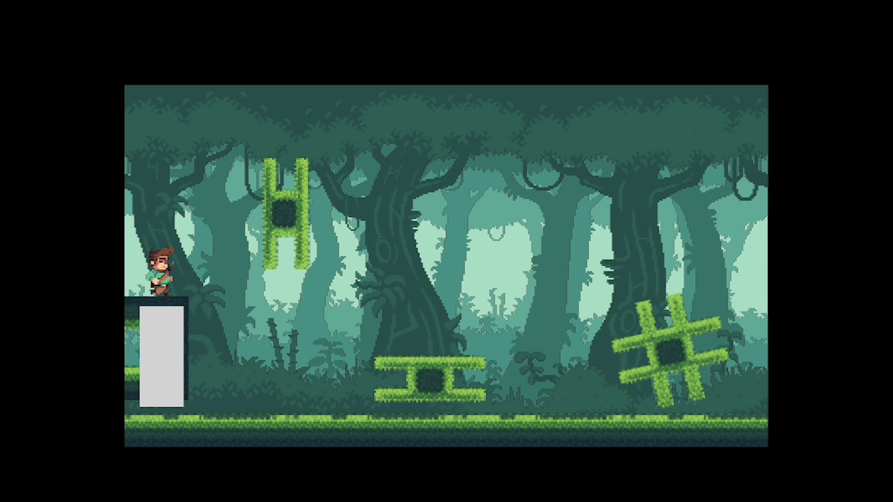
pyautogui.press('space')
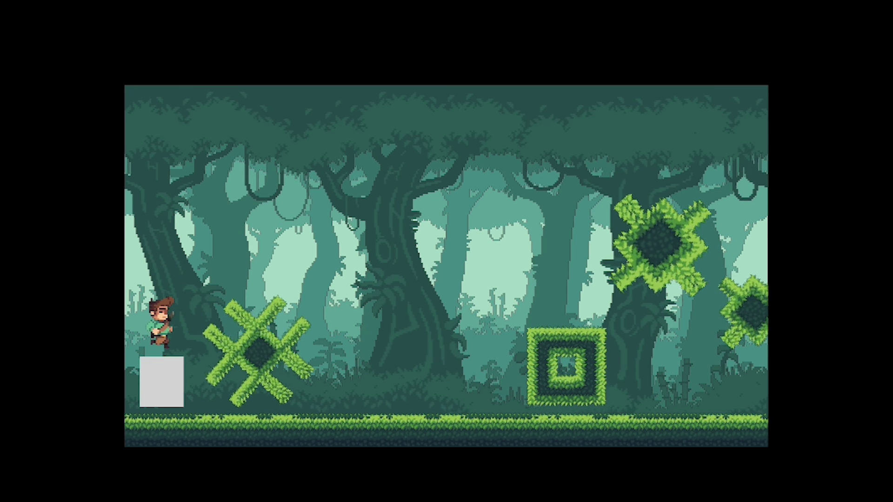
pyautogui.press('space')
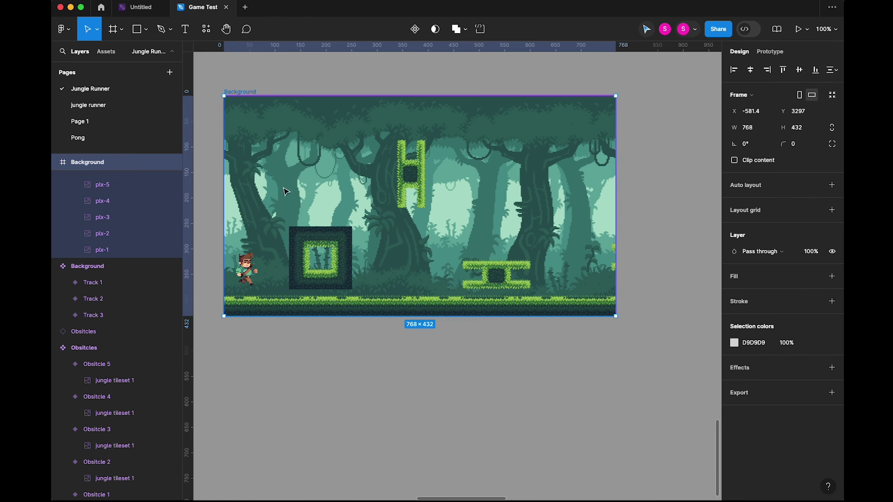
# Leave the preview, set the Jump rectangle's D9D9D9 fill to 0% opacity, and reselect Background
pyautogui.press('super+v')
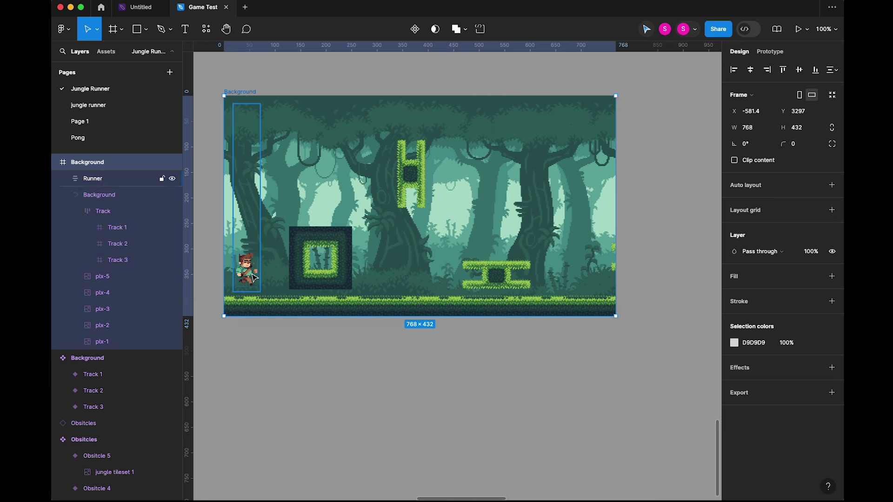
pyautogui.moveTo(286, 341); pyautogui.dragTo(419, 389)
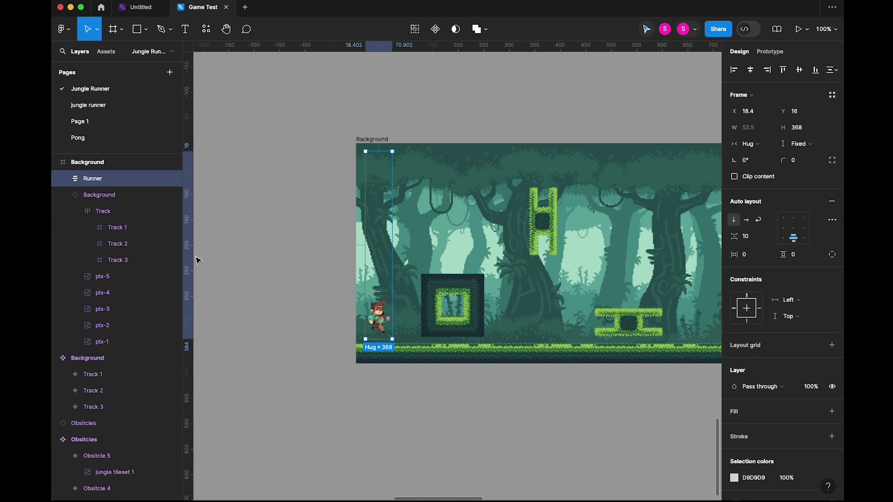
pyautogui.click(60, 180)
pyautogui.click(114, 212)
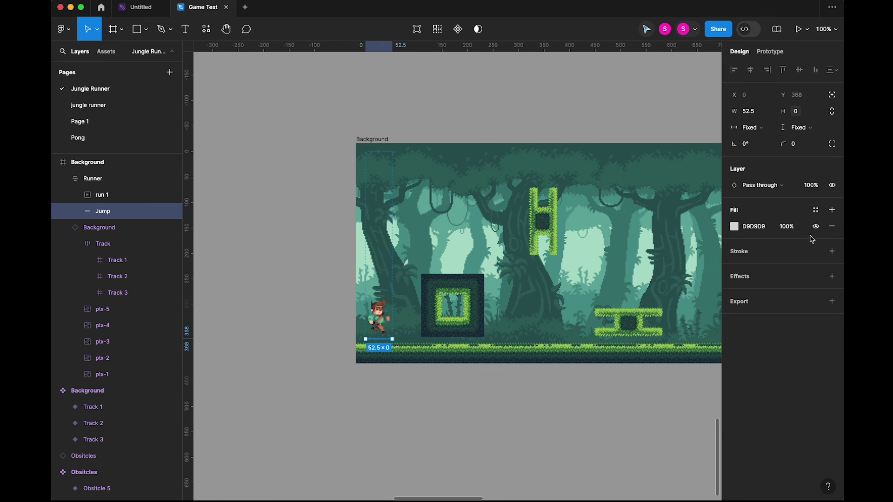
pyautogui.click(530, 372)
pyautogui.click(372, 140)
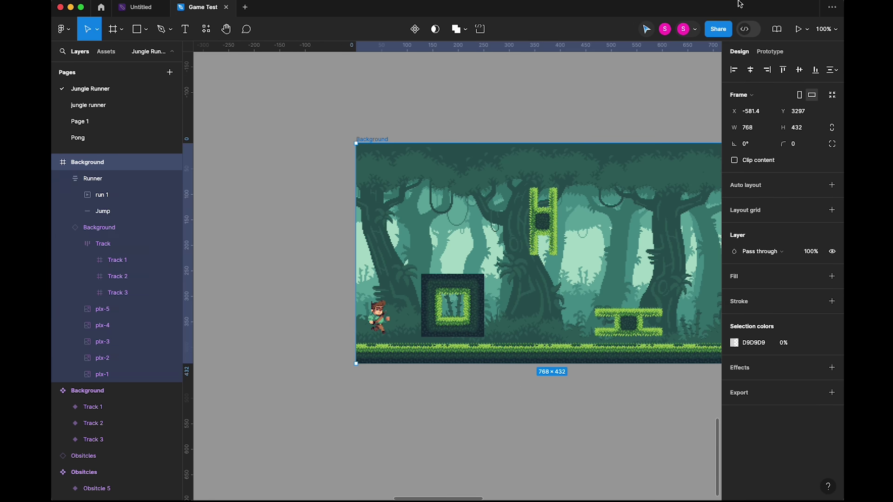
# Present the Jungle Runner prototype and make the runner jump repeatedly over the scrolling obstacles
pyautogui.click(798, 29)
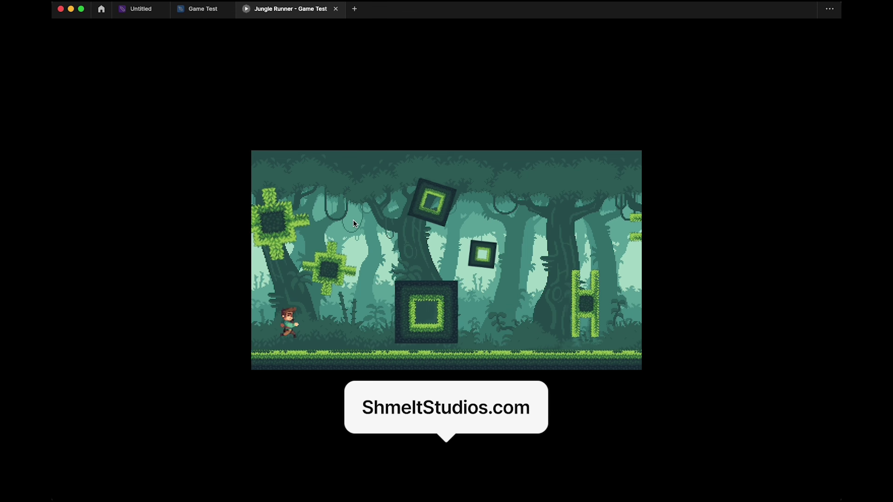
pyautogui.press('space')
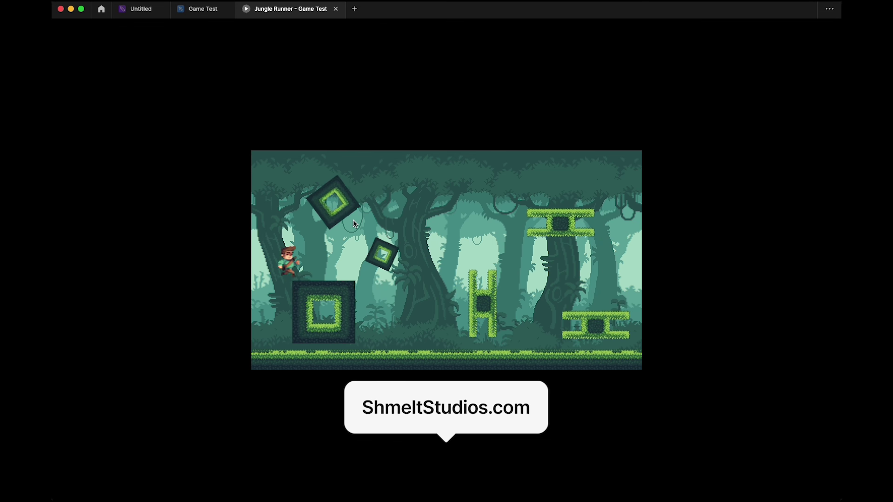
pyautogui.press('space')
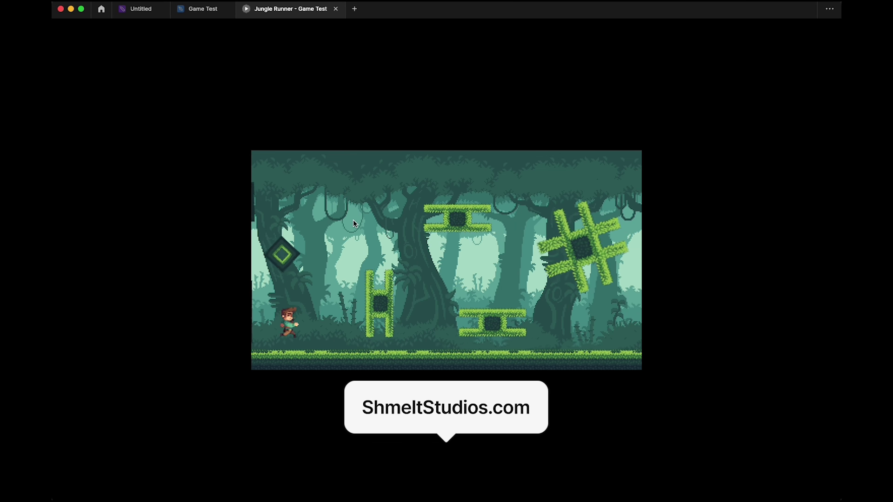
pyautogui.press('space')
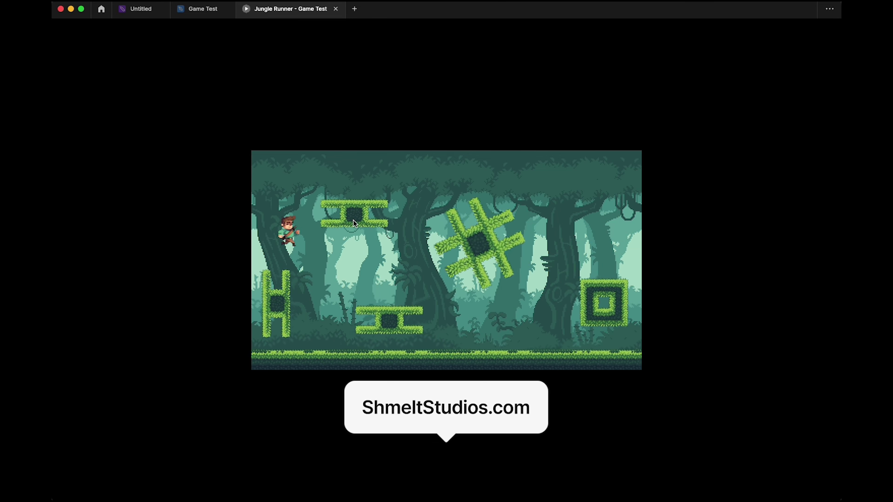
pyautogui.press('space')
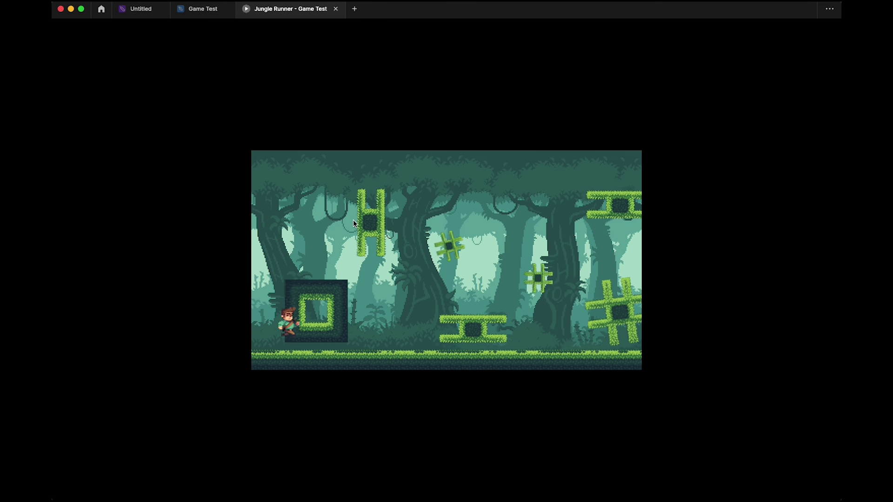
pyautogui.press('space')
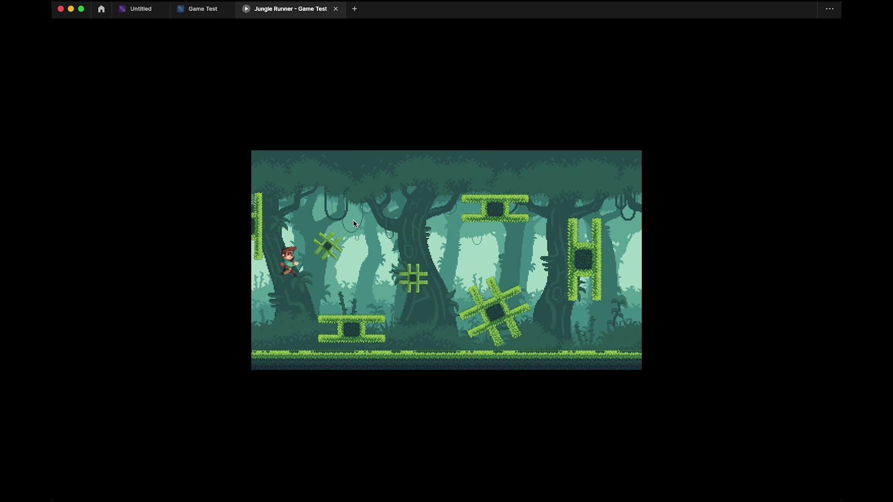
pyautogui.press('space')
pyautogui.press('space')
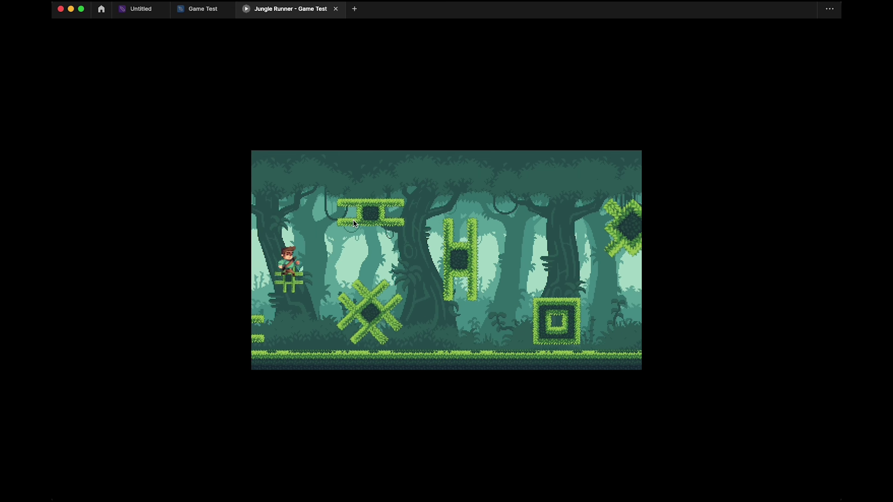
pyautogui.press('space')
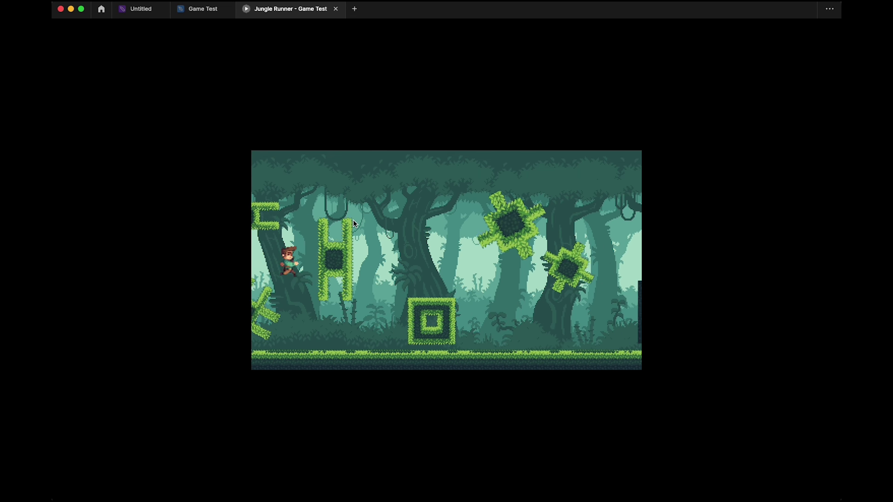
pyautogui.press('space')
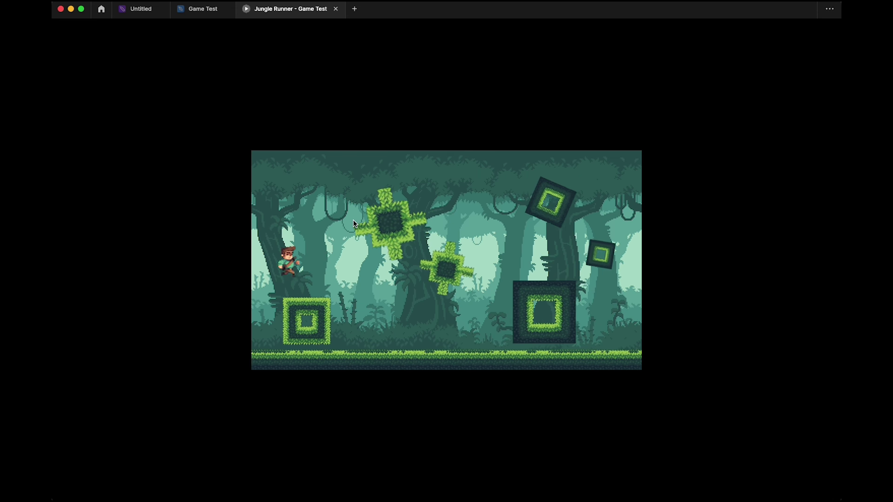
pyautogui.press('space')
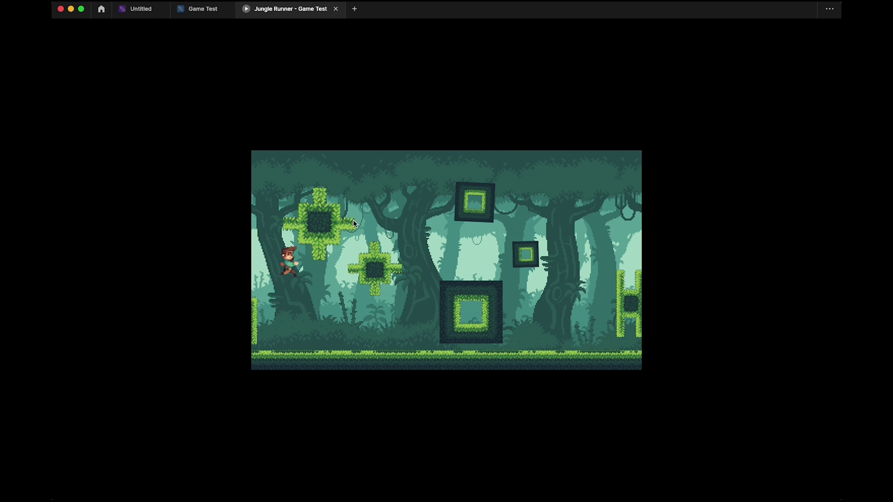